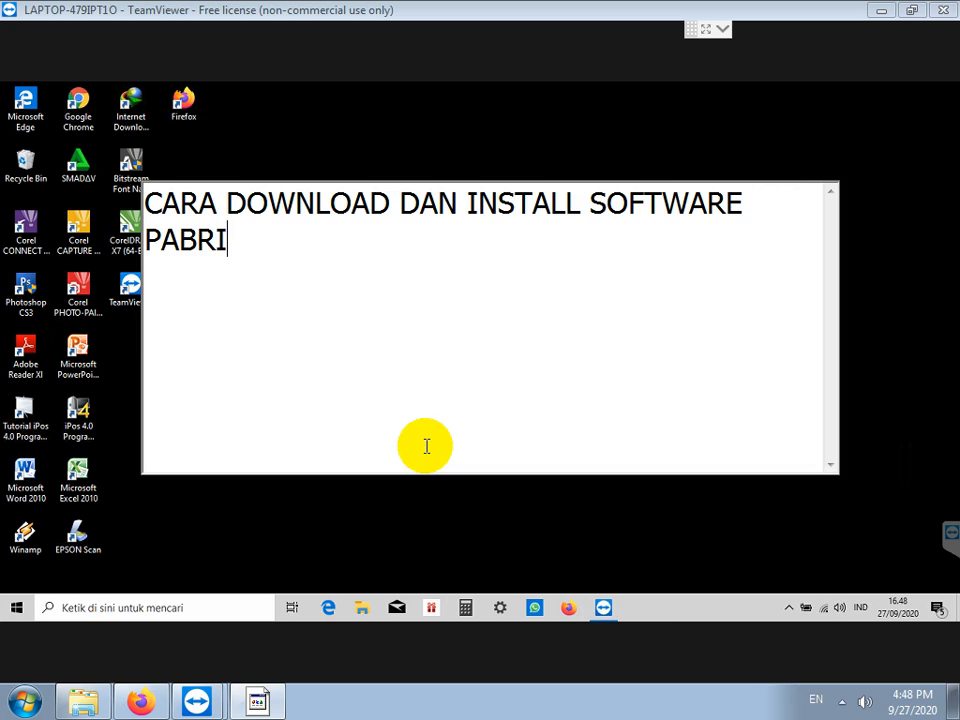
# Step: Add the line 'SEBELUM SAYA MELANJUTKAN PEMBAHASAN, MOHON DUKUNGAN ANDA HANYA DENGAN' below the title
pyautogui.press('Return')
pyautogui.press('Return')
pyautogui.write('SEB')
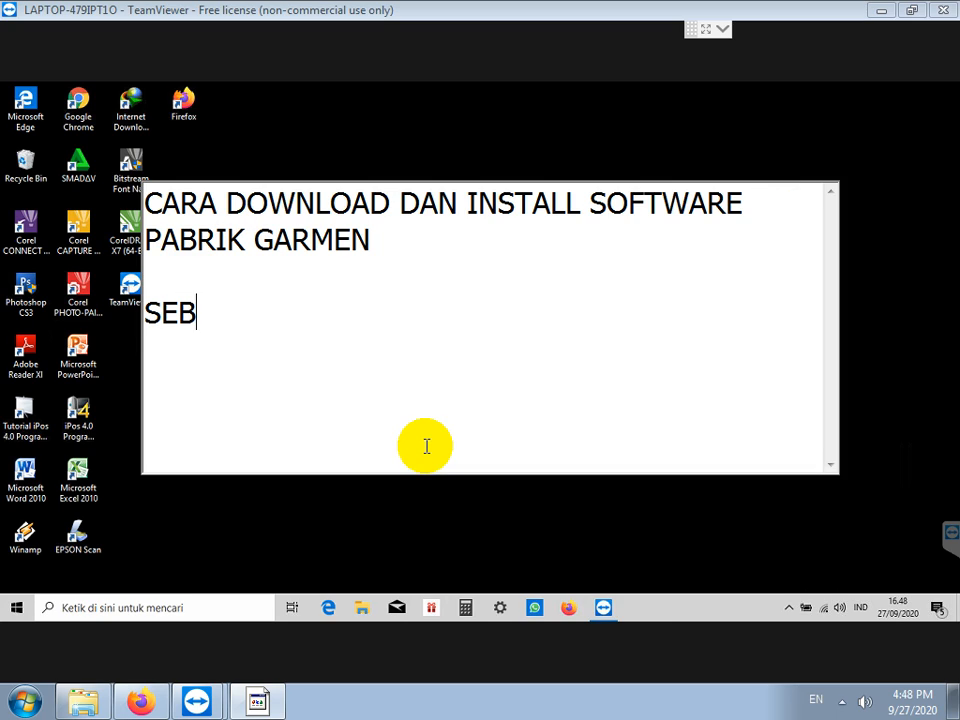
pyautogui.write('ELUM SAYA MELAN')
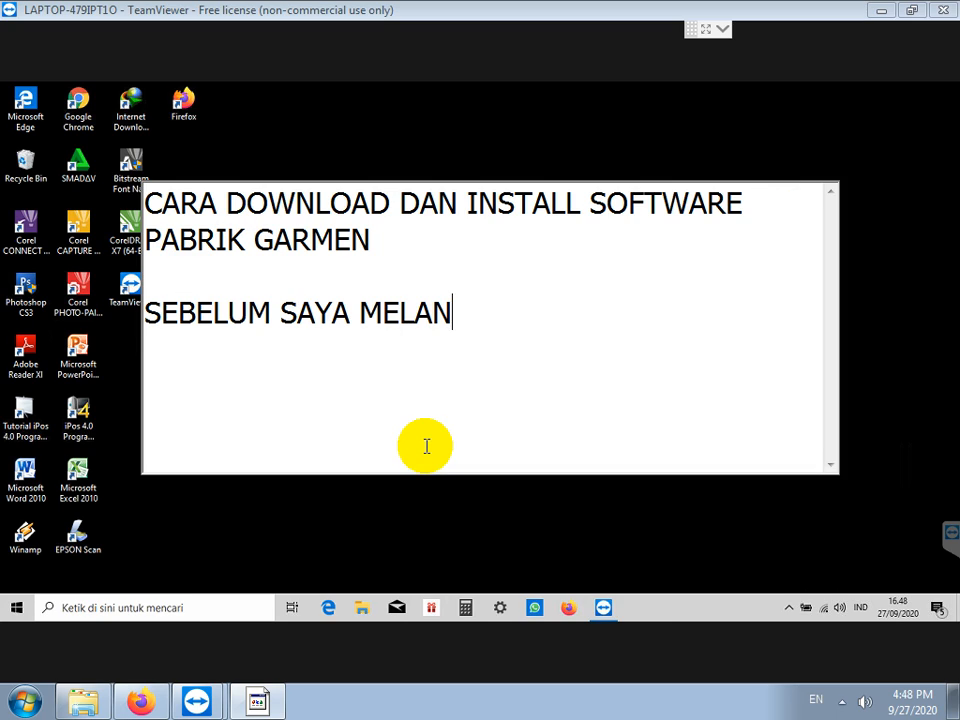
pyautogui.write('JUTKAN PEMBAHAS')
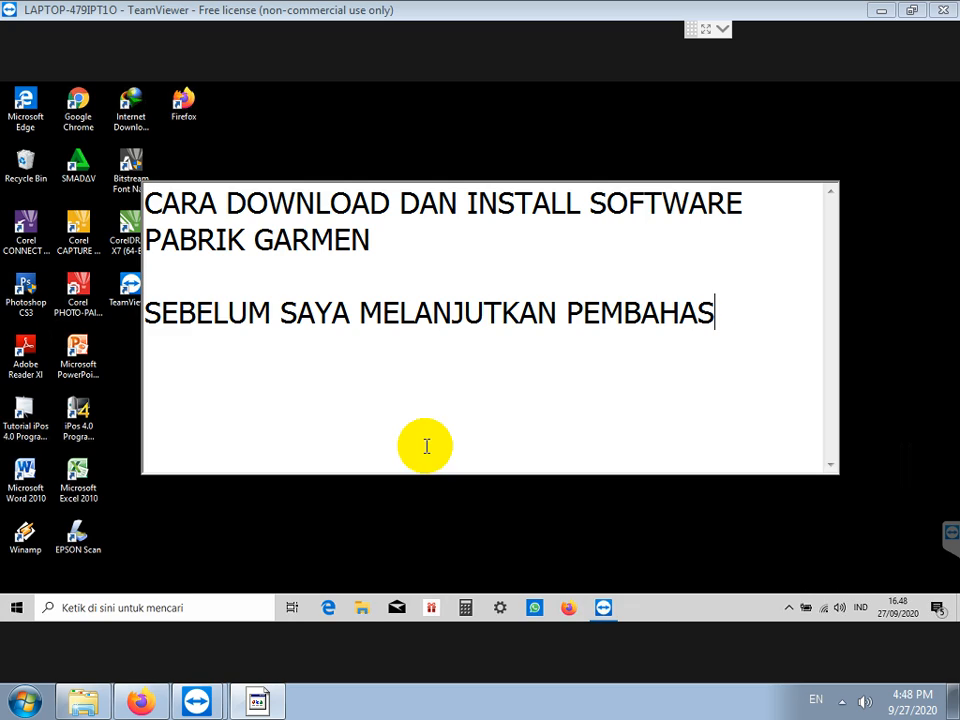
pyautogui.write('AN, MOHONDUKUNGAN')
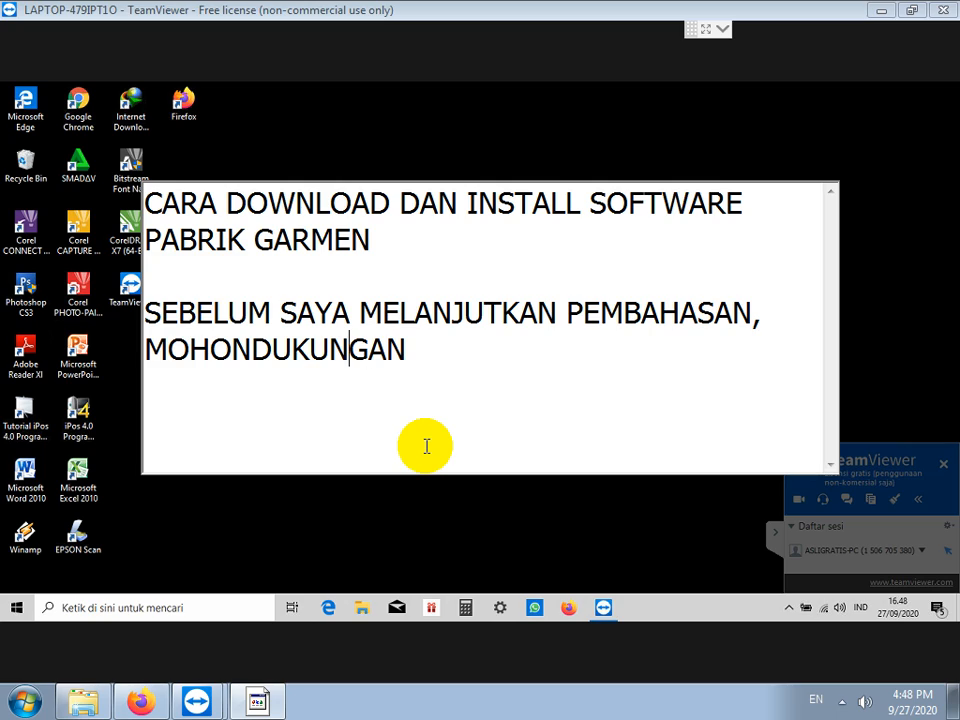
pyautogui.press('End')
pyautogui.write('ANDA DE')
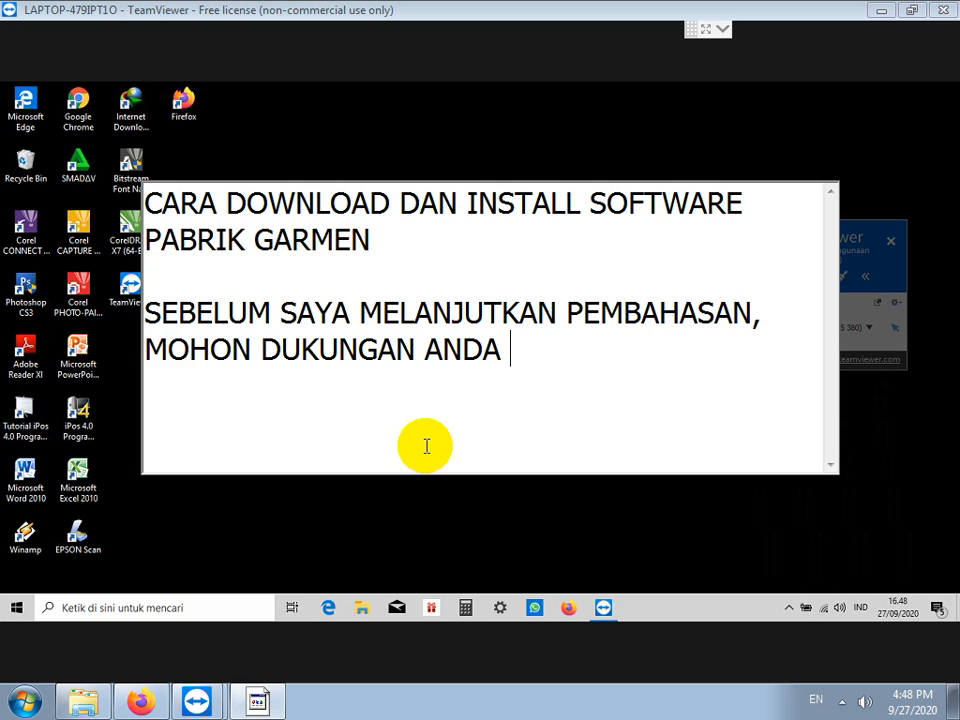
pyautogui.press('BackSpace')
pyautogui.press('BackSpace')
pyautogui.write('HAN')
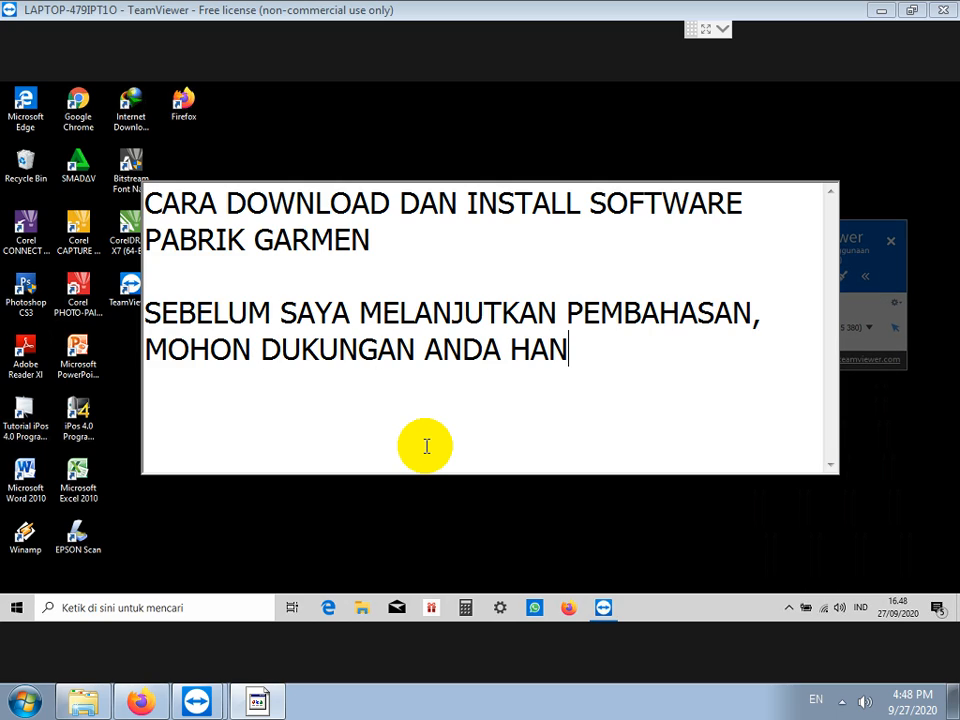
pyautogui.write('YA DENGAN')
# Step: List SUBSCRIBE, LIKE, KOMEN DAN SHARE on separate lines, followed by TERIMA KASIH
pyautogui.press('Return')
pyautogui.write('SUBSCRIBE')
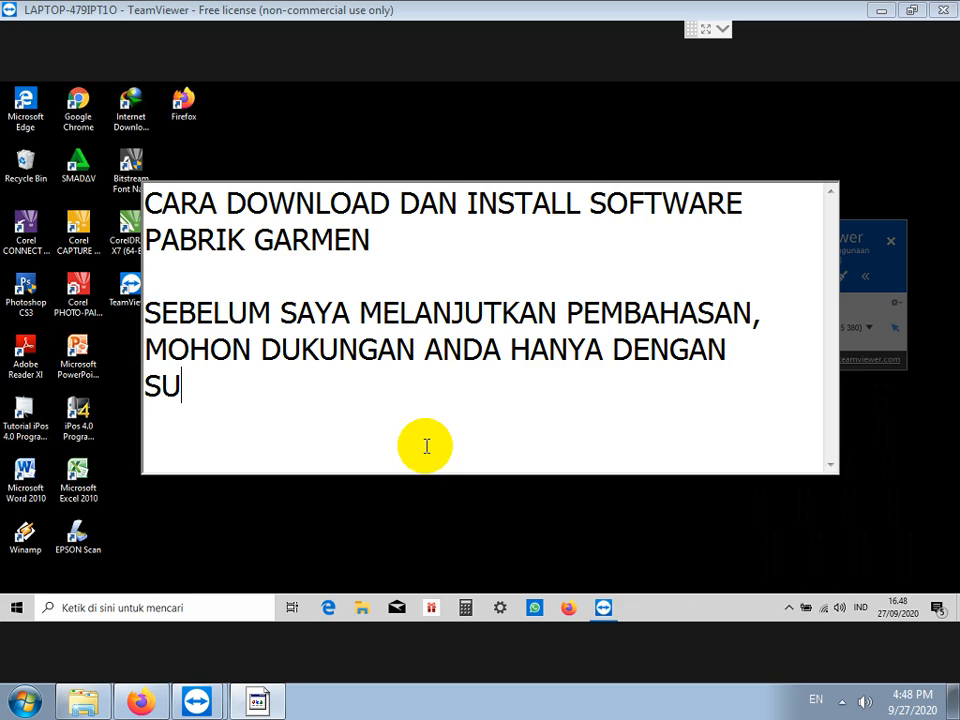
pyautogui.press('Return')
pyautogui.write('LIKE')
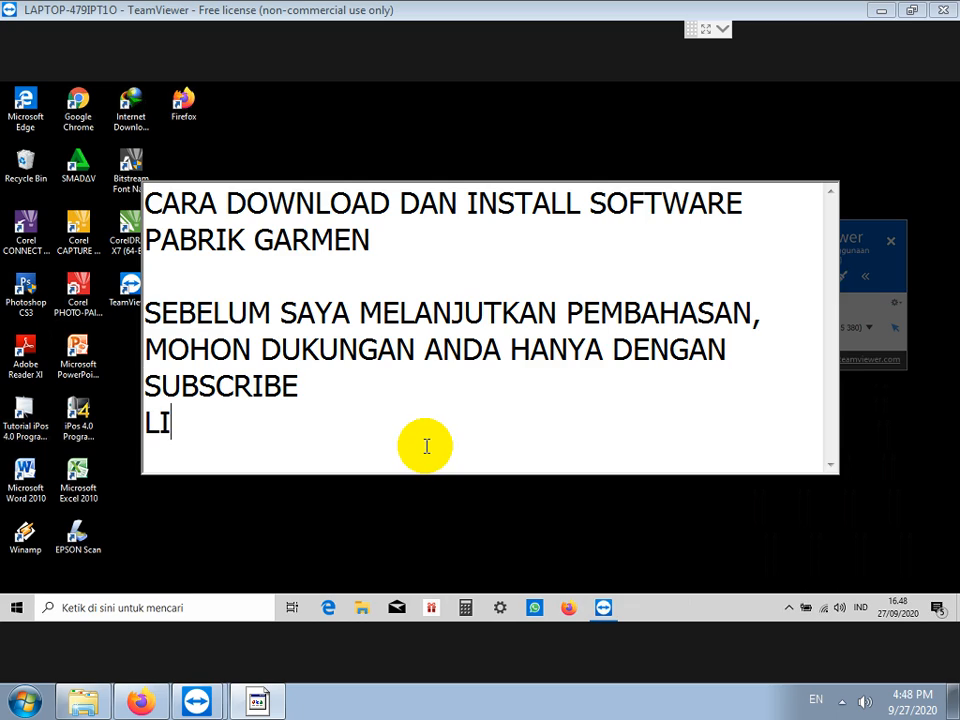
pyautogui.press('Return')
pyautogui.write('KOMEN DAN S')
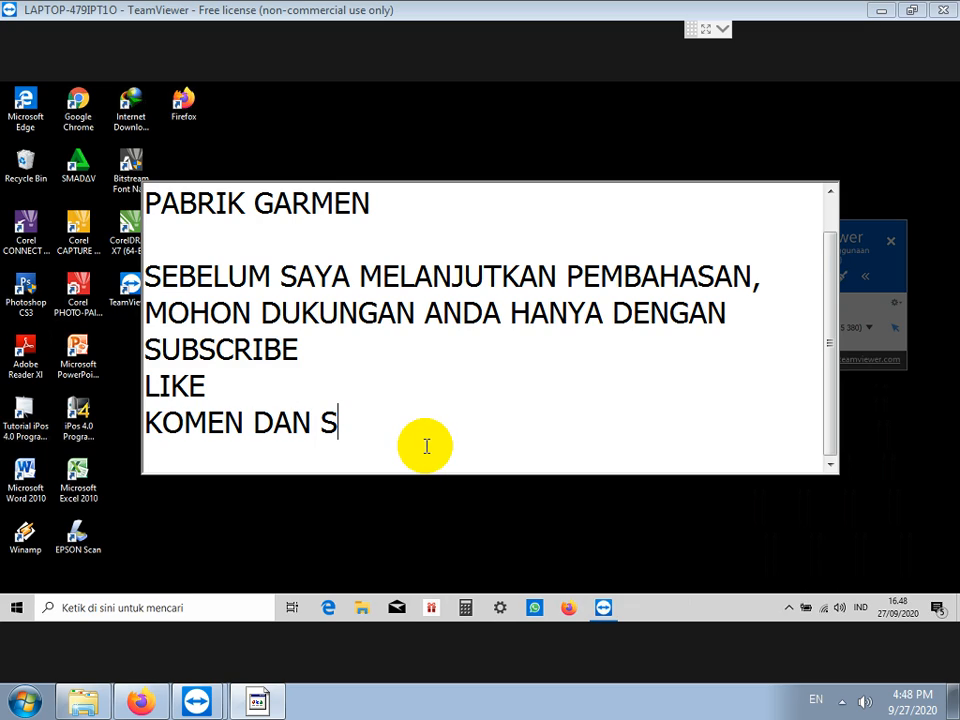
pyautogui.write('HARE')
pyautogui.press('Return')
pyautogui.write('TERIMA KASIH')
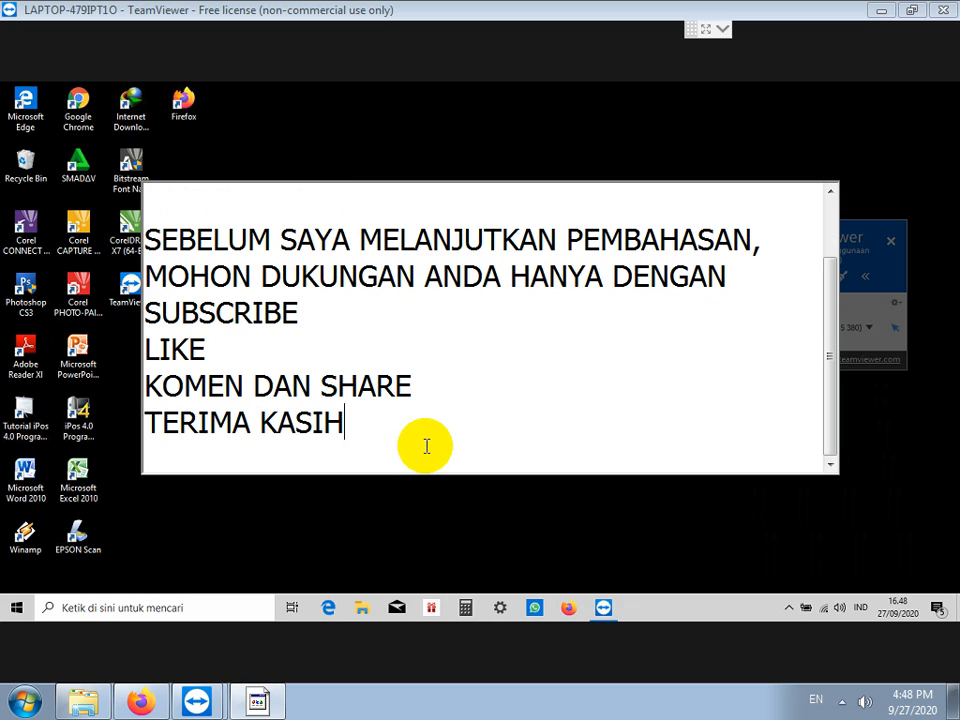
pyautogui.press('Return')
pyautogui.press('Return')
# Step: Write 'PERTAMA DOWNLOAD DARI ASLIGRATIS.COM', declining TeamViewer's microphone unmute prompt
pyautogui.write('PERTAMA')
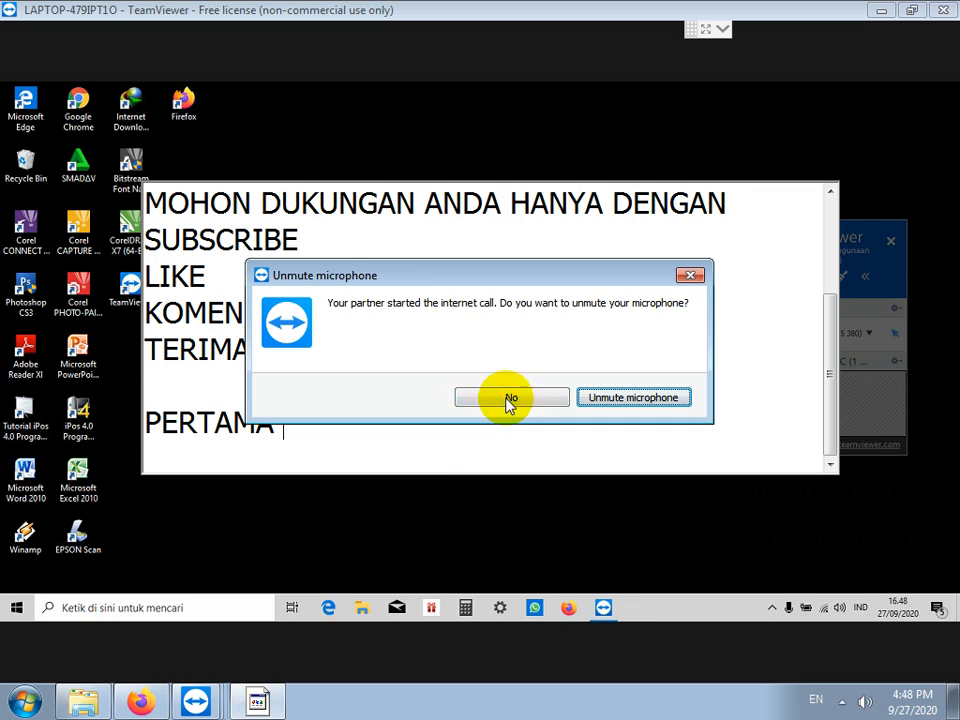
pyautogui.click(557, 397)
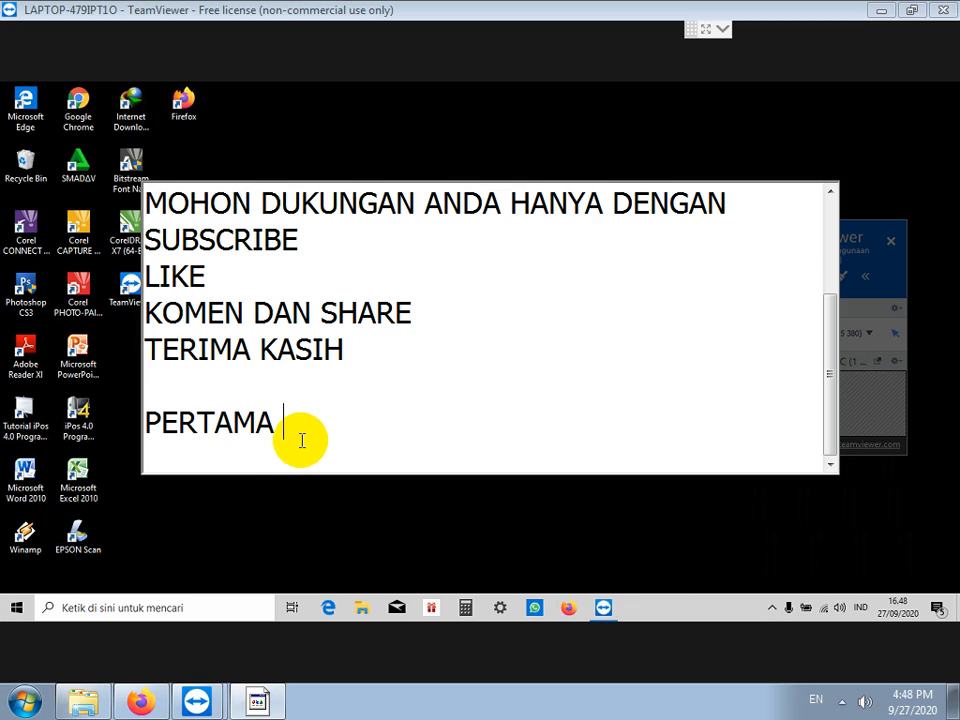
pyautogui.write('DOWNLAOD')
pyautogui.press('BackSpace')
pyautogui.press('BackSpace')
pyautogui.press('BackSpace')
pyautogui.press('BackSpace')
pyautogui.write('OAD DARI ASLIGRATIS.COM')
pyautogui.press('Return')
pyautogui.press('Return')
# Step: Put the note away, launch Firefox and enter asligratis.com in the address bar
pyautogui.click(266, 533)
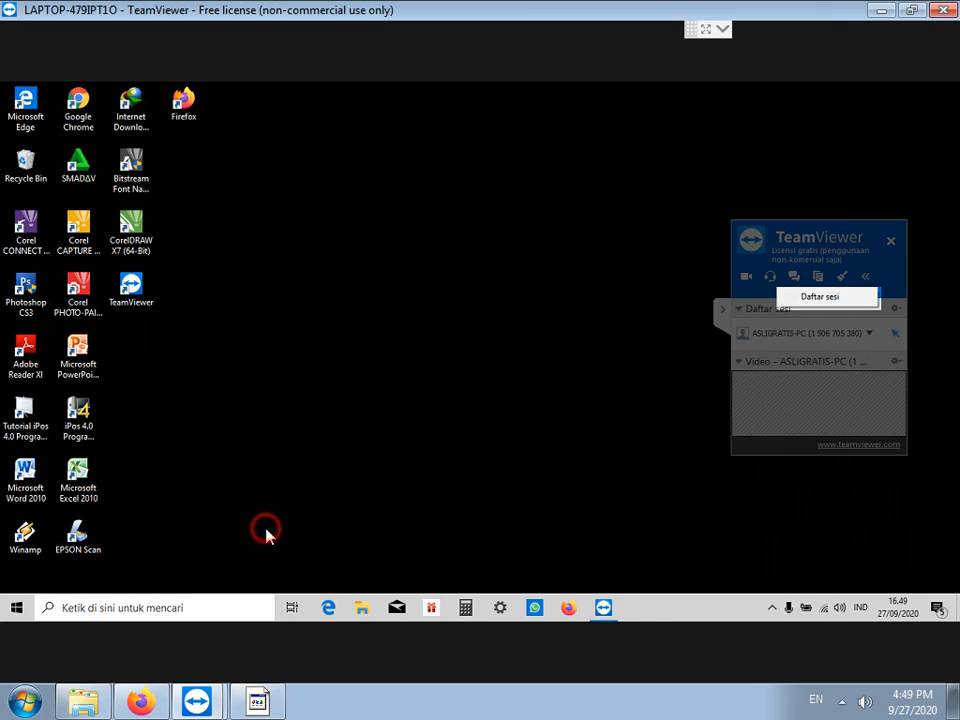
pyautogui.click(568, 608)
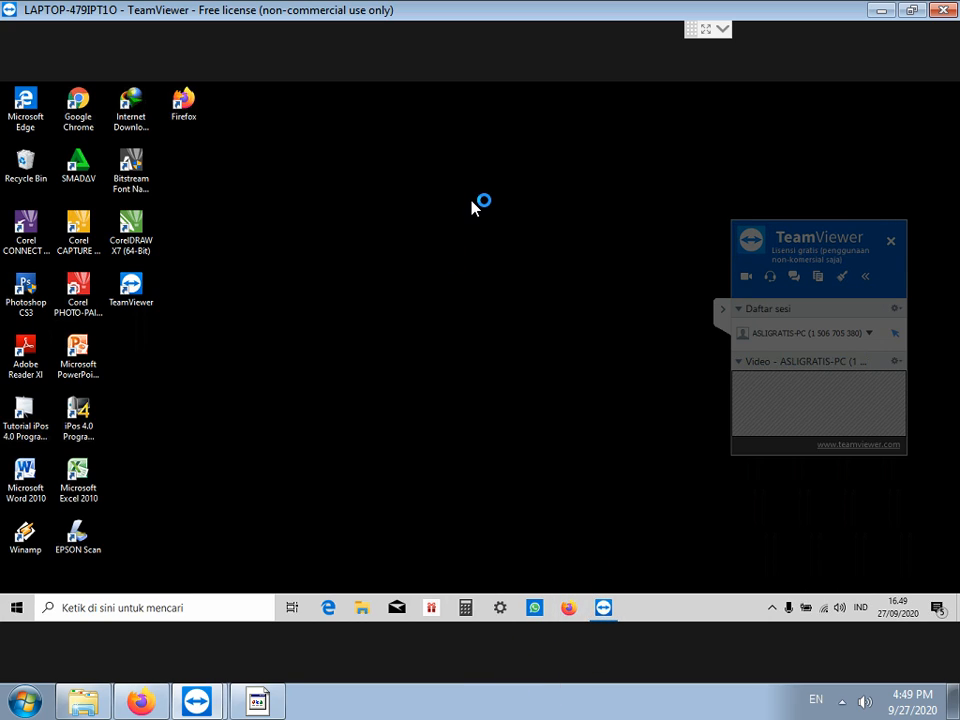
pyautogui.click(476, 205)
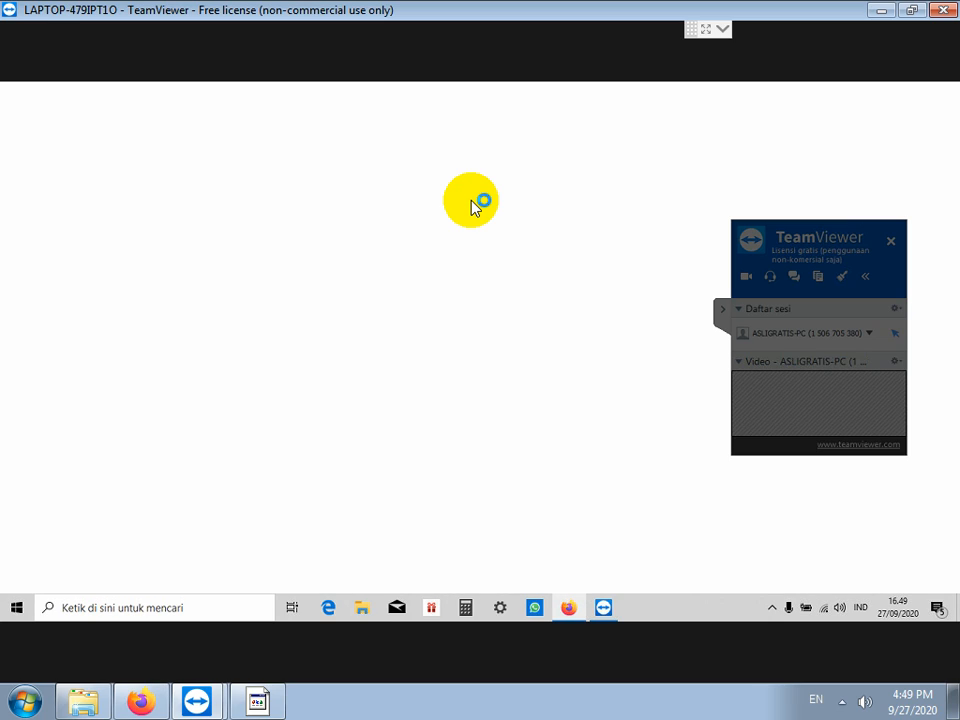
pyautogui.click(727, 318)
pyautogui.click(322, 119)
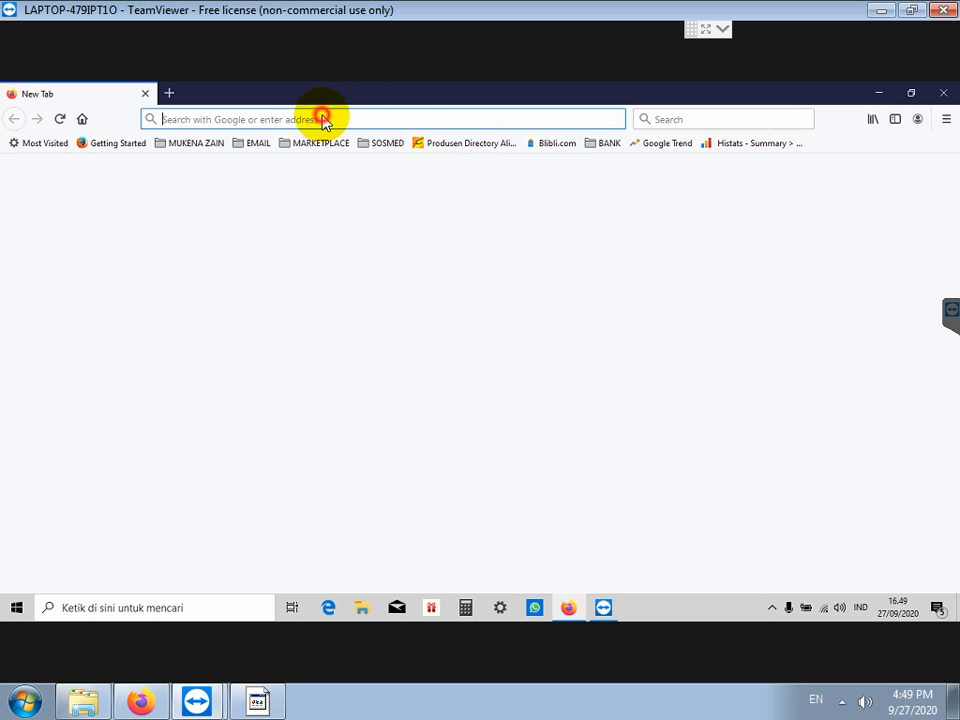
pyautogui.write('aslig')
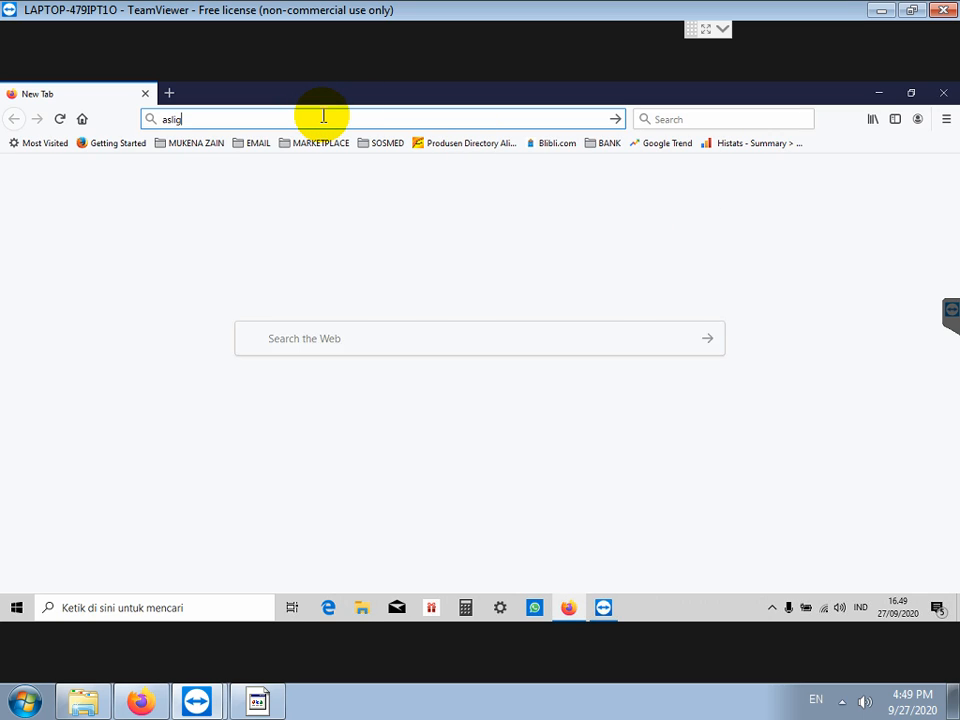
pyautogui.write('ratis.com')
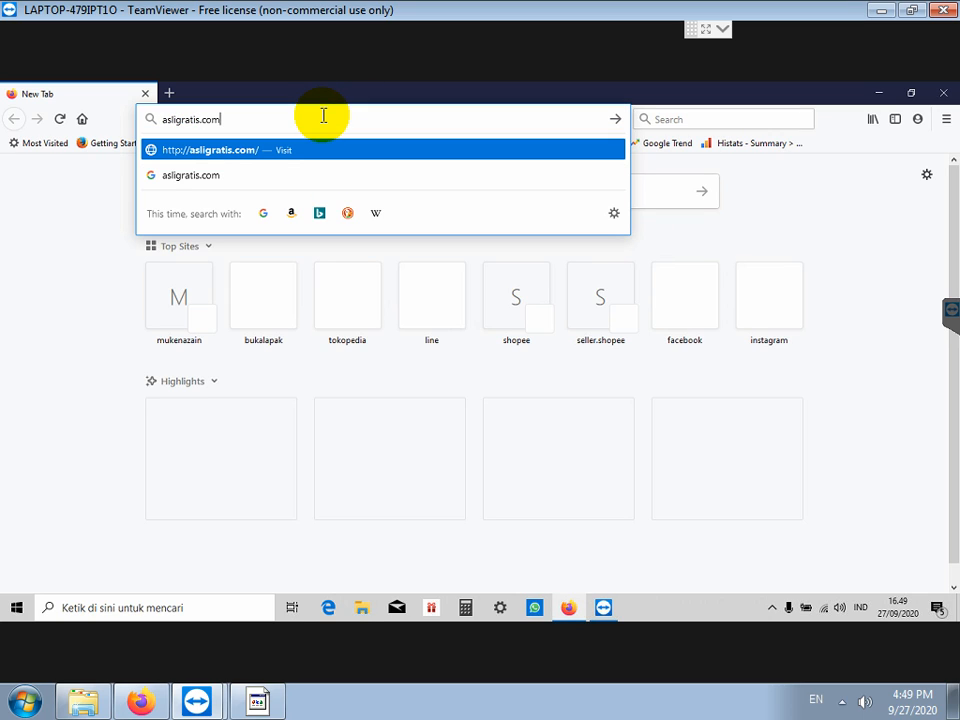
pyautogui.press('Return')
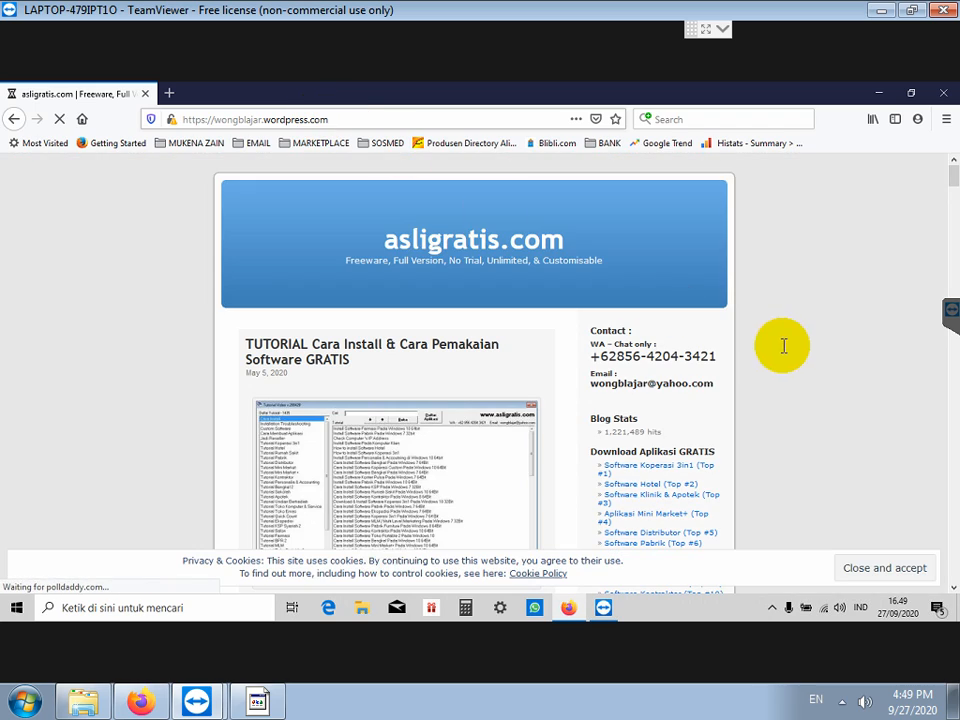
# Step: Open the 'Software Pabrik Garmen' post from the sidebar, then its 'Setup Software Pabrik Garmen' link
pyautogui.scroll(-6, 739, 343)
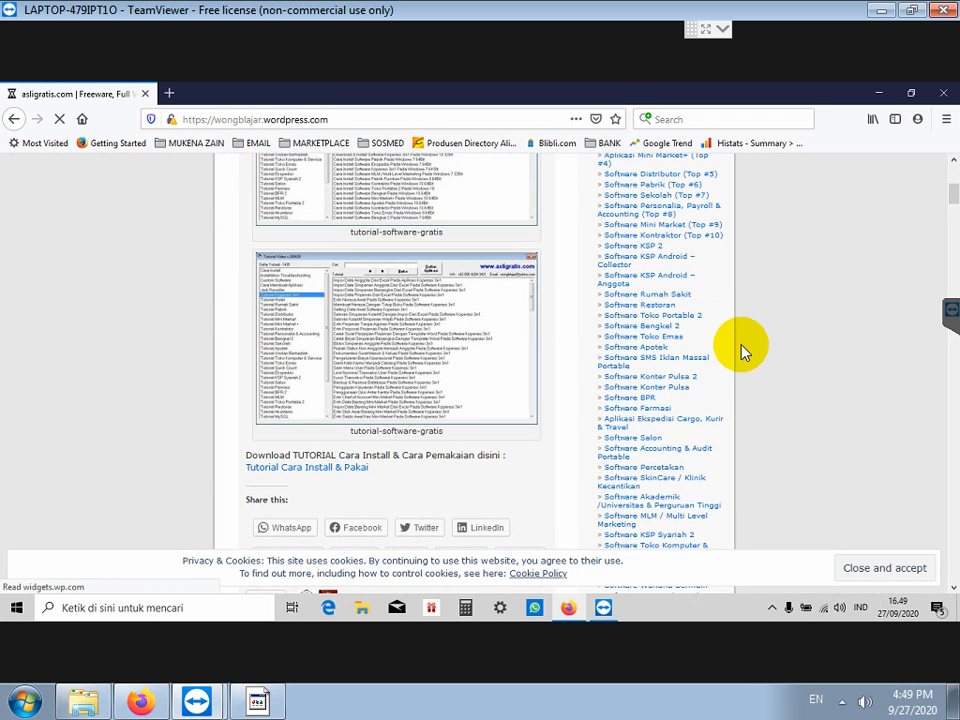
pyautogui.scroll(-3, 743, 340)
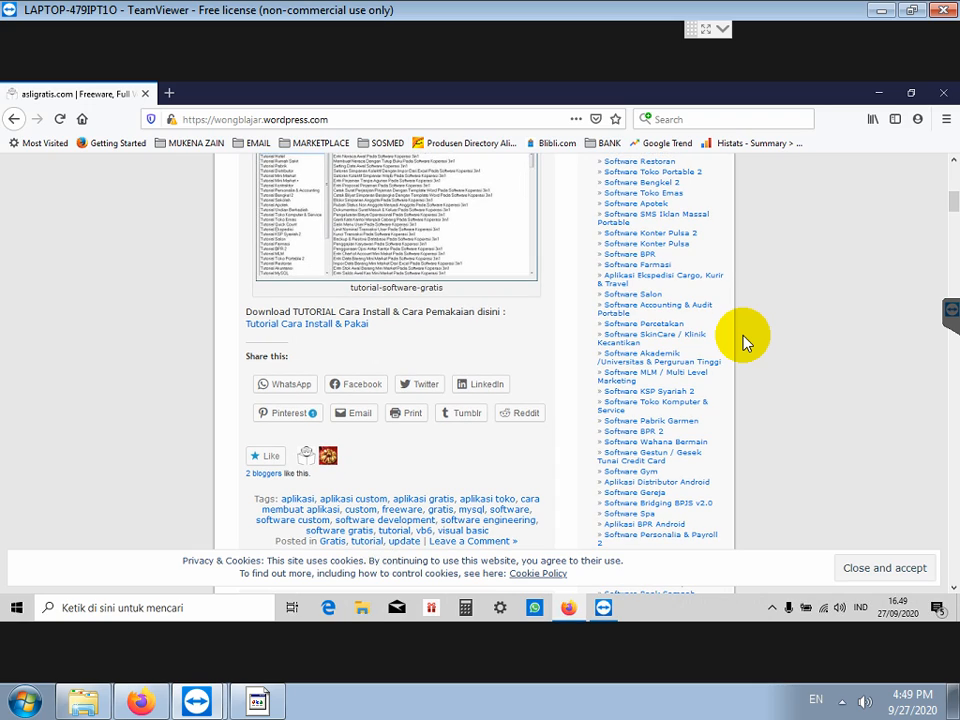
pyautogui.scroll(-2, 743, 343)
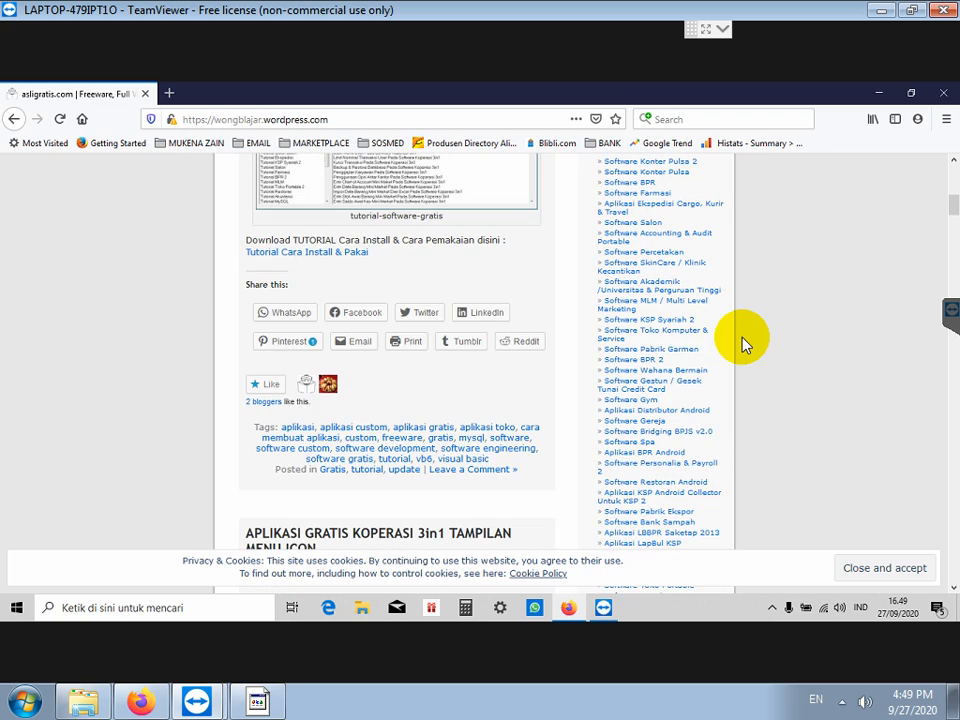
pyautogui.click(683, 352)
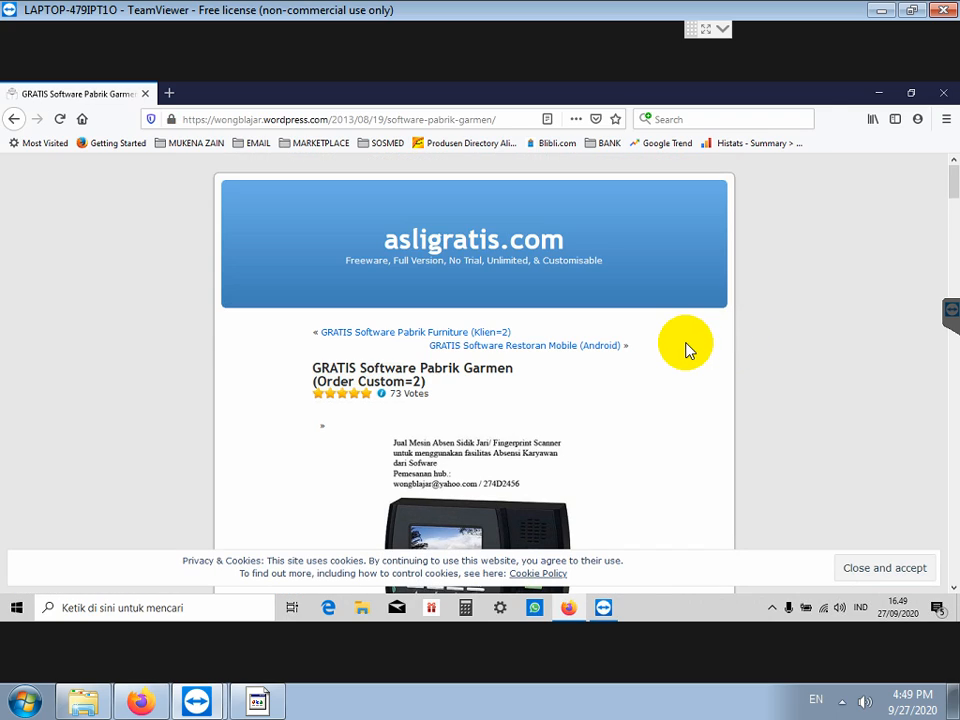
pyautogui.scroll(-10, 686, 347)
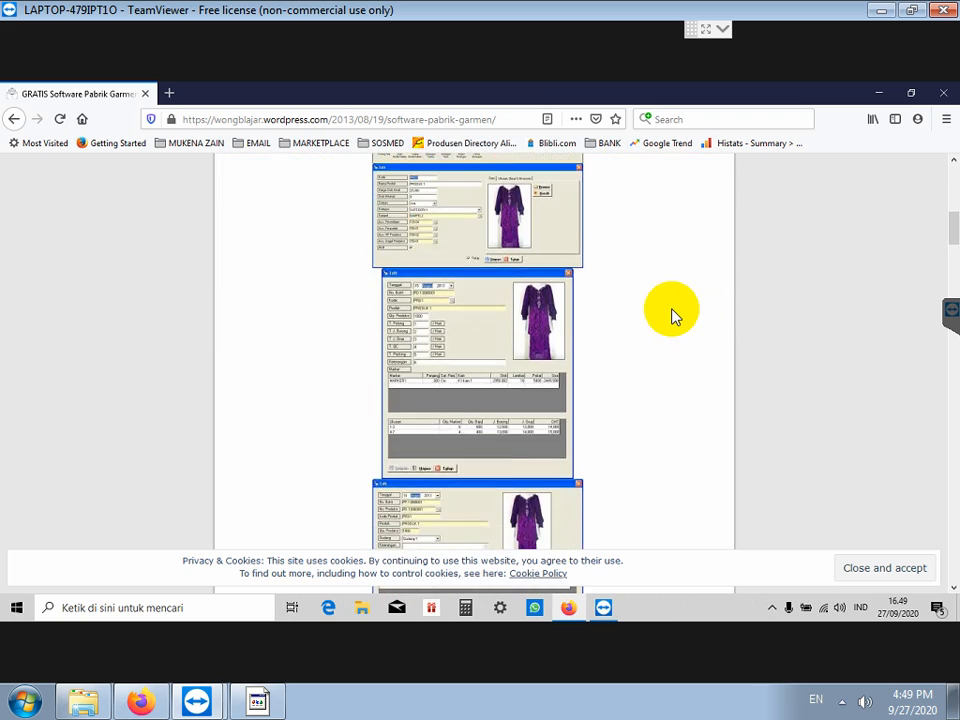
pyautogui.scroll(-8, 668, 313)
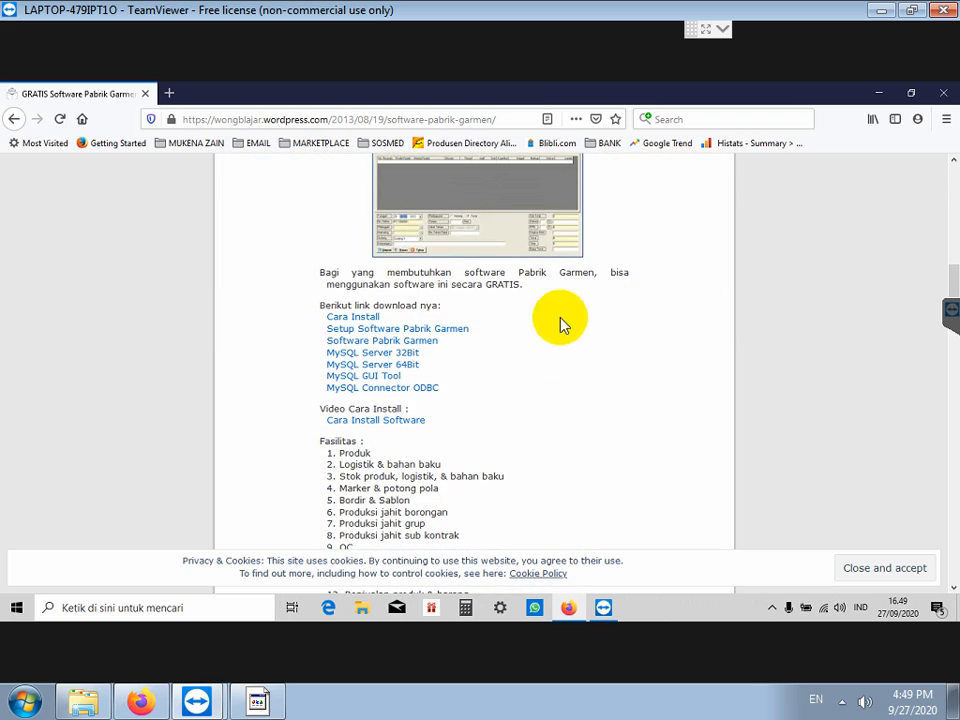
pyautogui.click(438, 337)
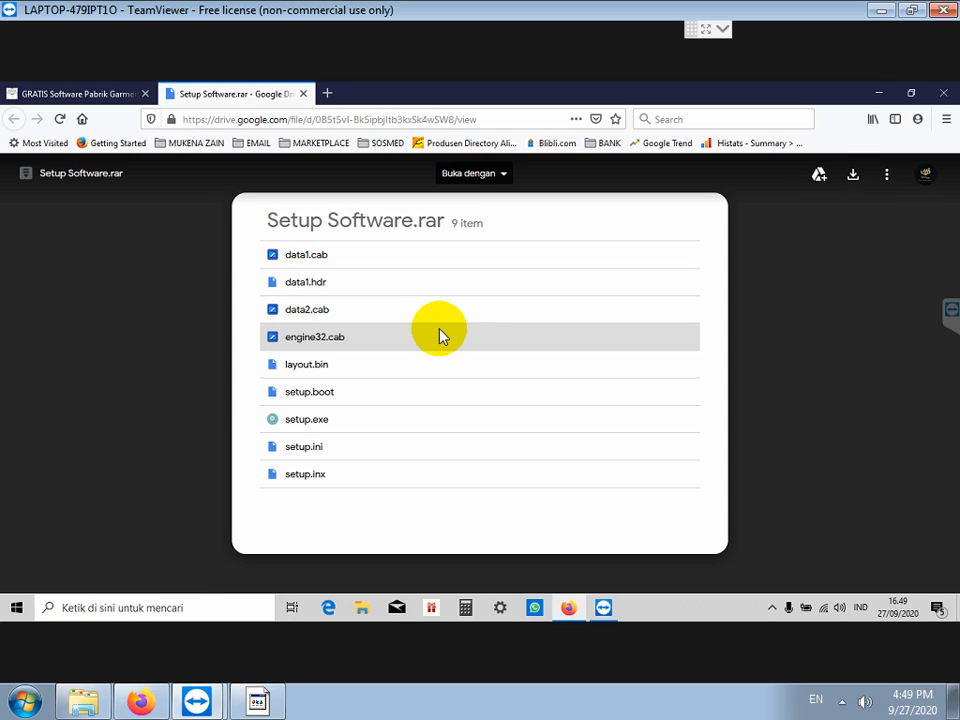
# Step: Save Setup Software.rar from Google Drive to disk and return to the Pabrik Garmen article
pyautogui.click(853, 178)
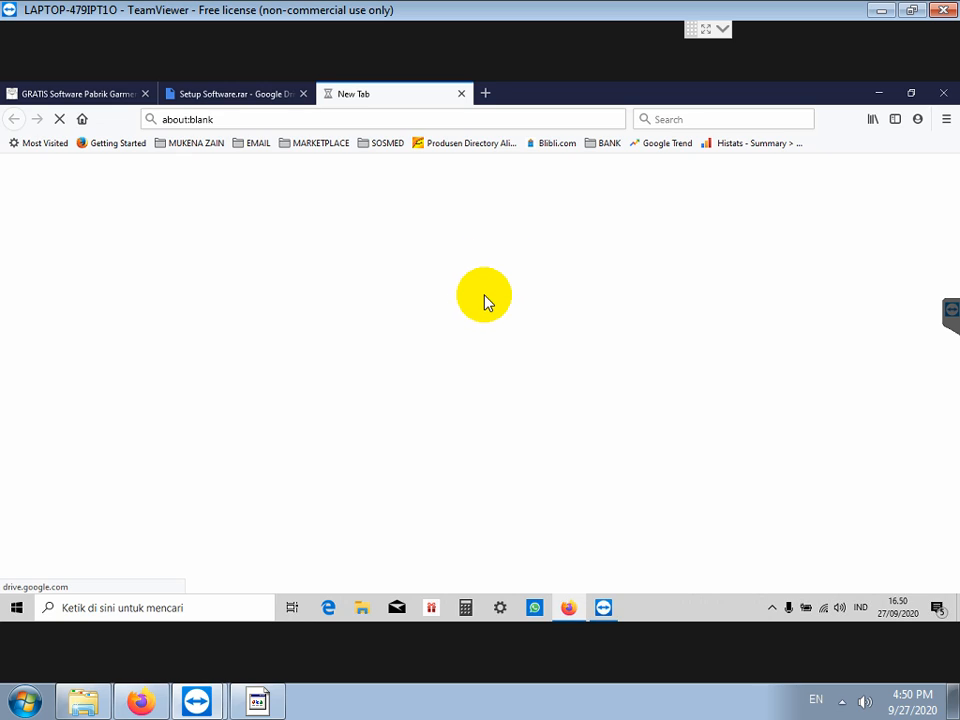
pyautogui.click(255, 94)
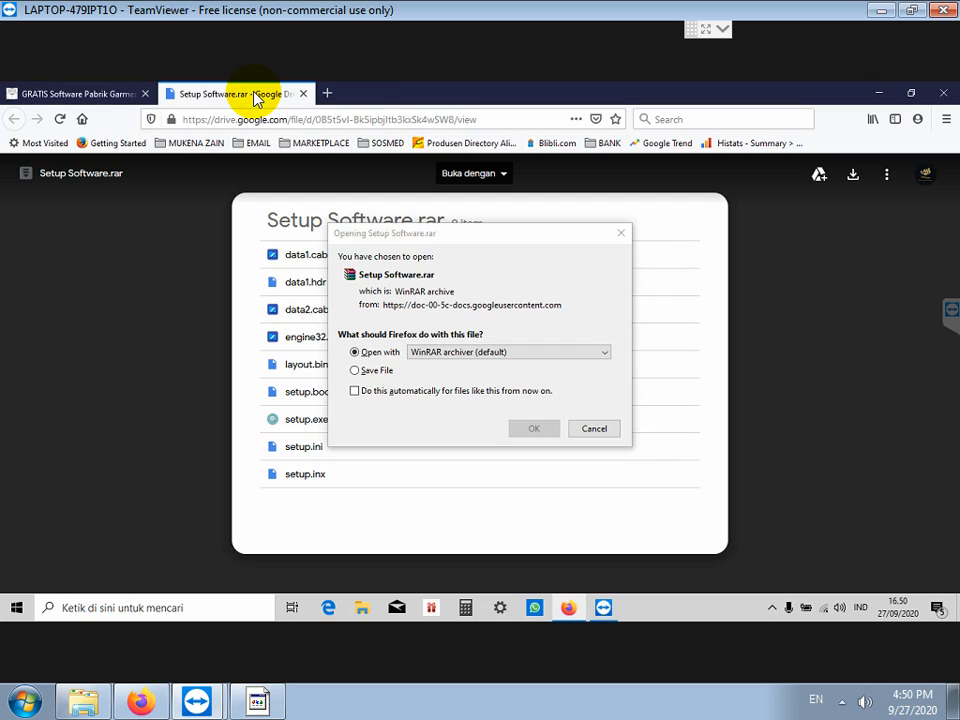
pyautogui.click(377, 370)
pyautogui.click(354, 370)
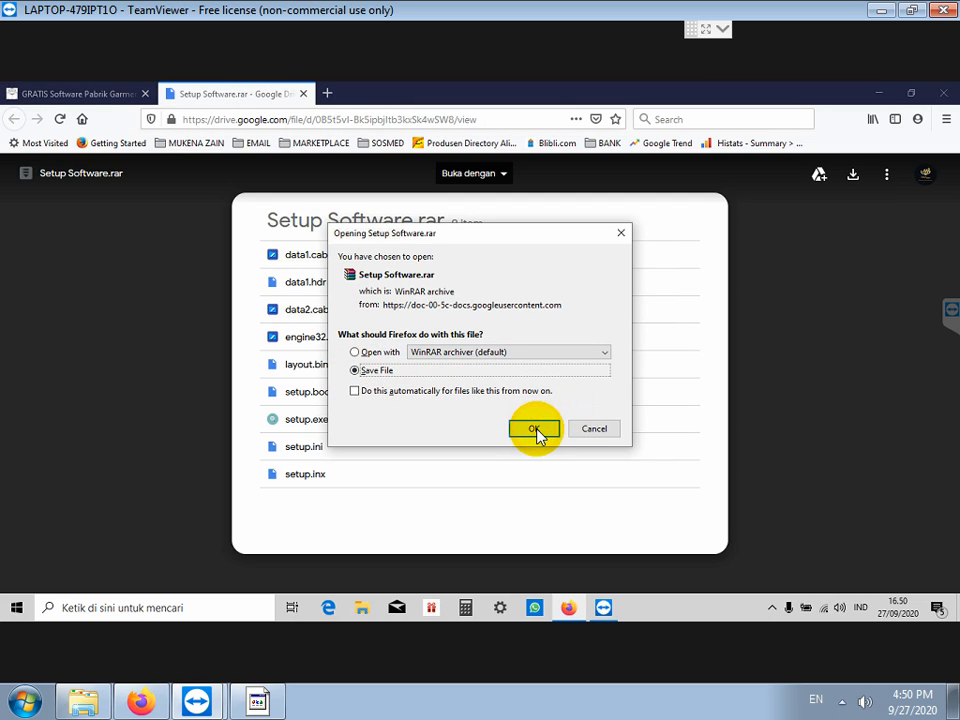
pyautogui.click(534, 429)
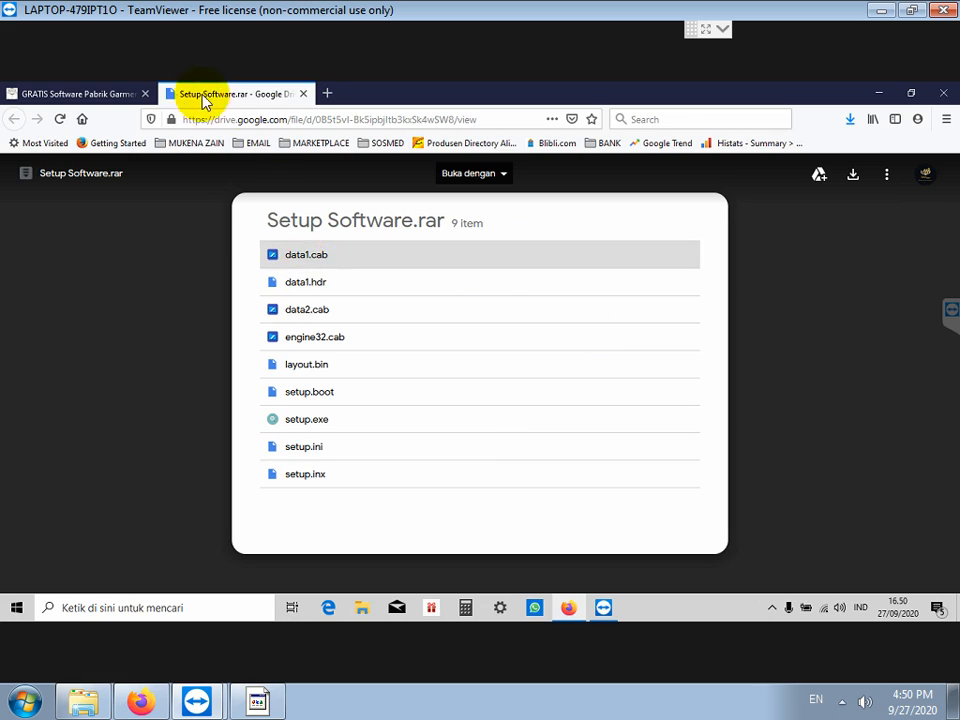
pyautogui.click(111, 94)
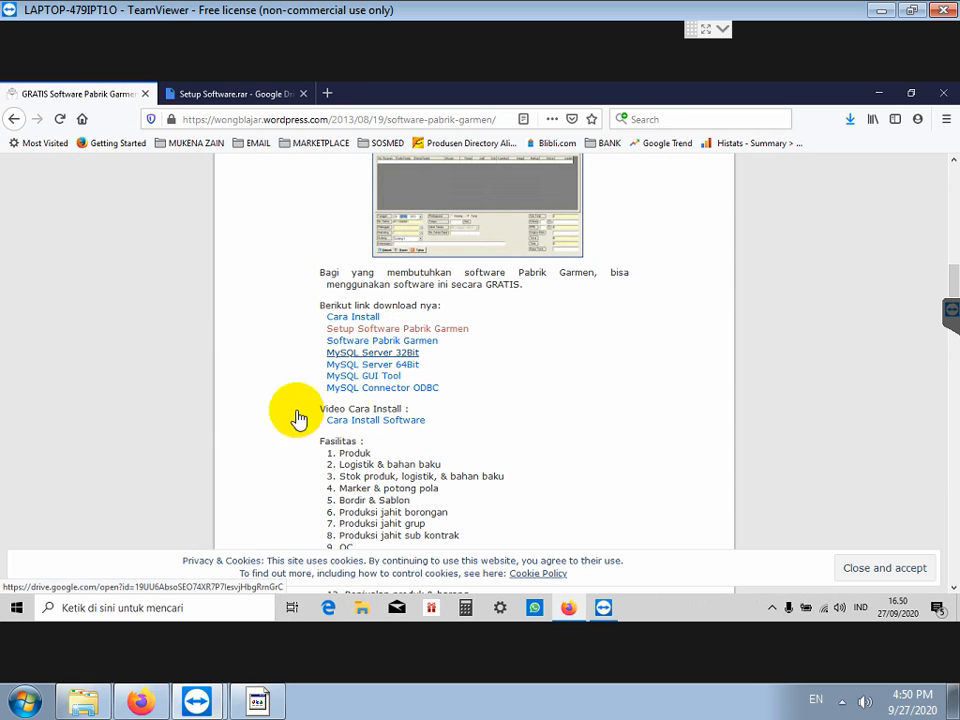
# Step: Start the MySQL Server 64Bit and MySQL GUI Tool downloads from Google Drive
pyautogui.click(408, 366)
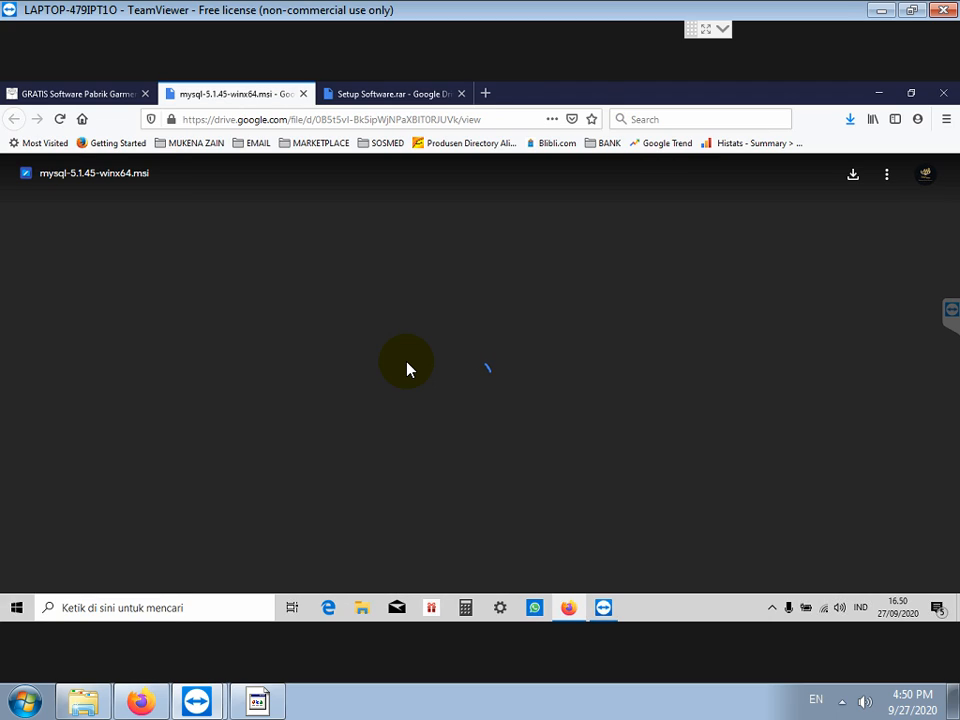
pyautogui.click(497, 385)
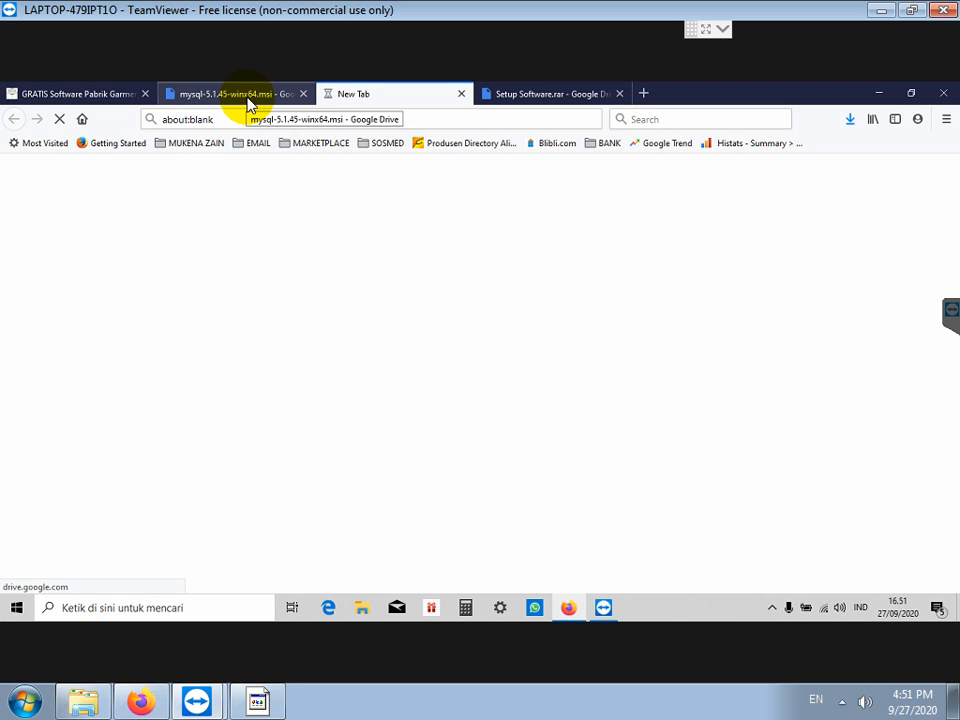
pyautogui.click(95, 100)
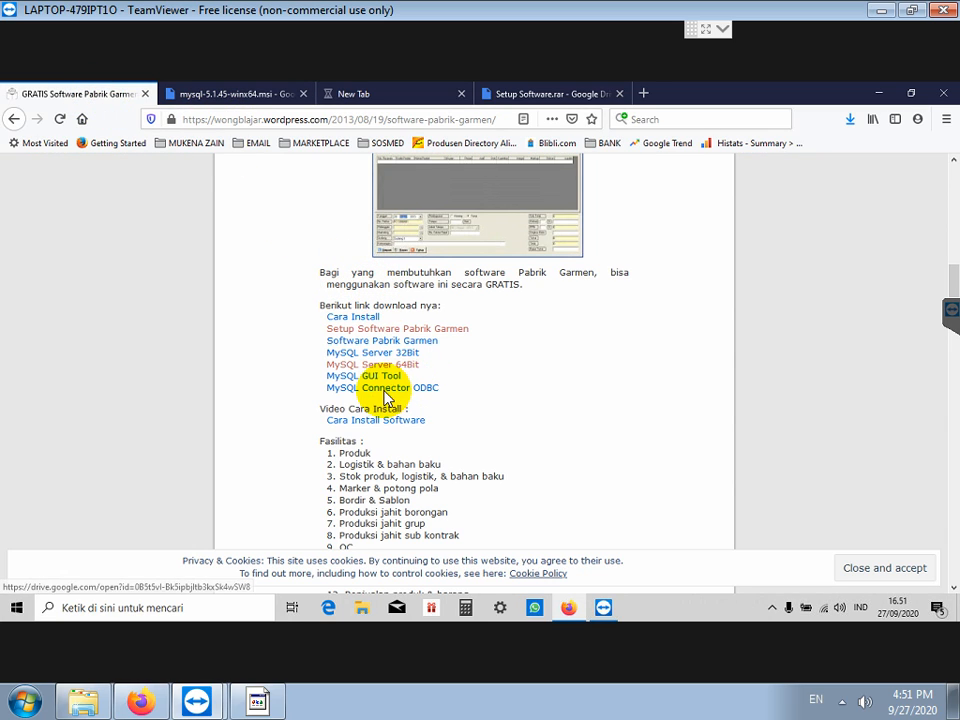
pyautogui.click(376, 377)
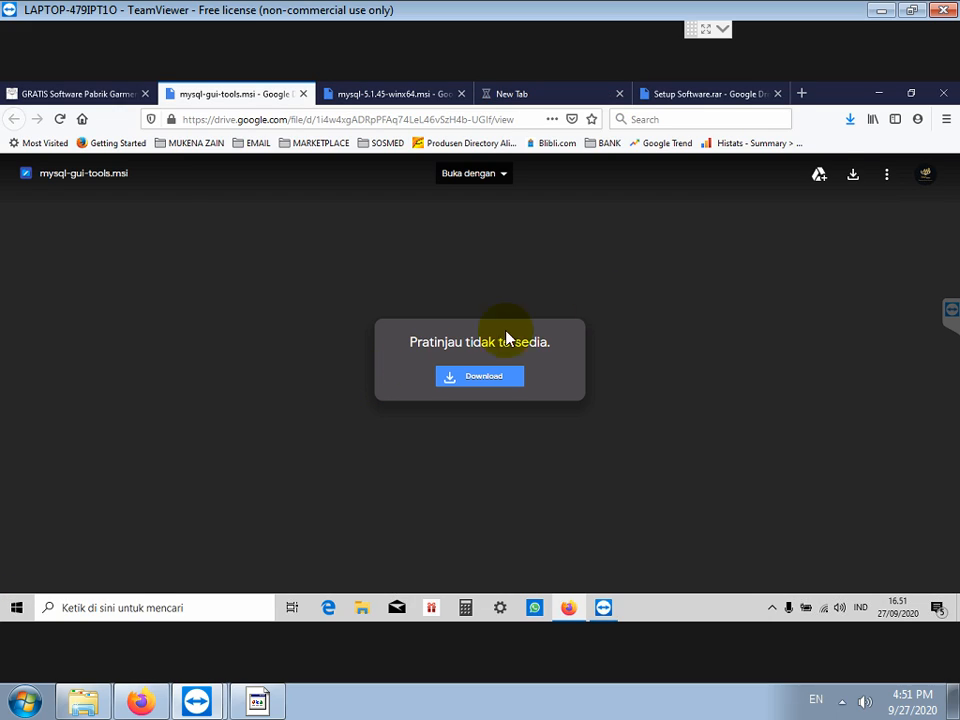
pyautogui.click(471, 386)
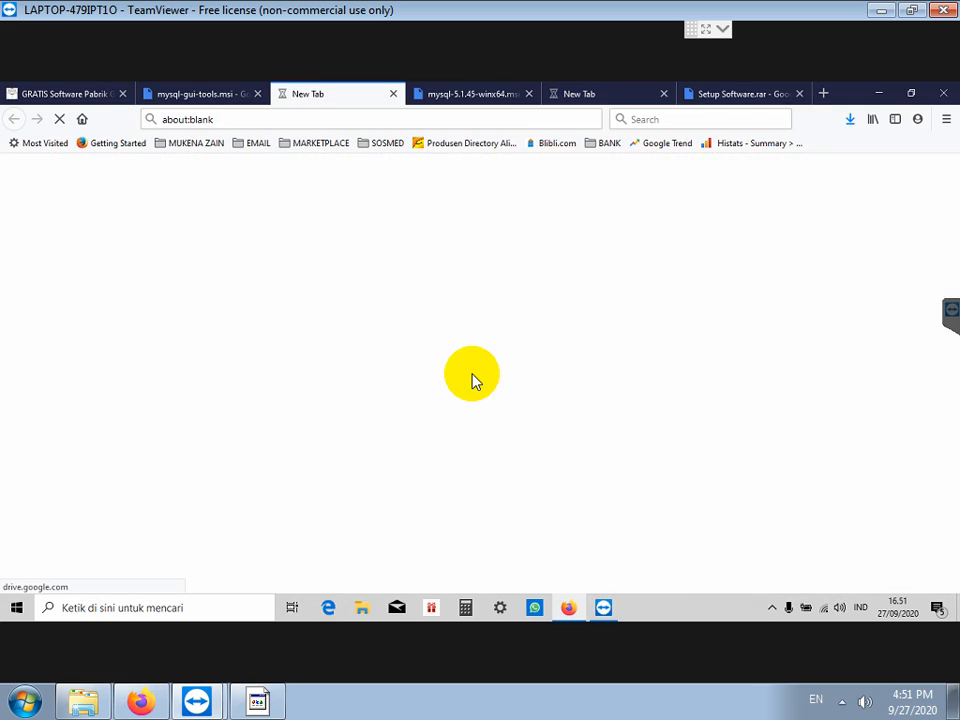
# Step: Save mysql-5.1.45-winx64.msi past the virus-scan warning, and save mysql-gui-tools.msi
pyautogui.click(583, 94)
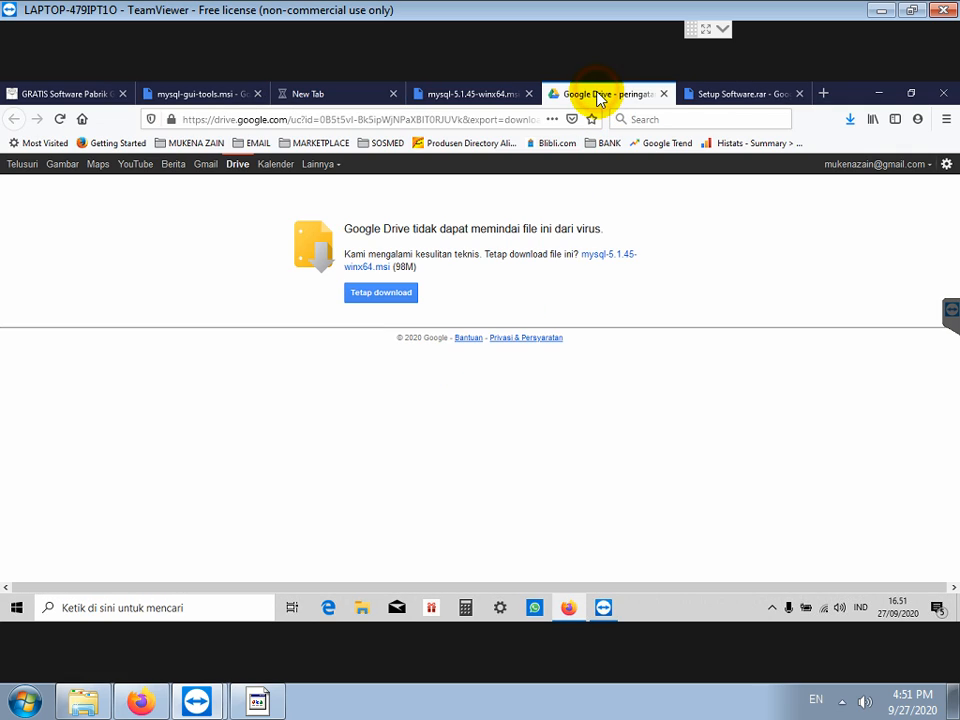
pyautogui.click(380, 297)
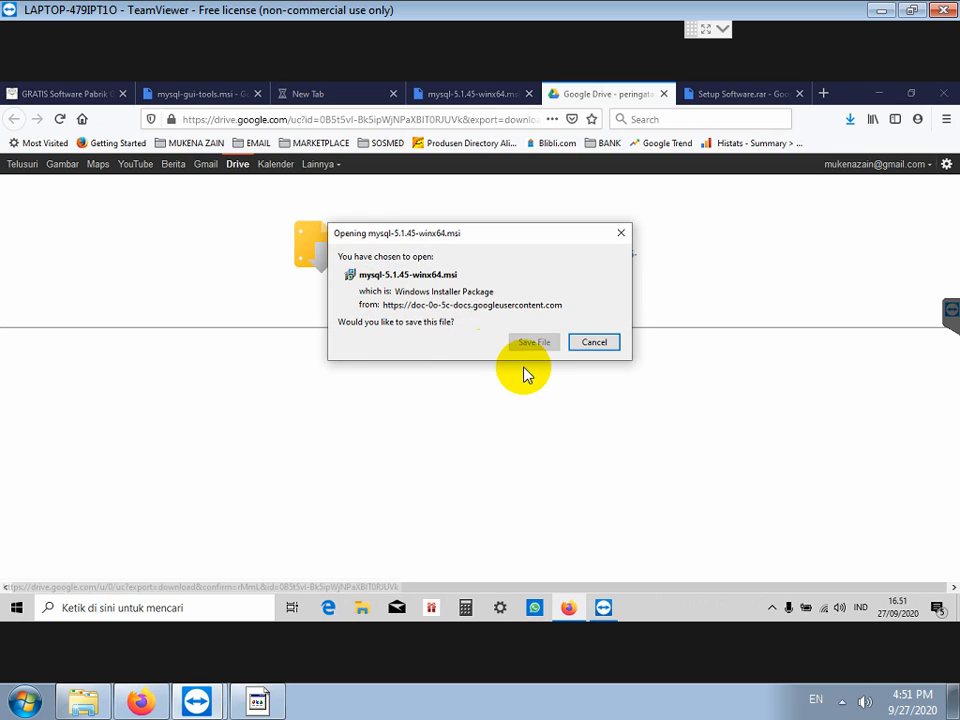
pyautogui.click(531, 343)
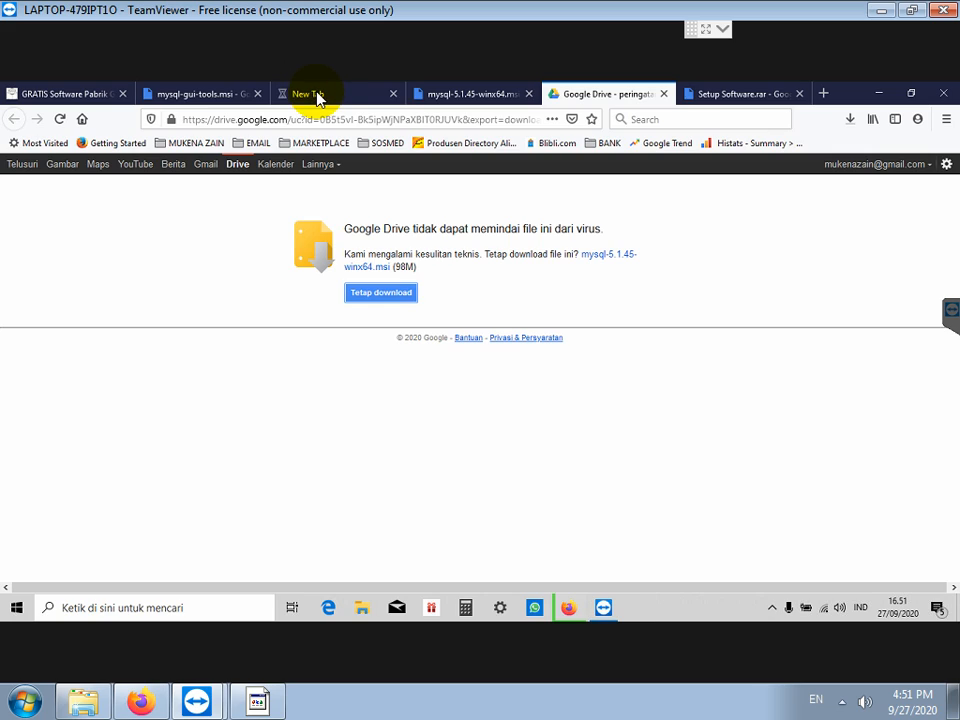
pyautogui.click(190, 96)
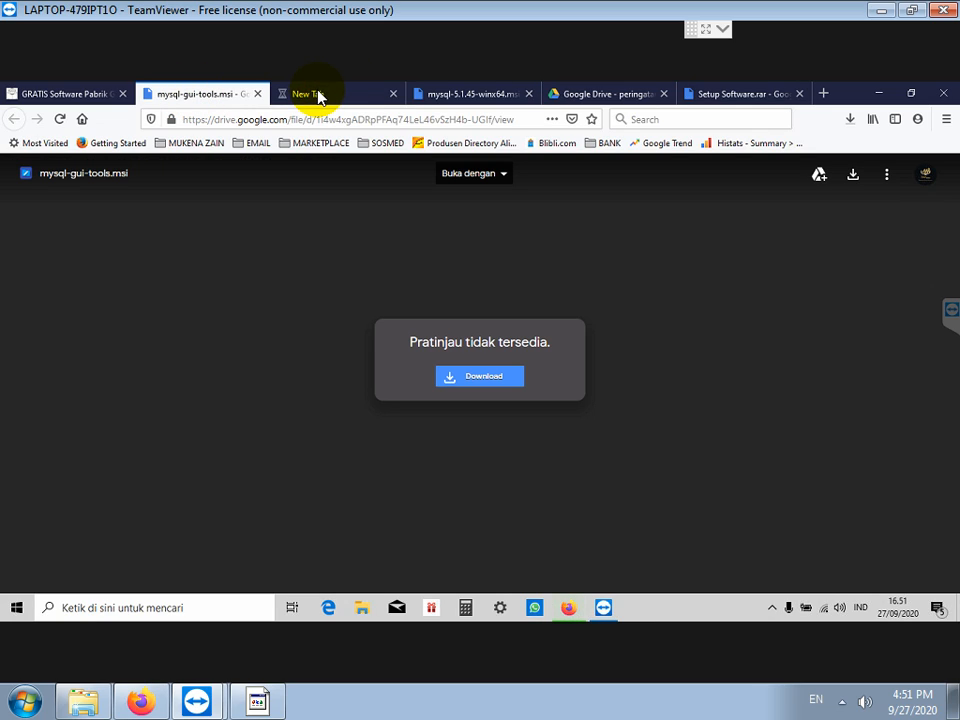
pyautogui.click(316, 96)
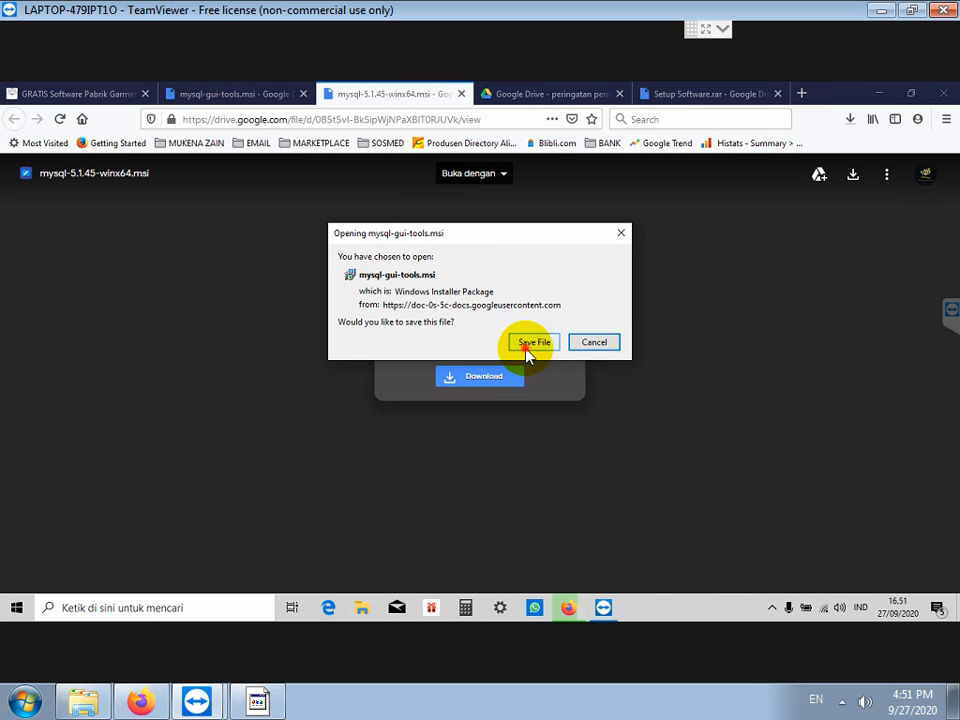
pyautogui.click(530, 344)
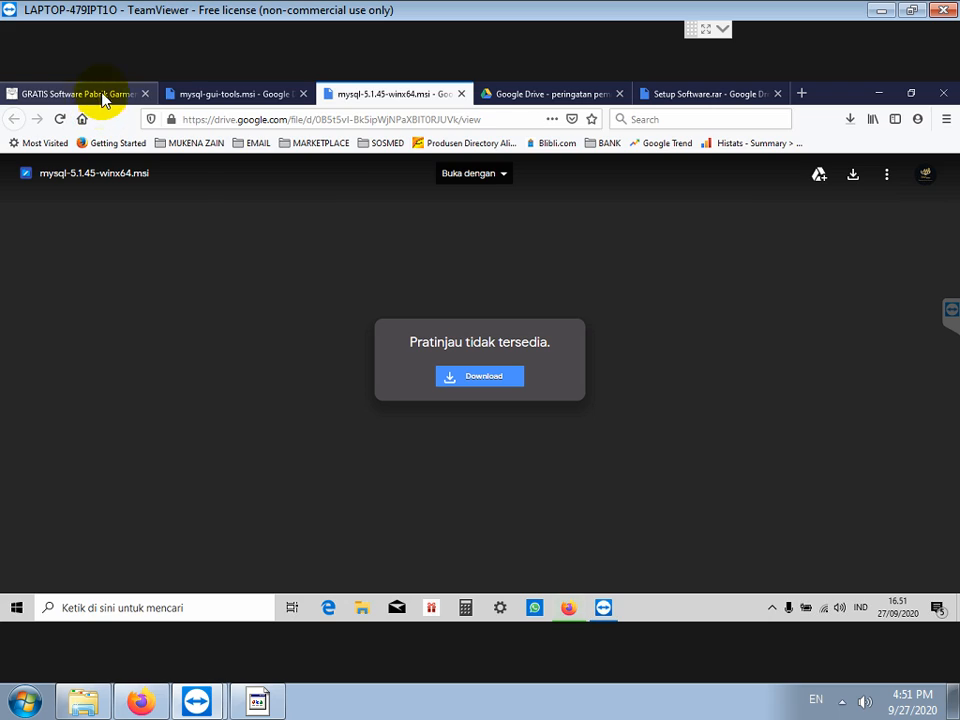
# Step: Download and save mysql-connector-odbc-5.1.4-win32.msi, then show the complete downloads list
pyautogui.click(101, 94)
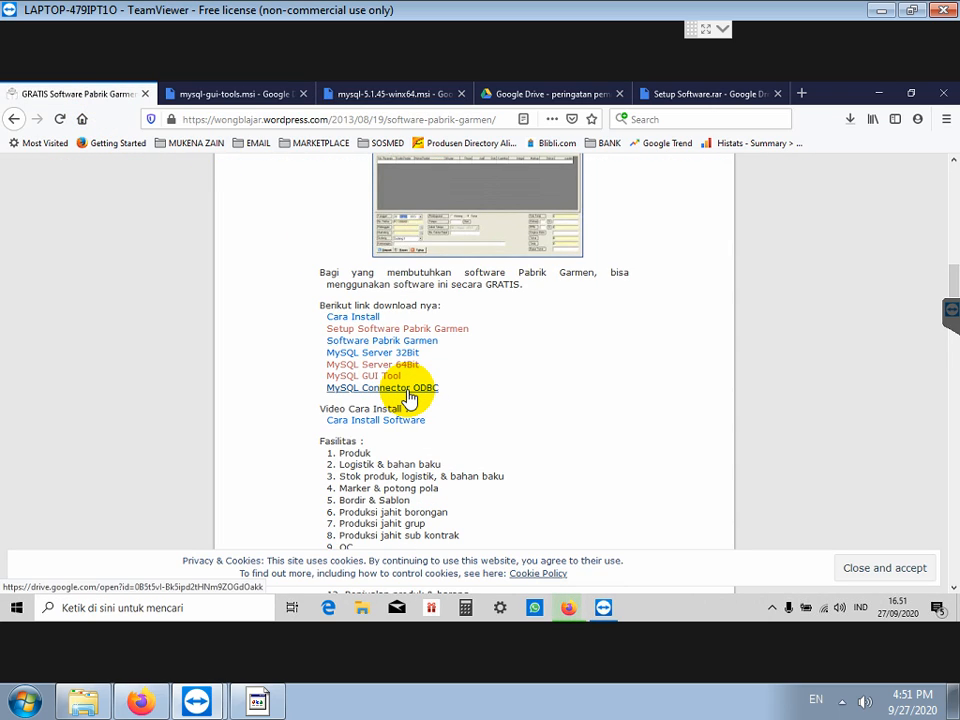
pyautogui.click(407, 392)
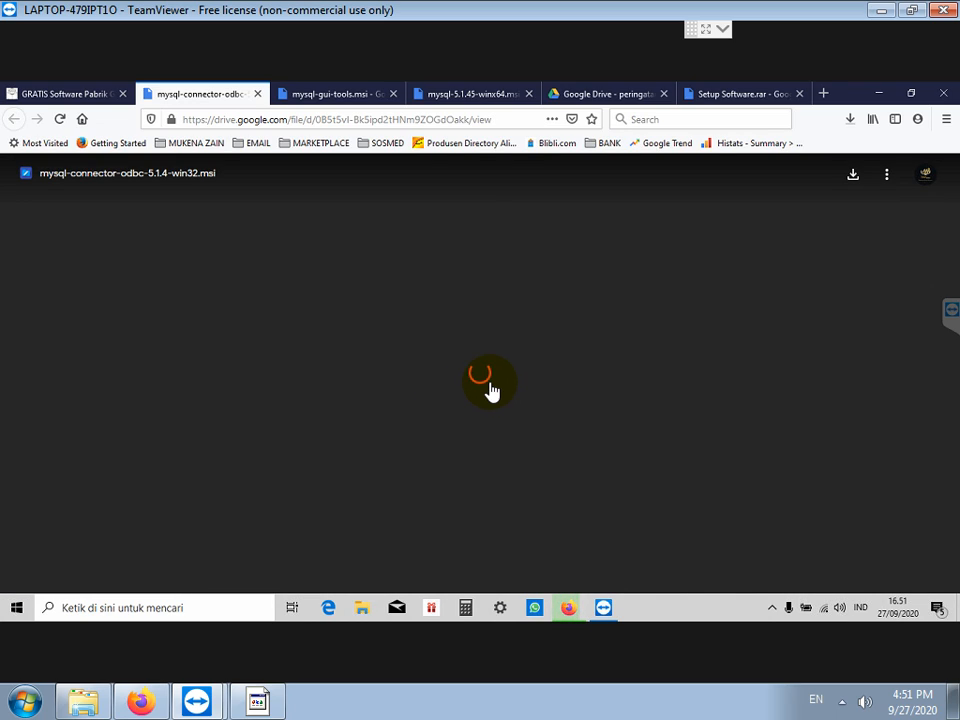
pyautogui.click(491, 382)
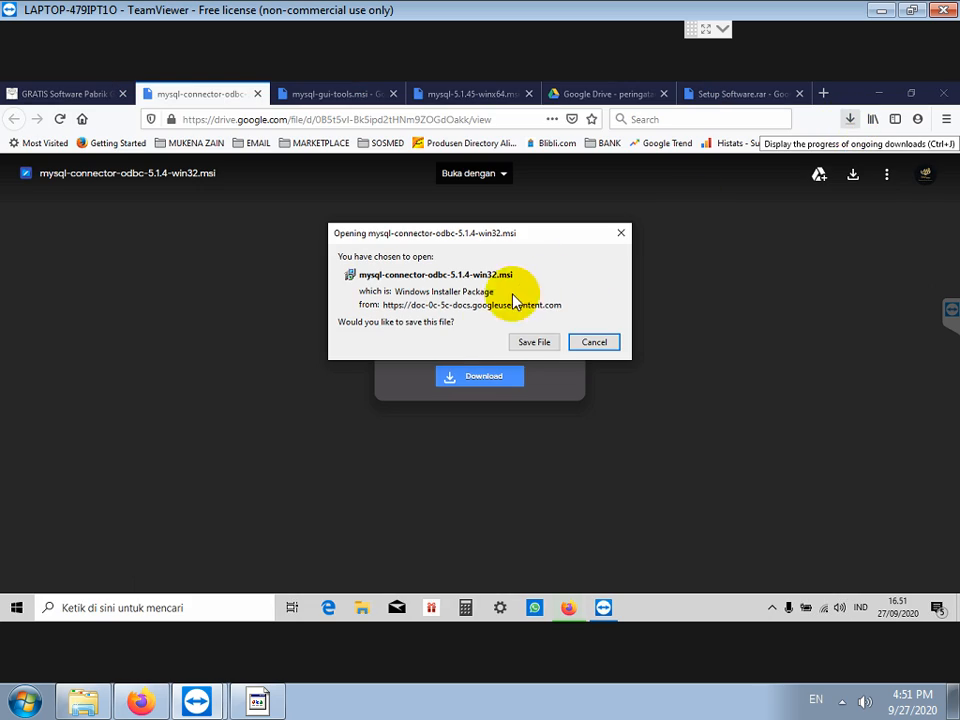
pyautogui.click(530, 343)
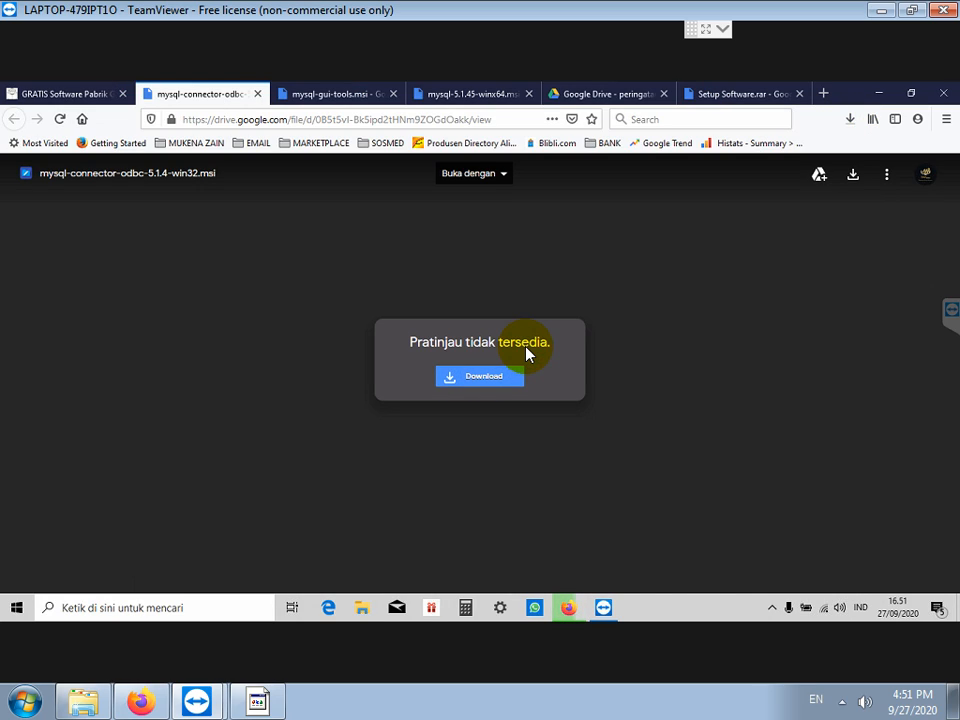
pyautogui.click(849, 120)
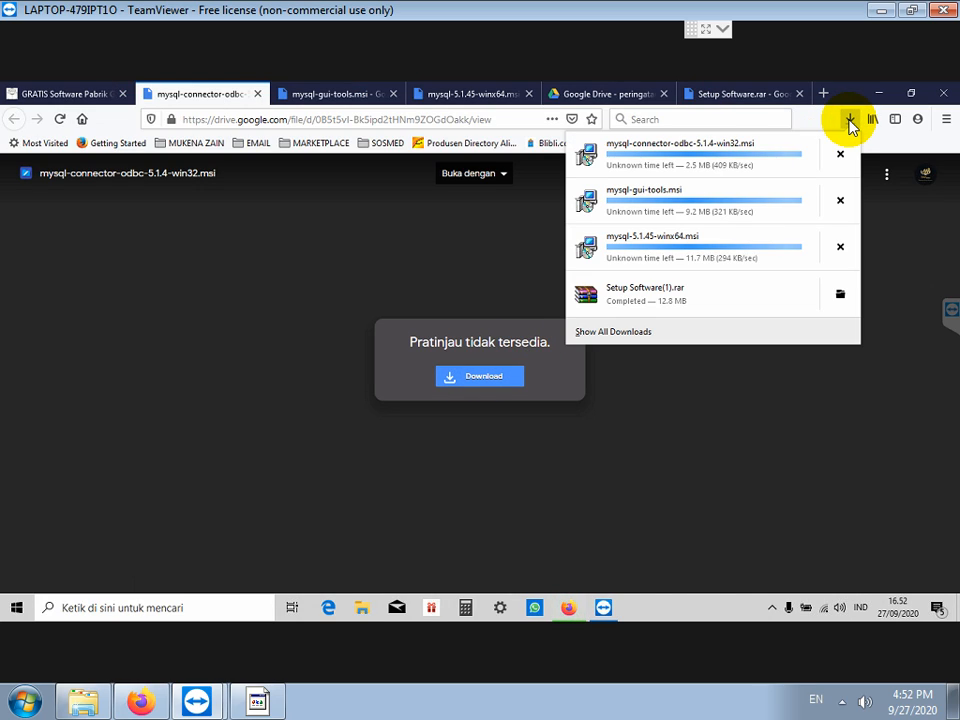
pyautogui.click(630, 337)
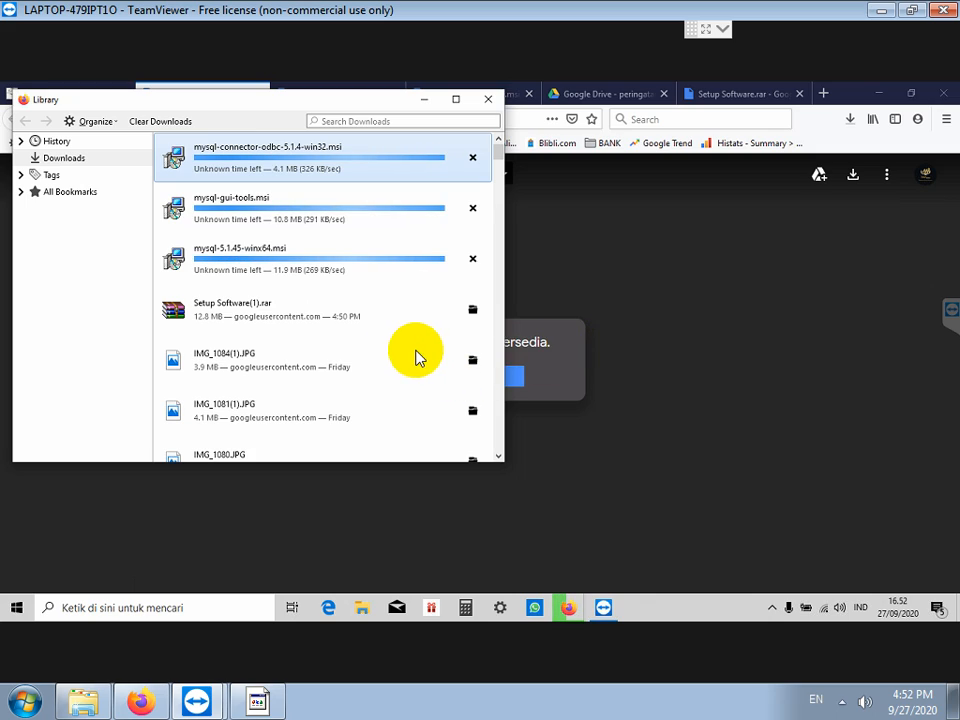
# Step: Open TeamViewer's file transfer window from the session's file tools
pyautogui.click(712, 29)
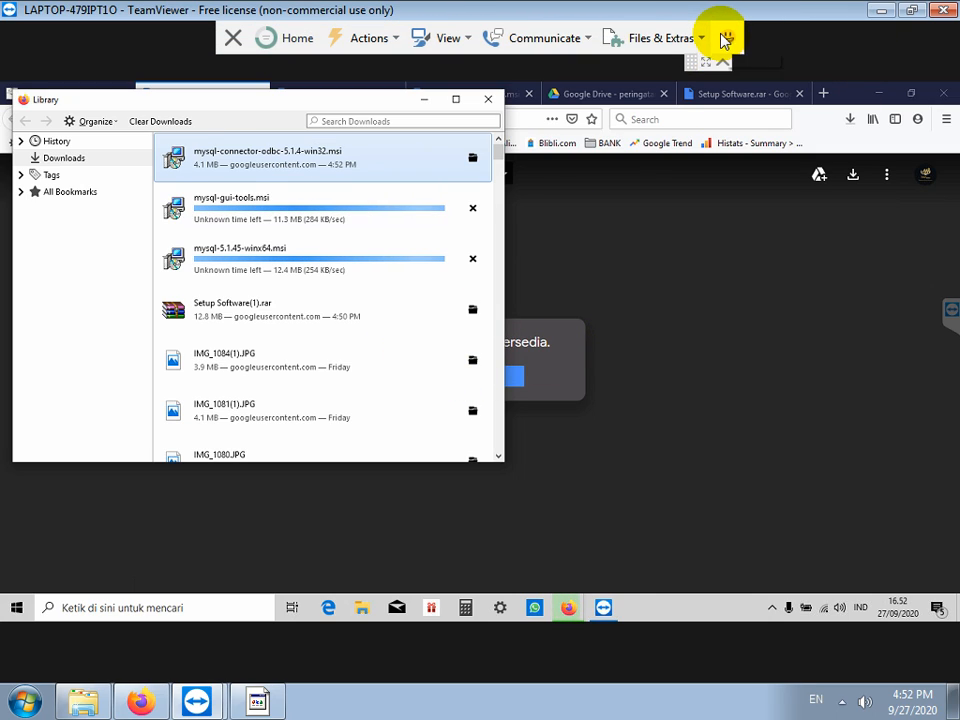
pyautogui.click(645, 38)
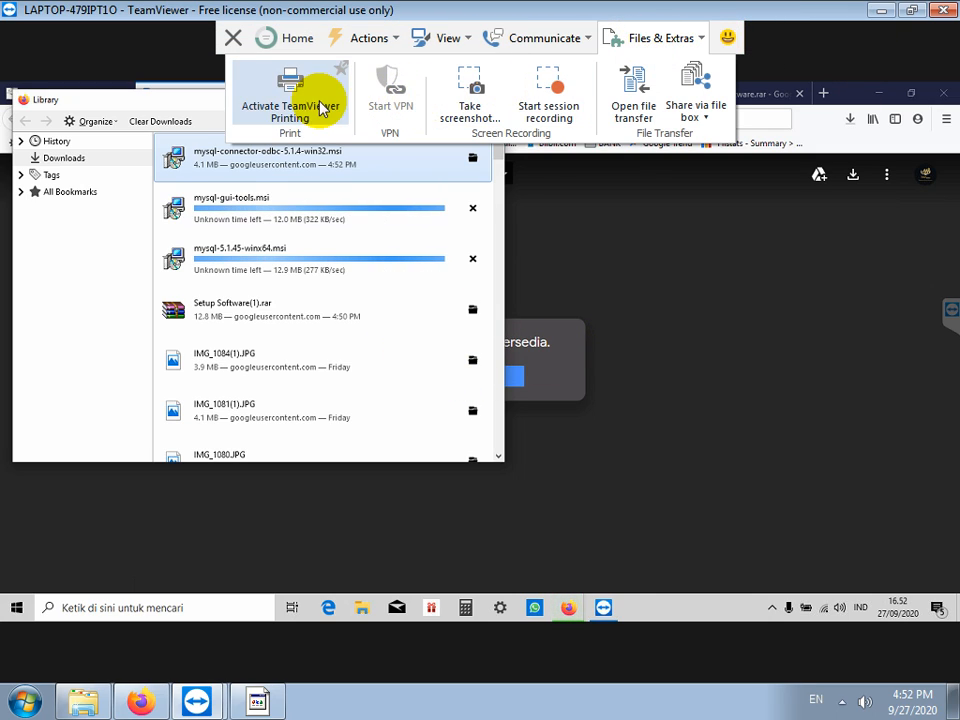
pyautogui.click(634, 108)
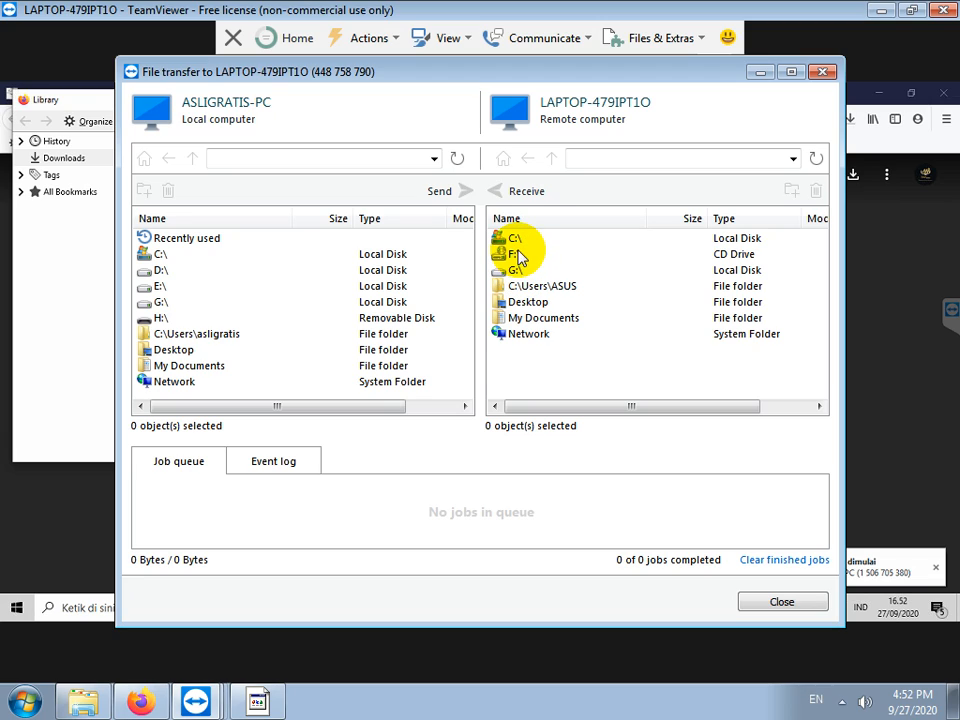
# Step: Open the remote G: drive and the local D:\order cd\Pabrik Garmen folder in the transfer window
pyautogui.click(521, 271)
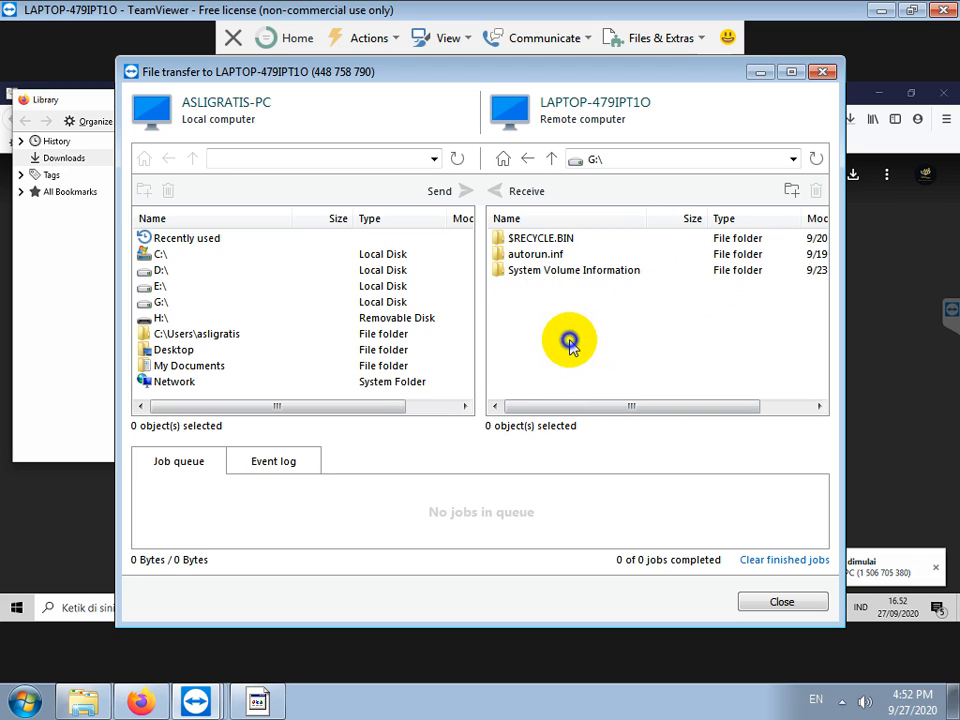
pyautogui.click(163, 270)
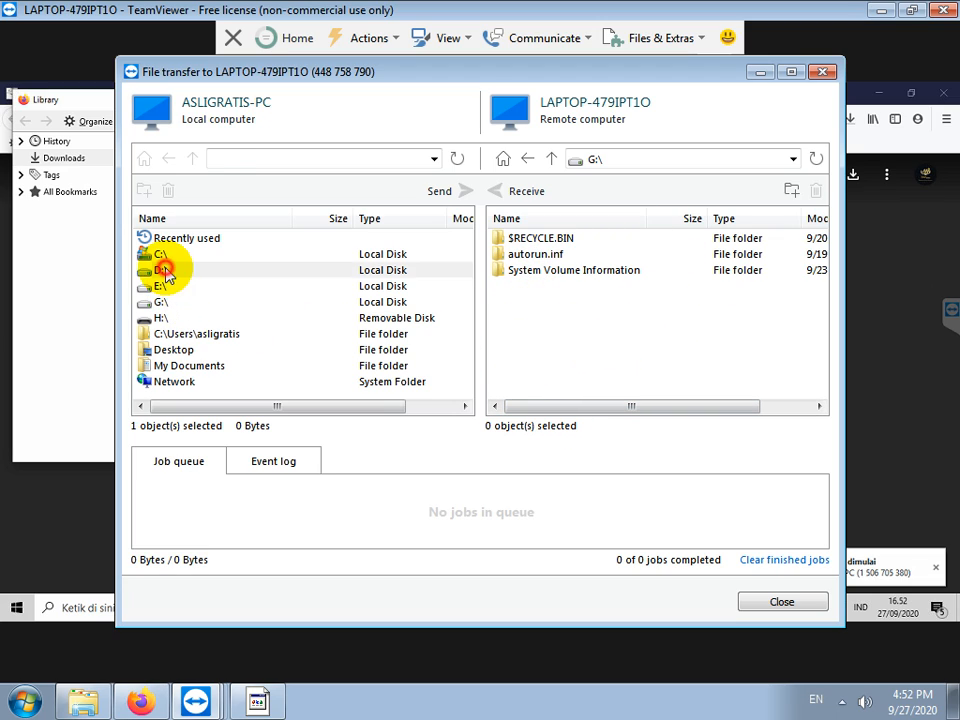
pyautogui.doubleClick(163, 270)
pyautogui.scroll(-3, 230, 295)
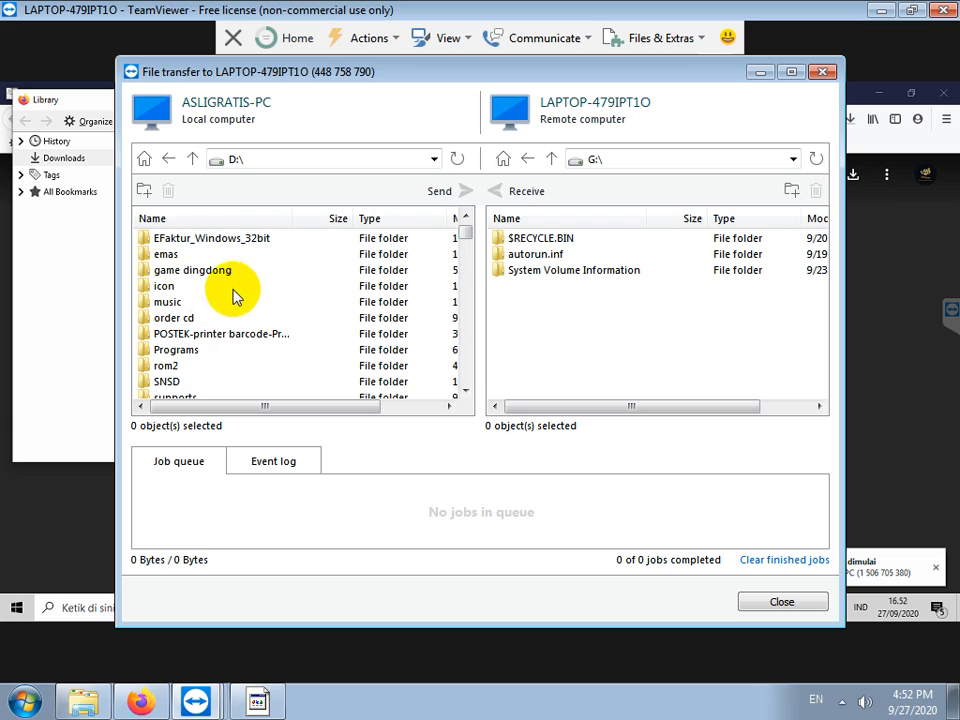
pyautogui.doubleClick(165, 318)
pyautogui.scroll(-10, 226, 310)
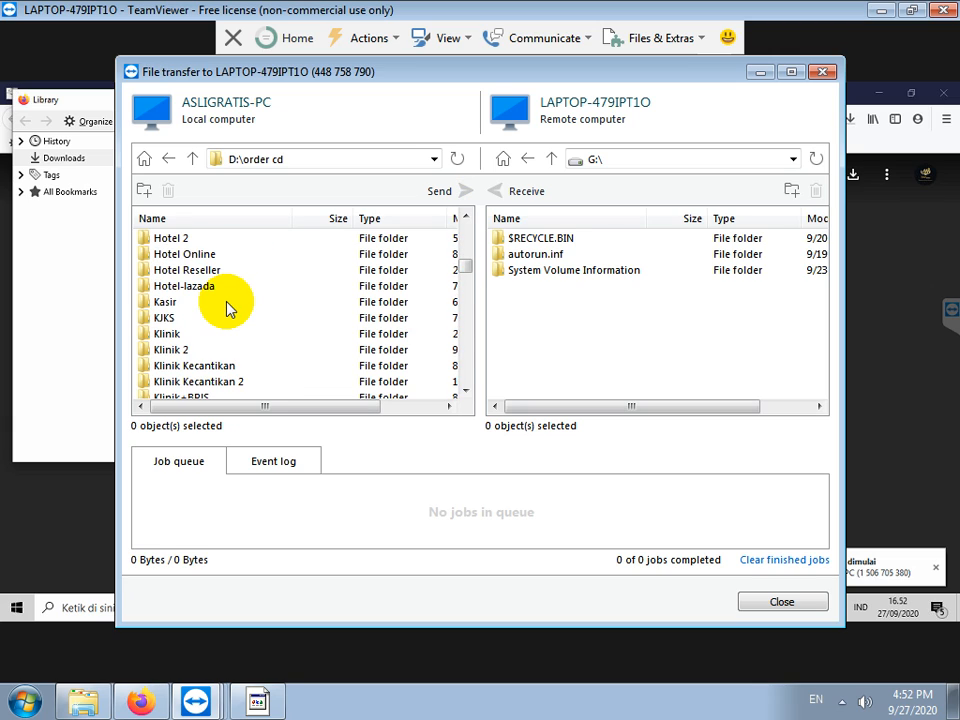
pyautogui.scroll(-8, 228, 310)
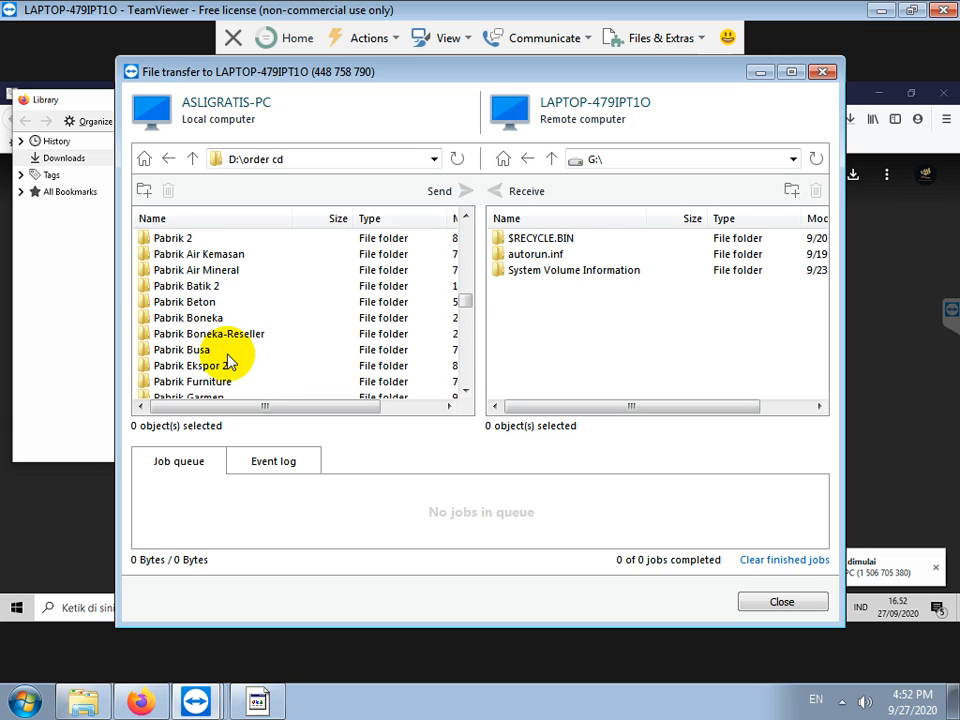
pyautogui.scroll(-1, 228, 362)
pyautogui.doubleClick(220, 350)
pyautogui.scroll(-1, 215, 340)
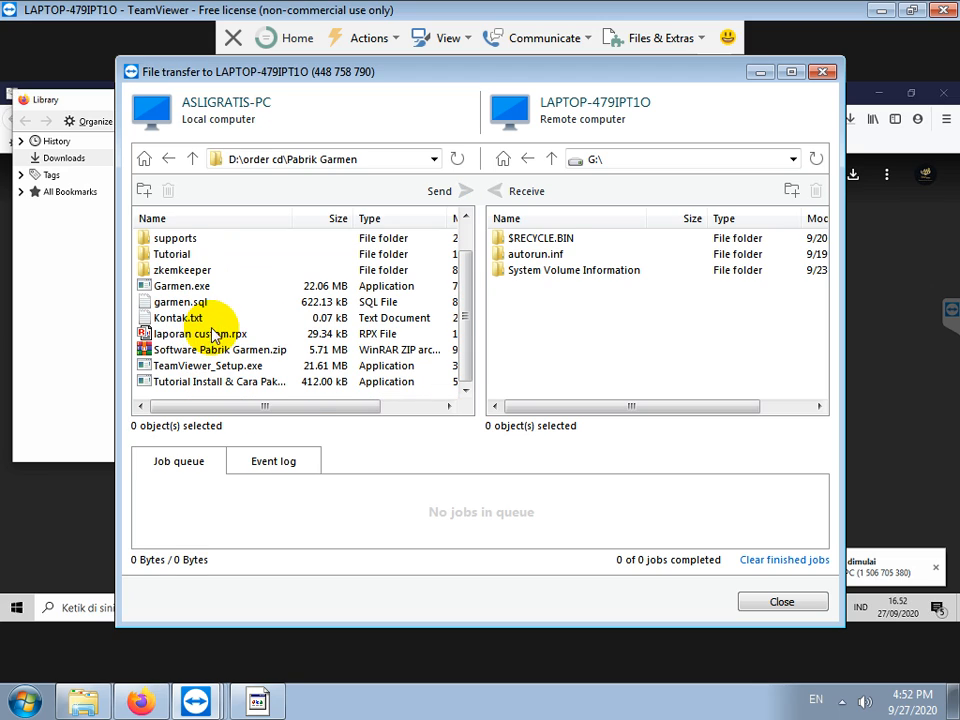
# Step: Send Software Pabrik Garmen.zip to the remote G: drive and reposition the transfer window
pyautogui.moveTo(215, 349); pyautogui.dragTo(536, 293)
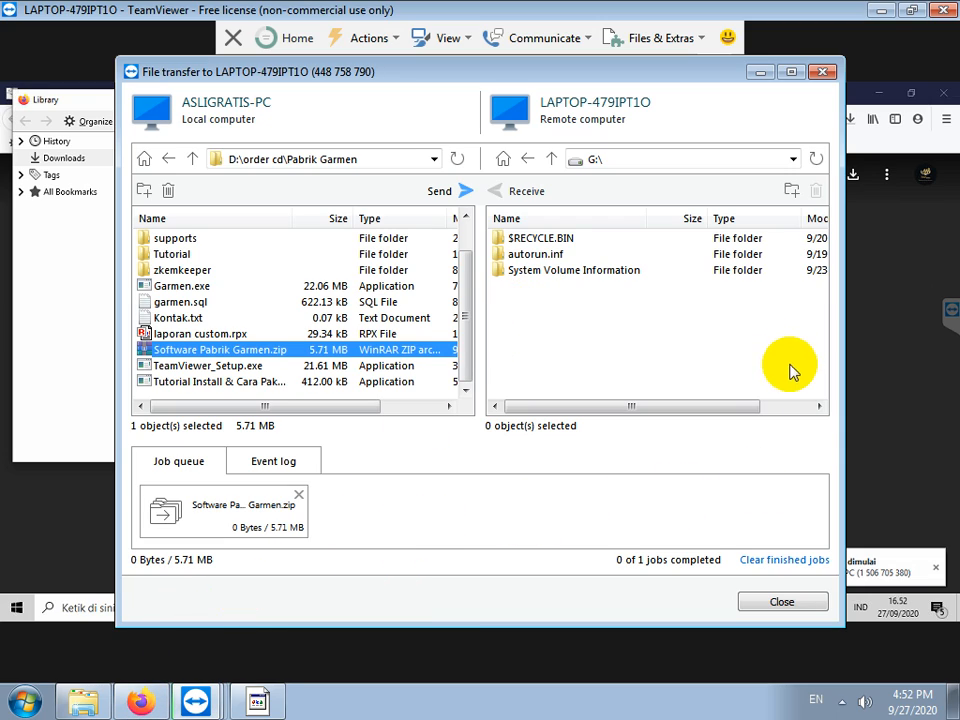
pyautogui.moveTo(574, 79); pyautogui.dragTo(681, 107)
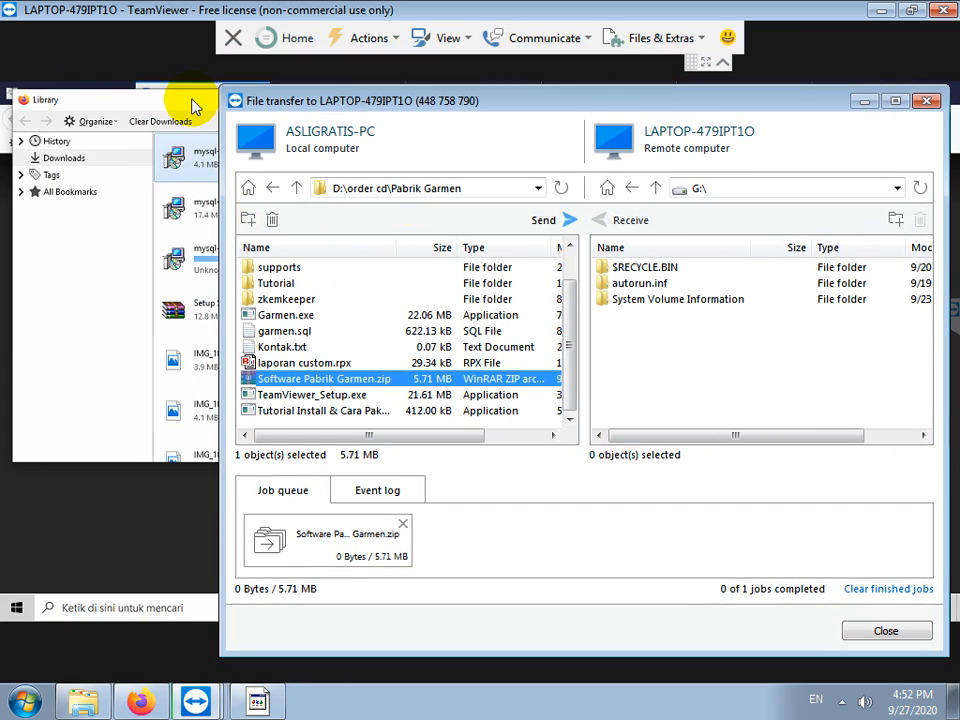
pyautogui.click(199, 108)
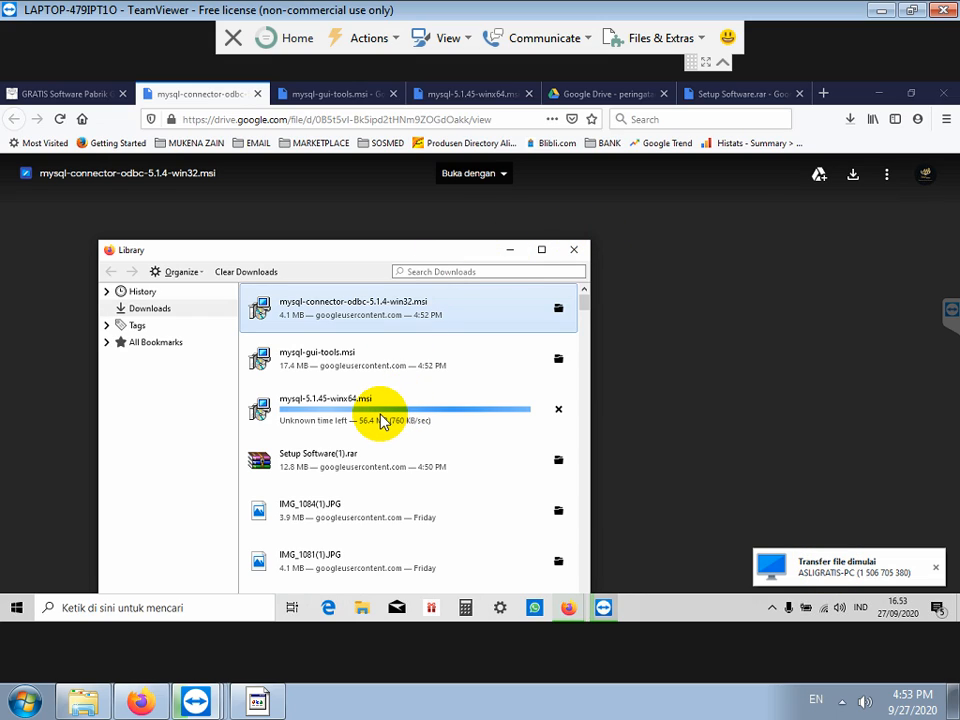
# Step: Check the Downloads library, where mysql-5.1.45-winx64.msi is still downloading
pyautogui.click(366, 304)
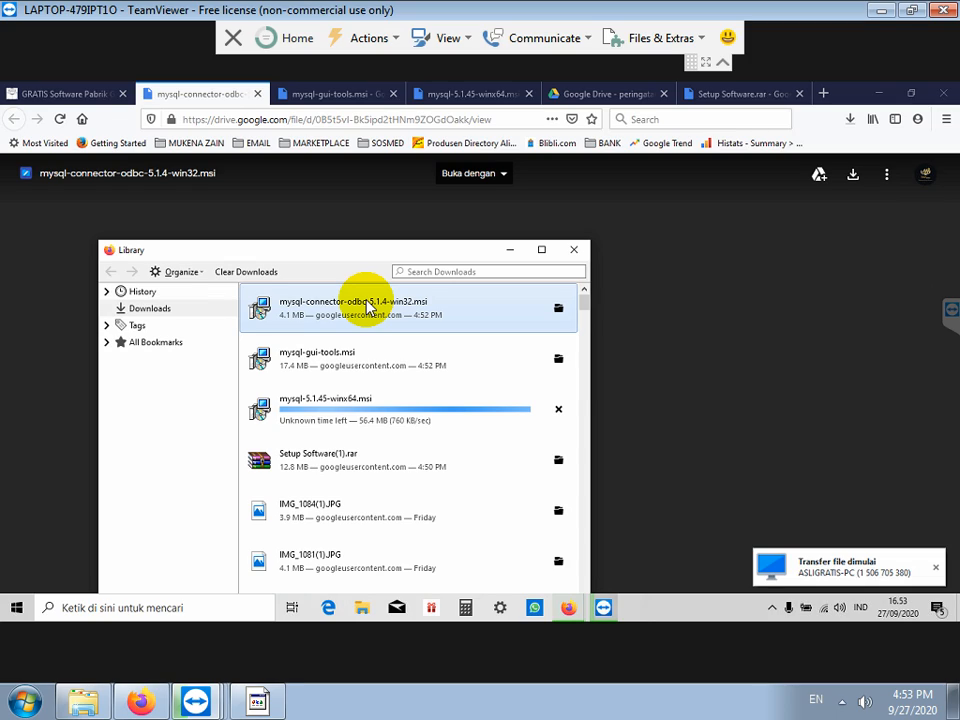
# Step: Reopen the mysql-connector-odbc-5.1.4-win32.msi download to bring up its save prompt
pyautogui.doubleClick(367, 307)
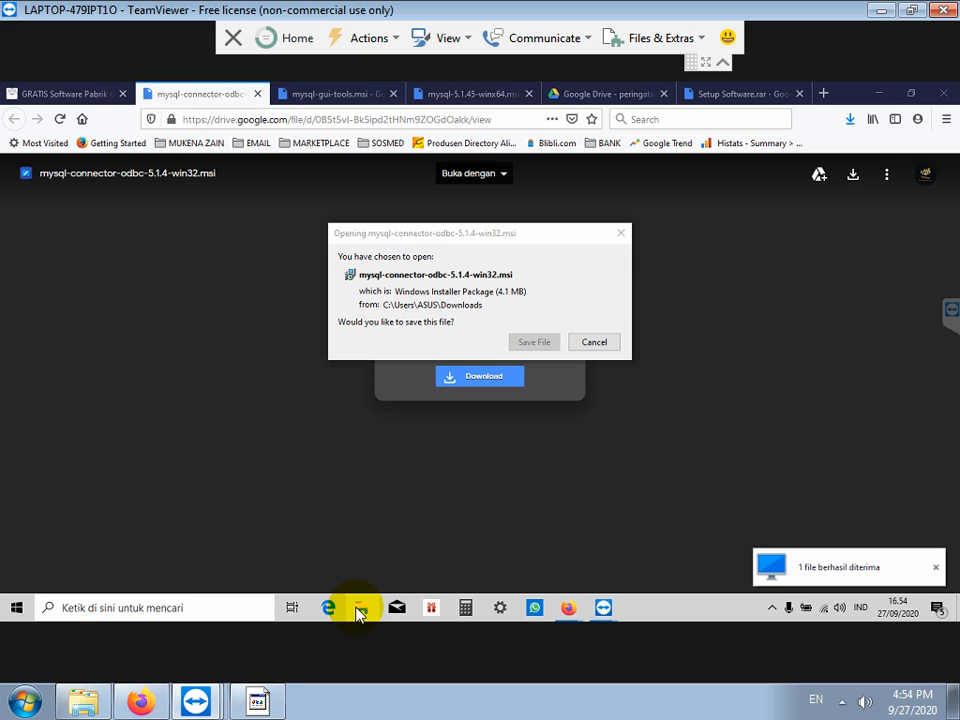
# Step: Open Downloads in File Explorer and copy today's four downloaded files
pyautogui.rightClick(360, 612)
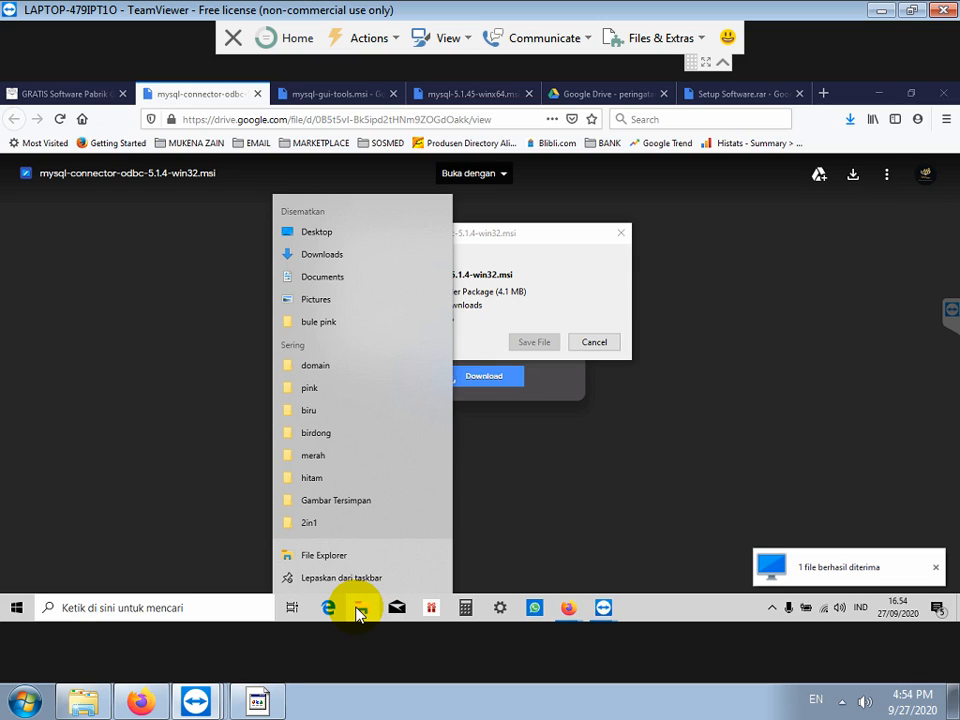
pyautogui.click(360, 612)
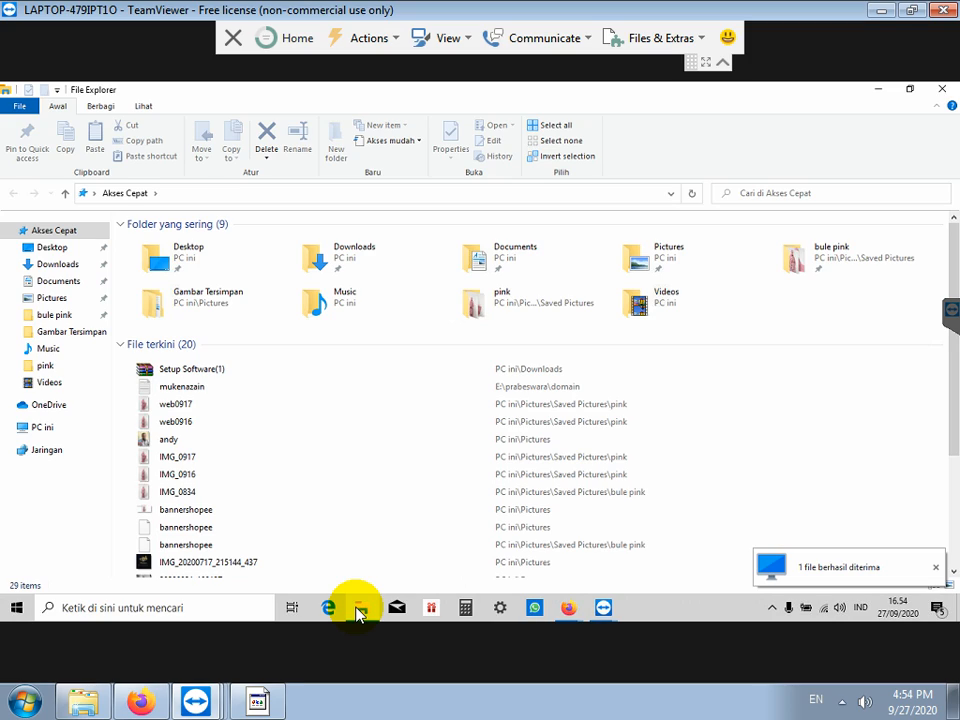
pyautogui.doubleClick(337, 262)
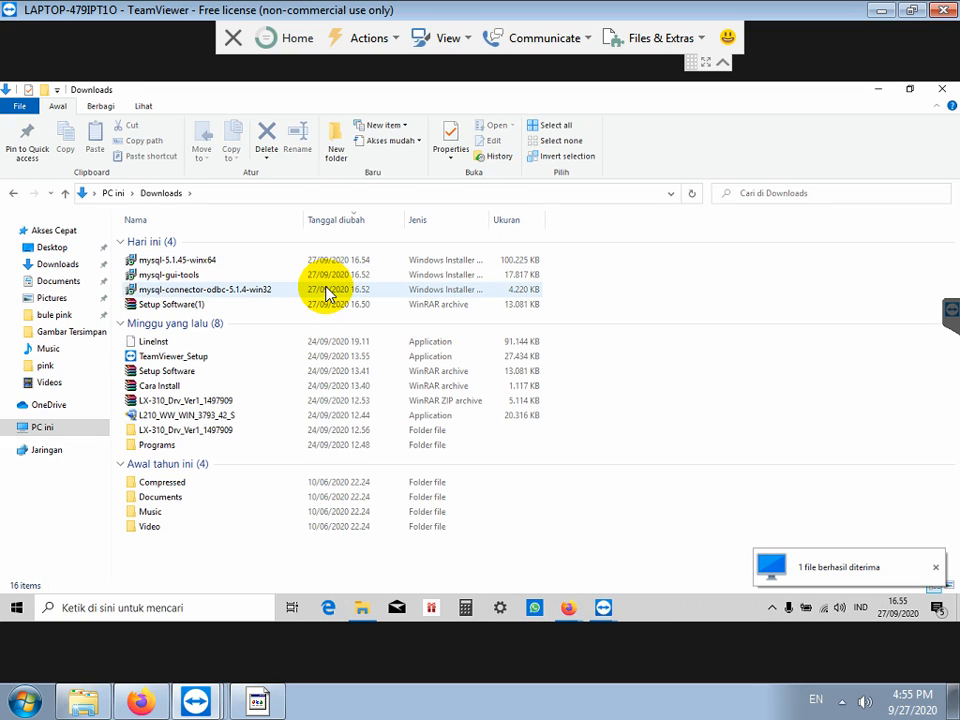
pyautogui.click(209, 275)
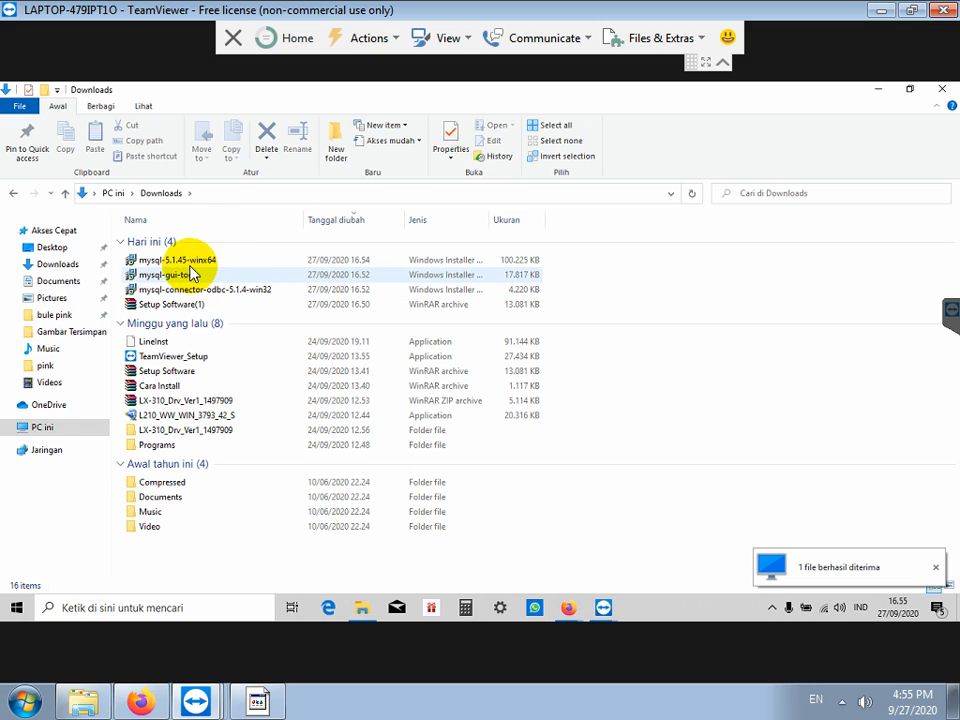
pyautogui.click(182, 259)
pyautogui.keyDown('shift'); pyautogui.click(181, 305); pyautogui.keyUp('shift')
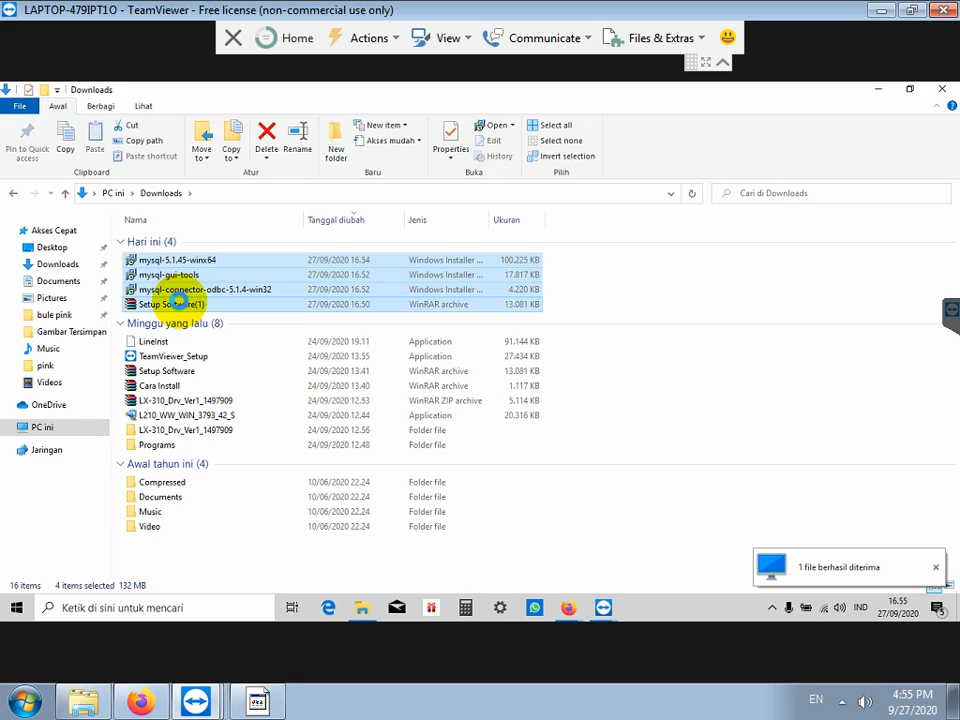
pyautogui.rightClick(181, 306)
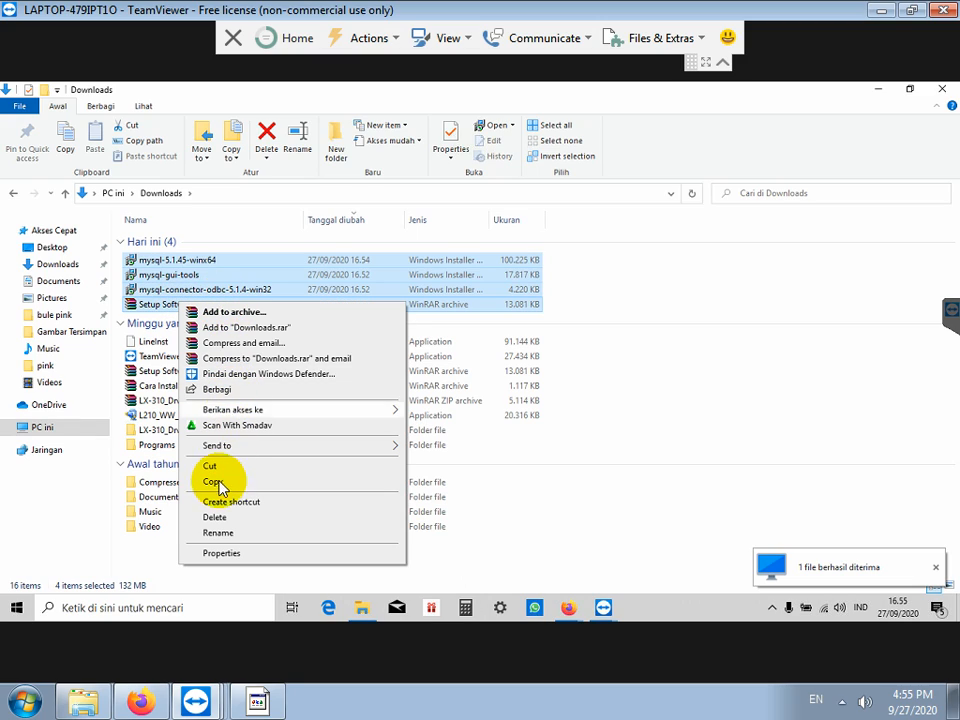
pyautogui.click(214, 483)
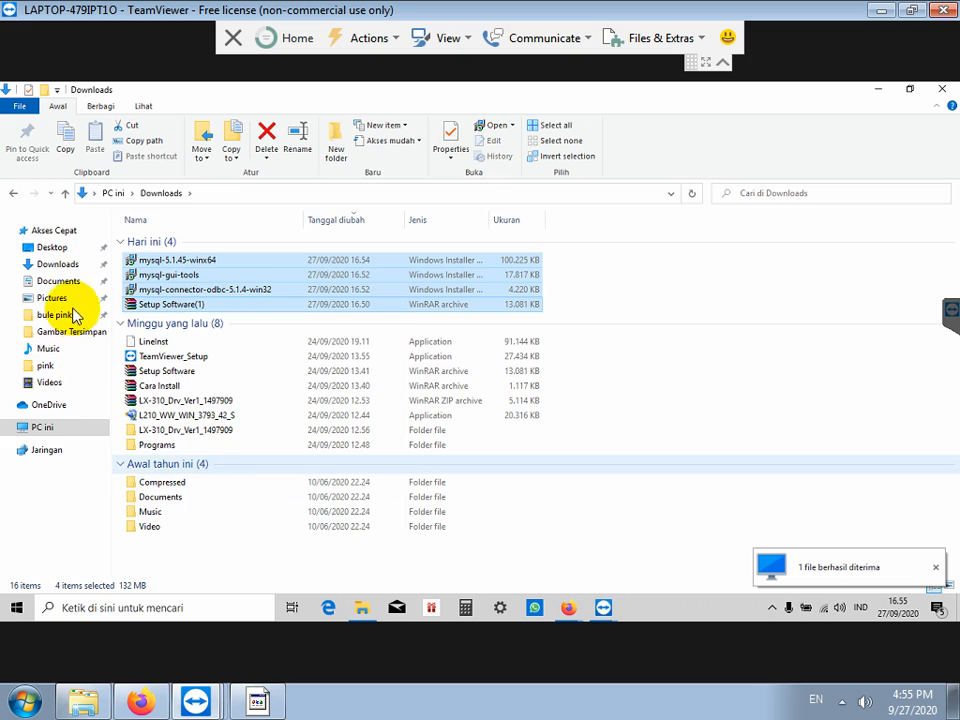
# Step: Paste the four copied files into Disk Lokal (G:)
pyautogui.click(7, 427)
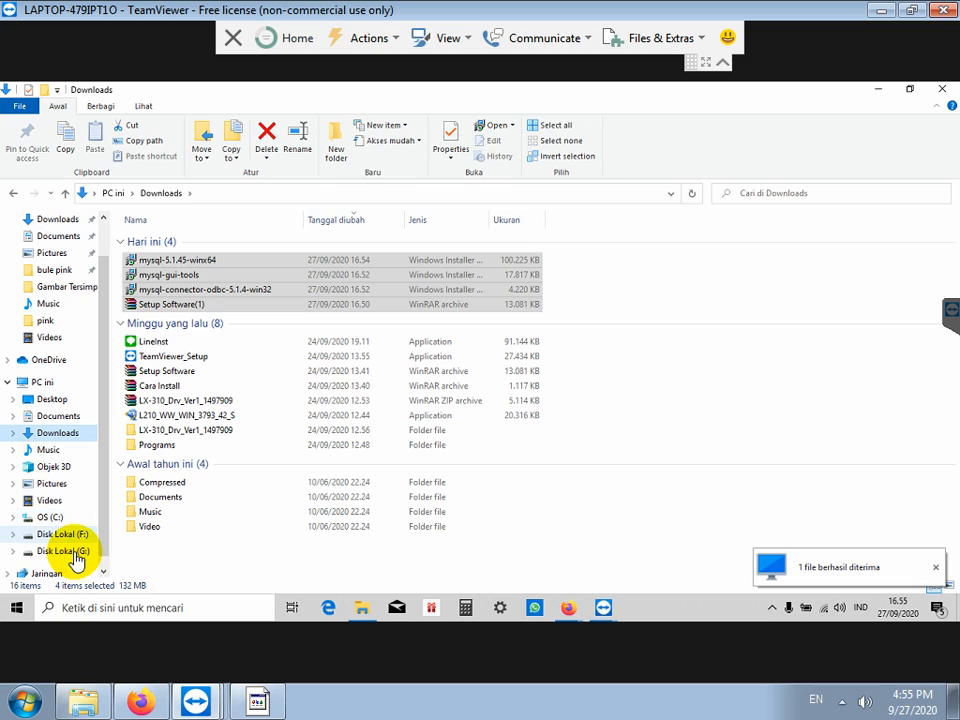
pyautogui.click(74, 553)
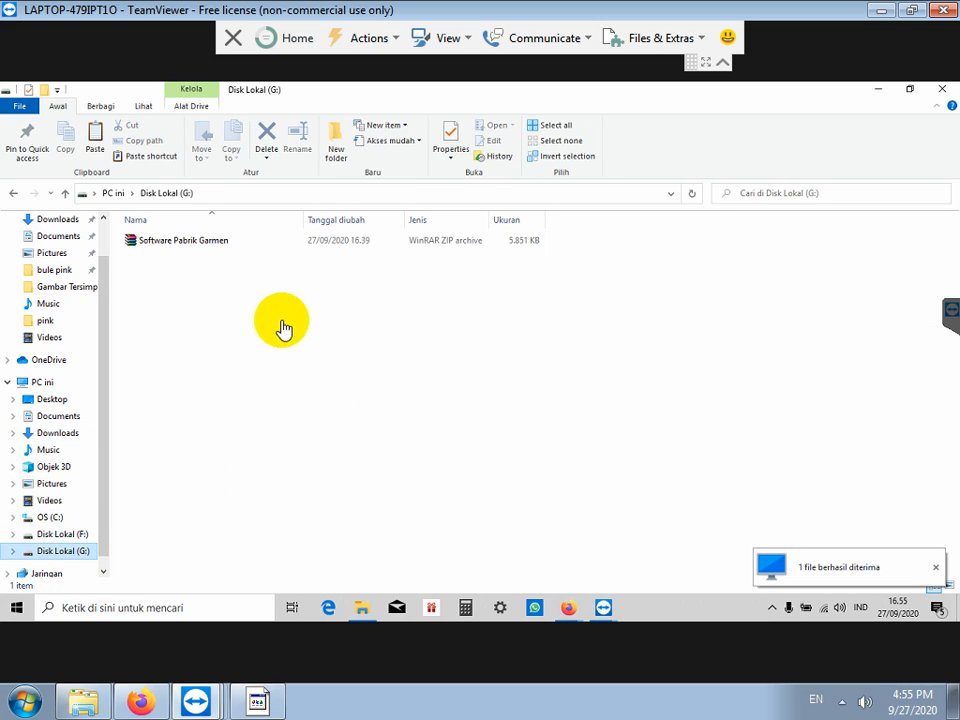
pyautogui.rightClick(173, 316)
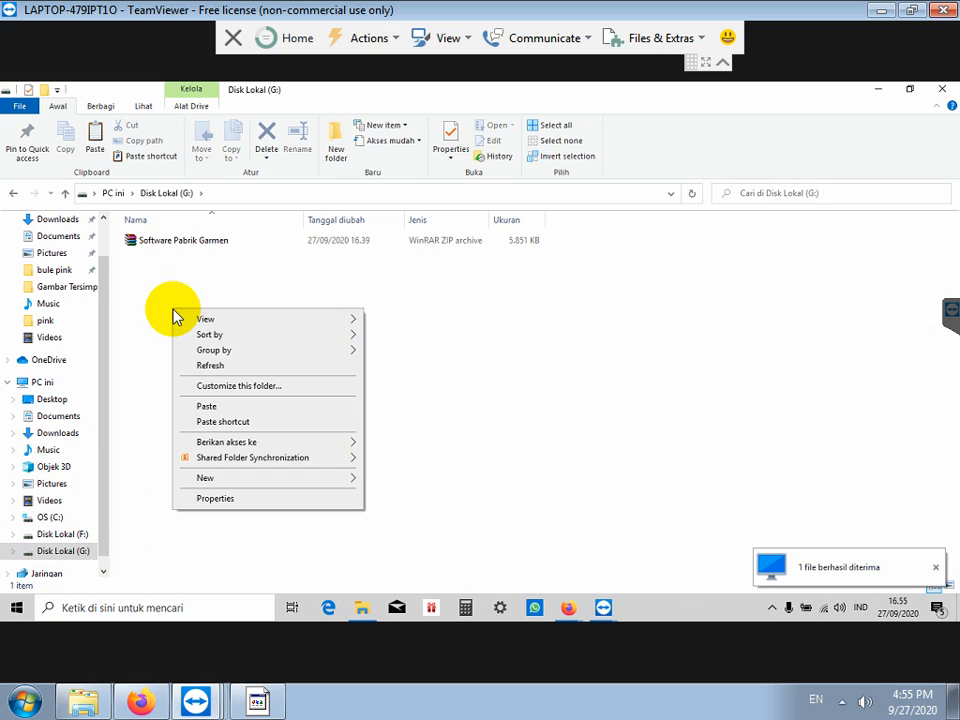
pyautogui.click(224, 408)
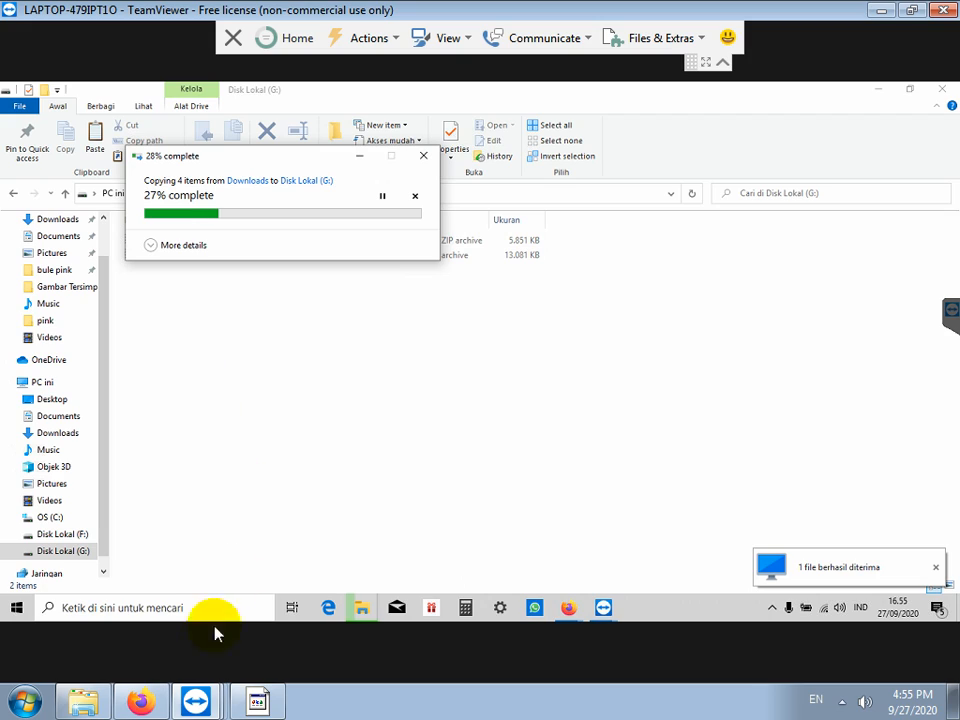
# Step: Back in the note, type 'SETELAH SEMUA FILE SETUP TELAH DIDOWNLOAD' and 'CEK WINDOWSNYA 32 ATAU 64BIT'
pyautogui.click(257, 700)
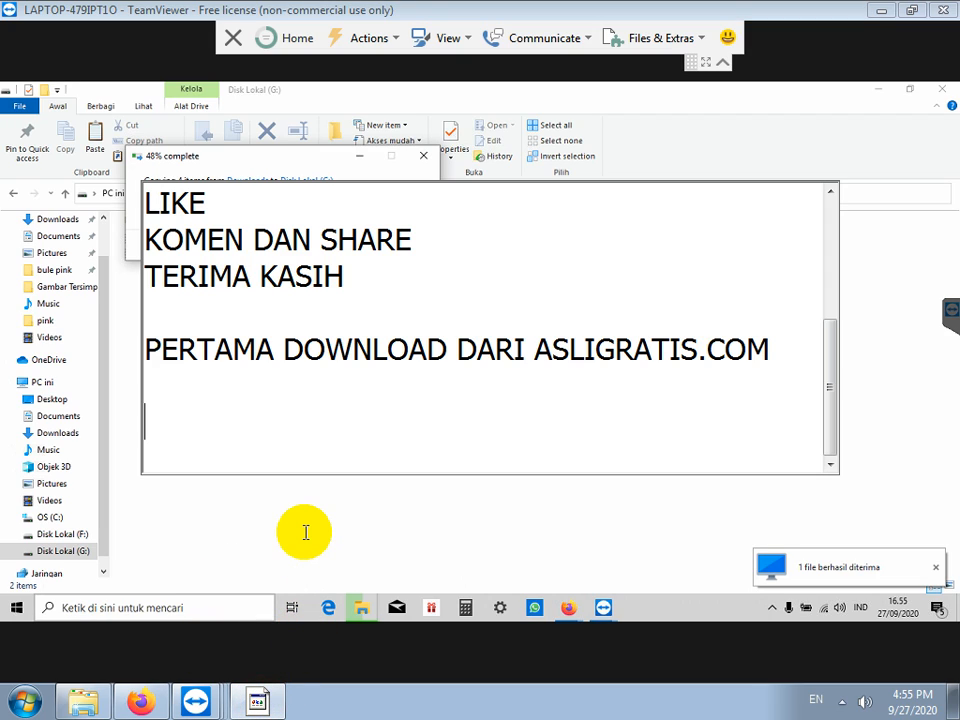
pyautogui.write('SETELAH')
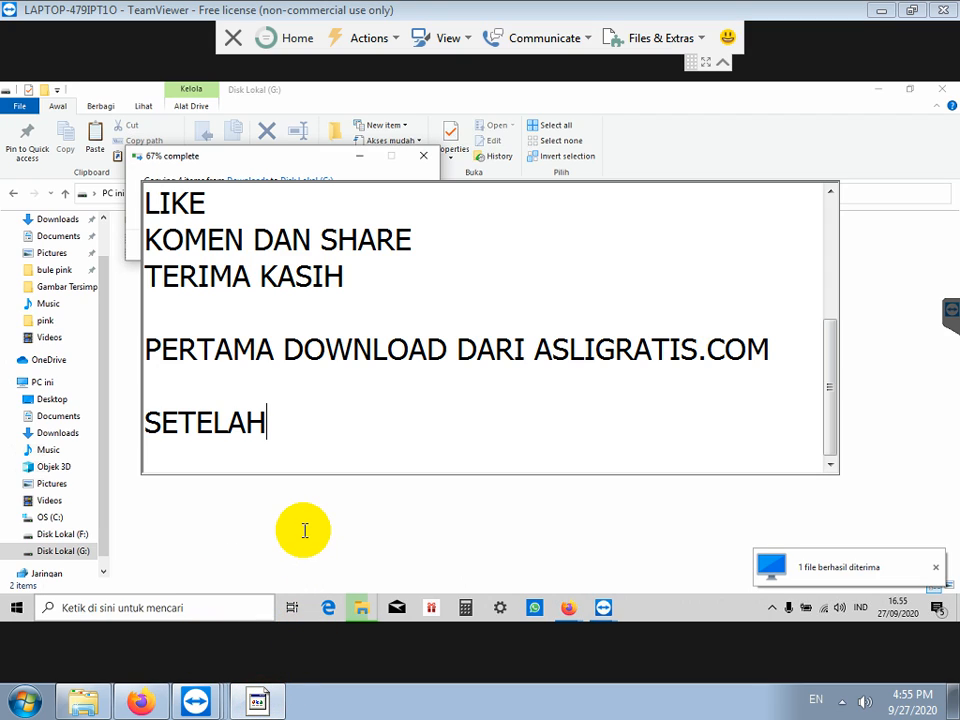
pyautogui.write(' SEMUA FILE SE')
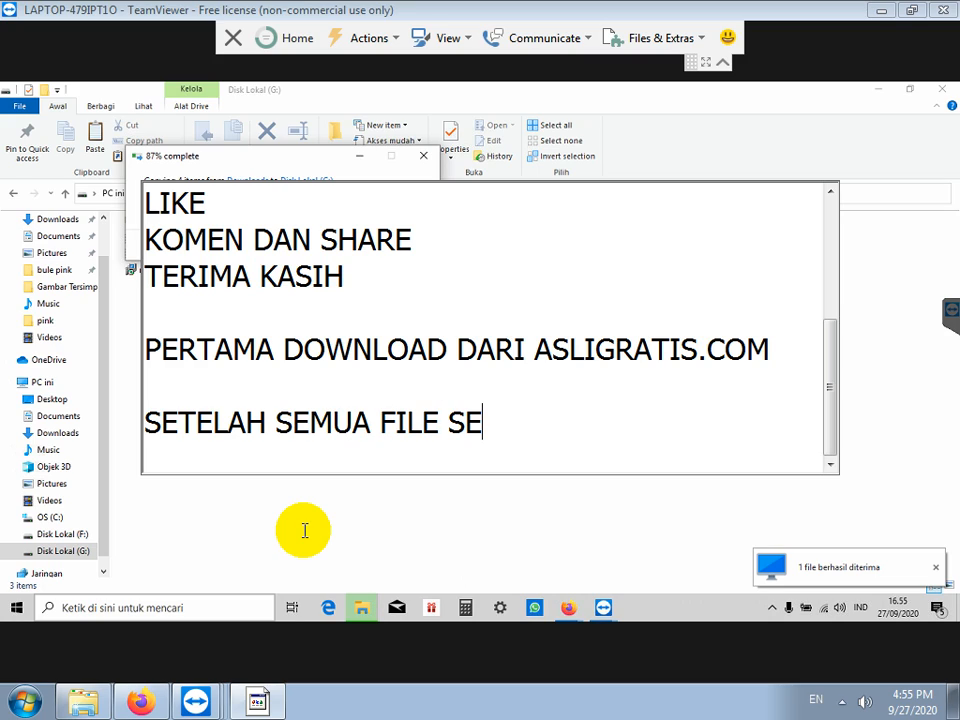
pyautogui.write('TUP TELAH DI')
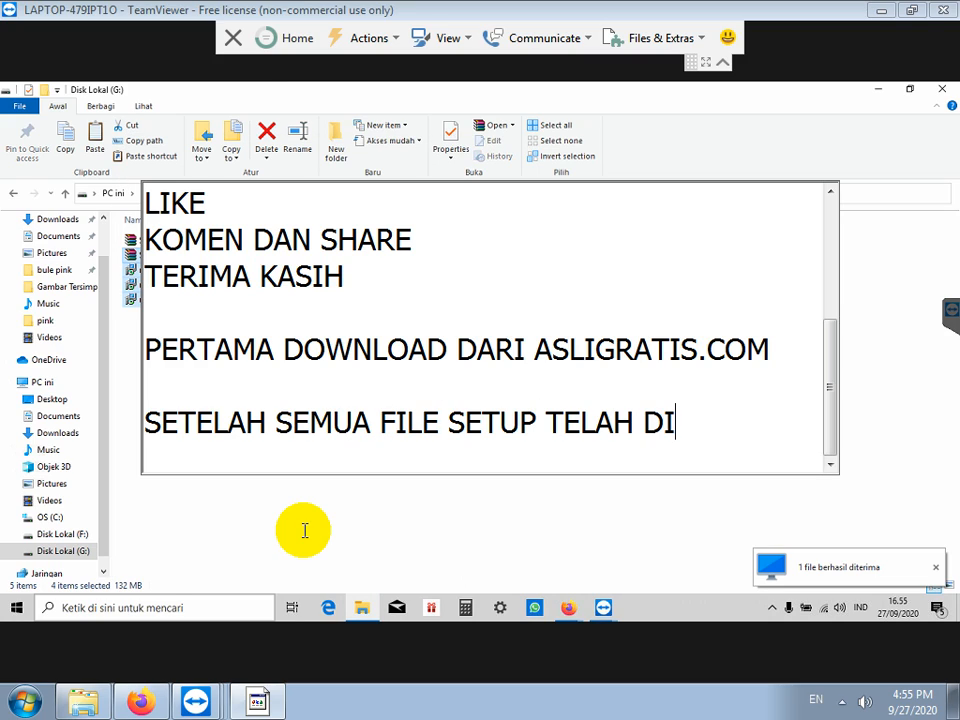
pyautogui.write('DOWNLOAD')
pyautogui.press('Return')
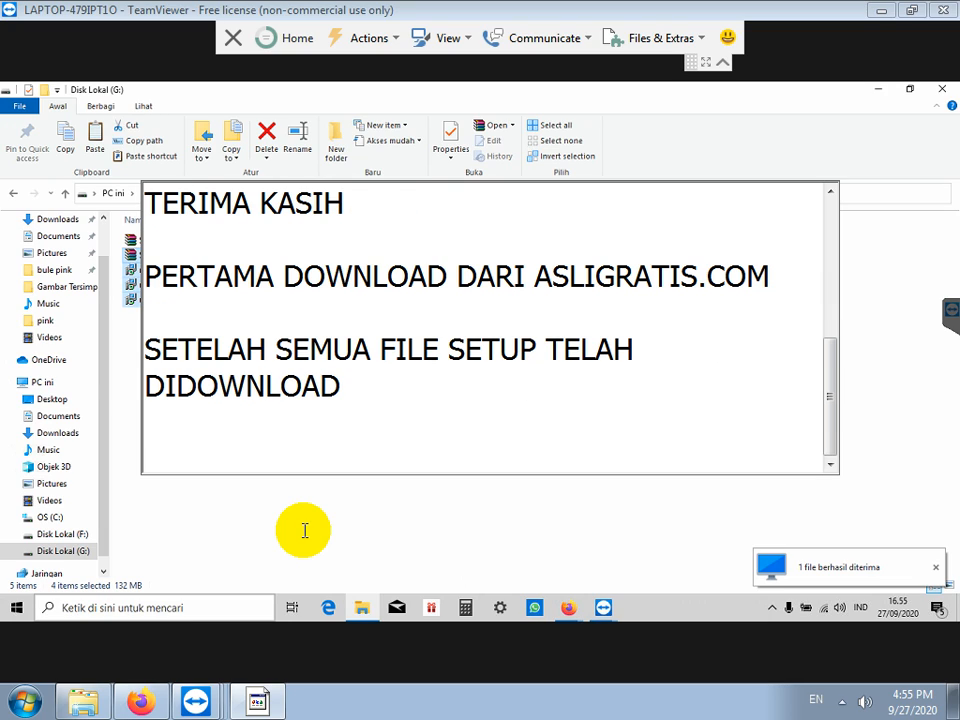
pyautogui.press('Return')
pyautogui.write('CEK WINDO')
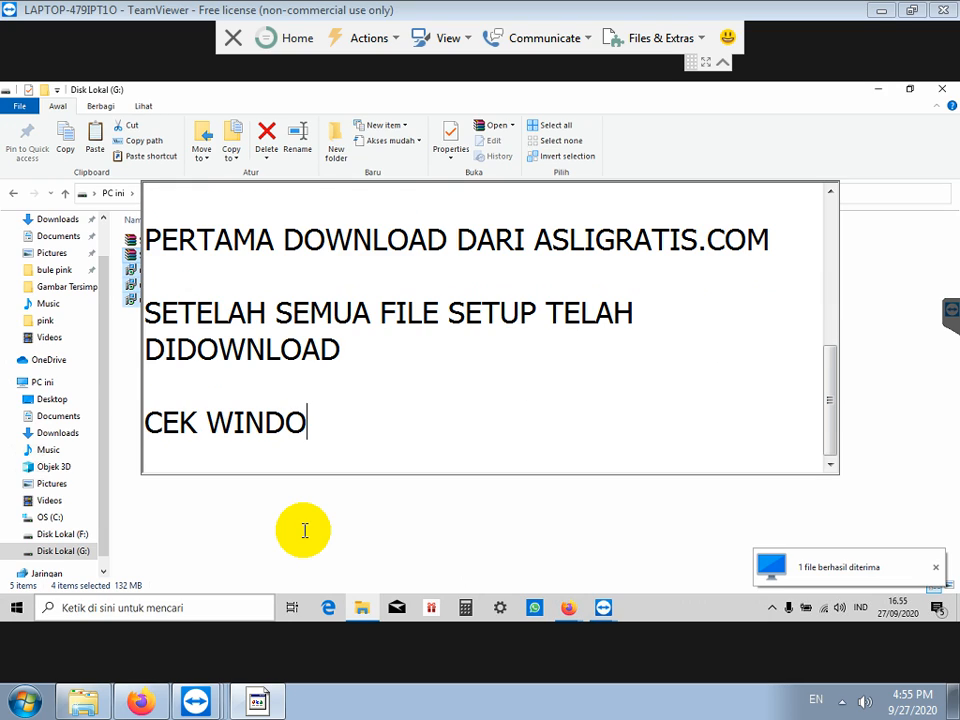
pyautogui.write('WSNYA')
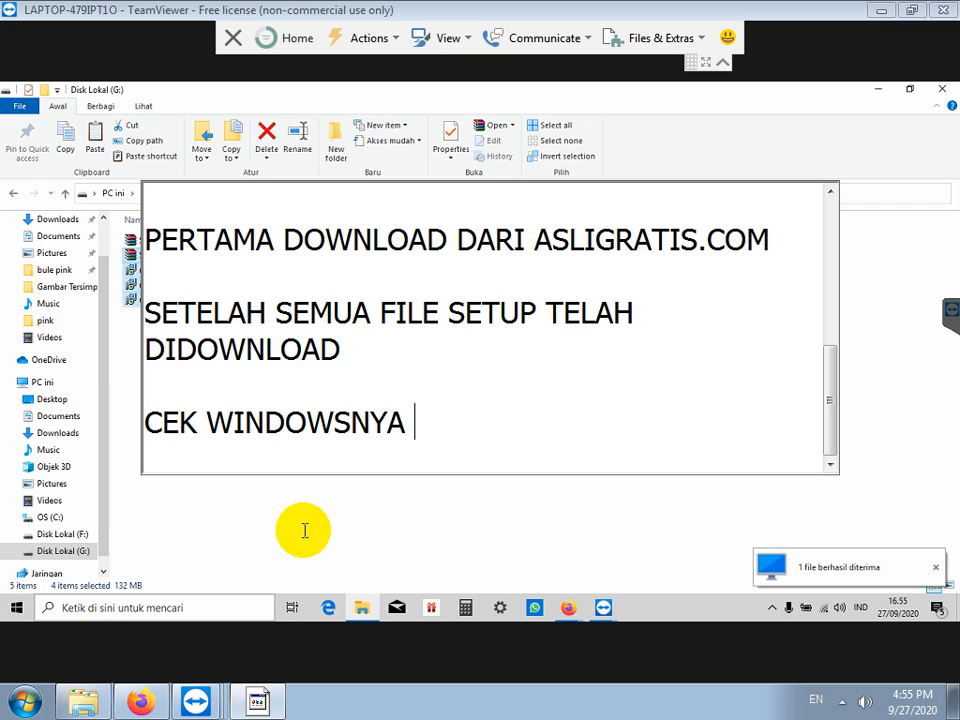
pyautogui.write(' 32 ATAU 64BIT')
pyautogui.press('Return')
pyautogui.press('Return')
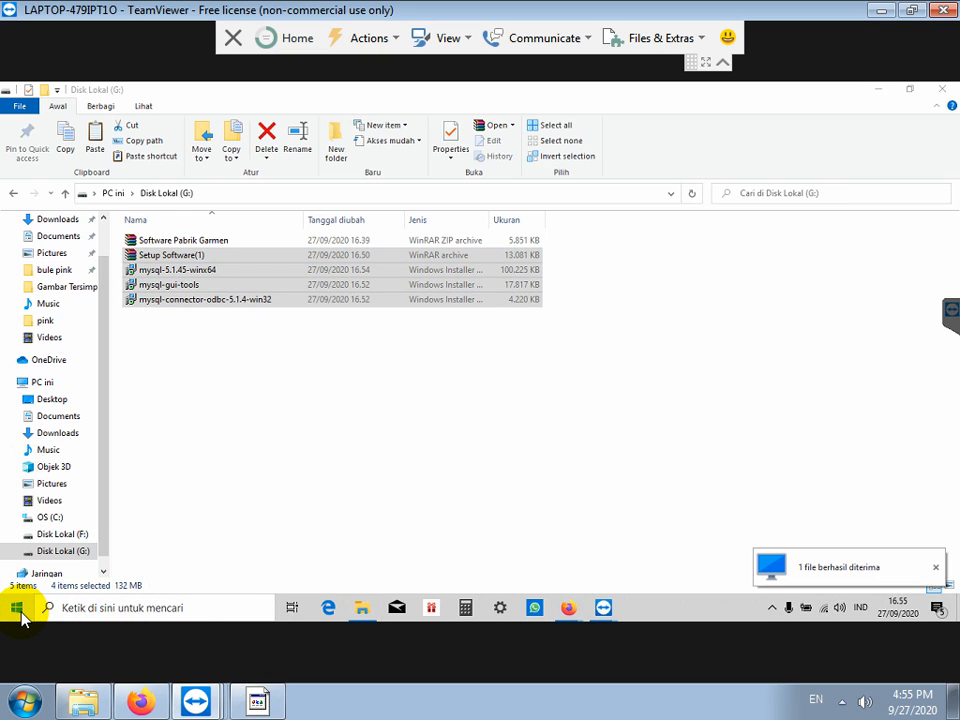
# Step: Check the System type on the Settings About page (64-bit), then close Settings
pyautogui.rightClick(21, 612)
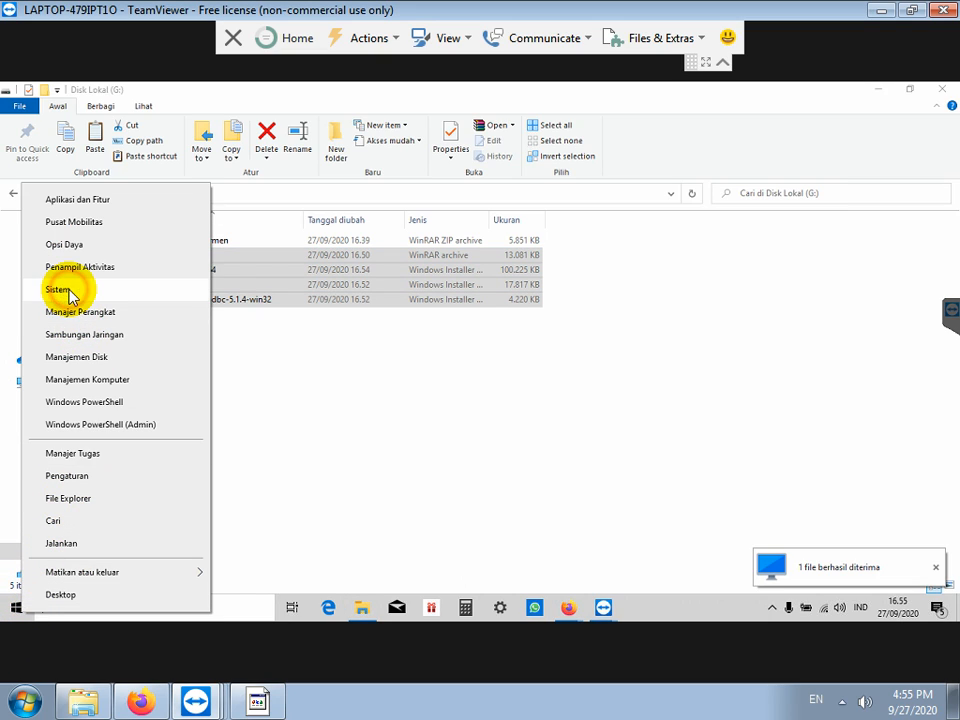
pyautogui.click(70, 297)
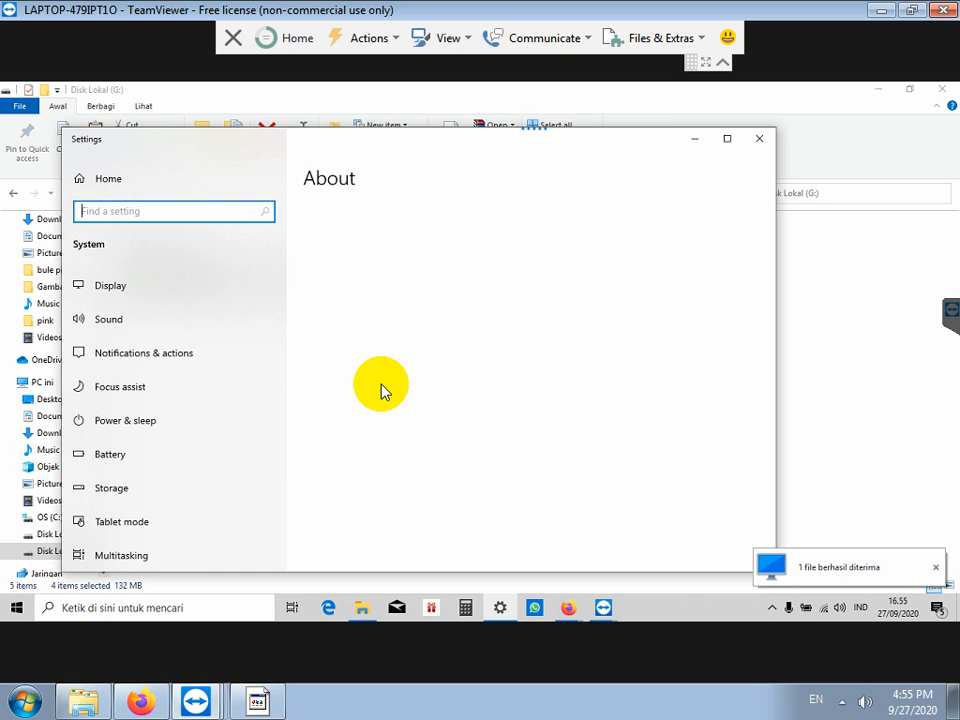
pyautogui.scroll(-1, 416, 416)
pyautogui.scroll(-3, 420, 418)
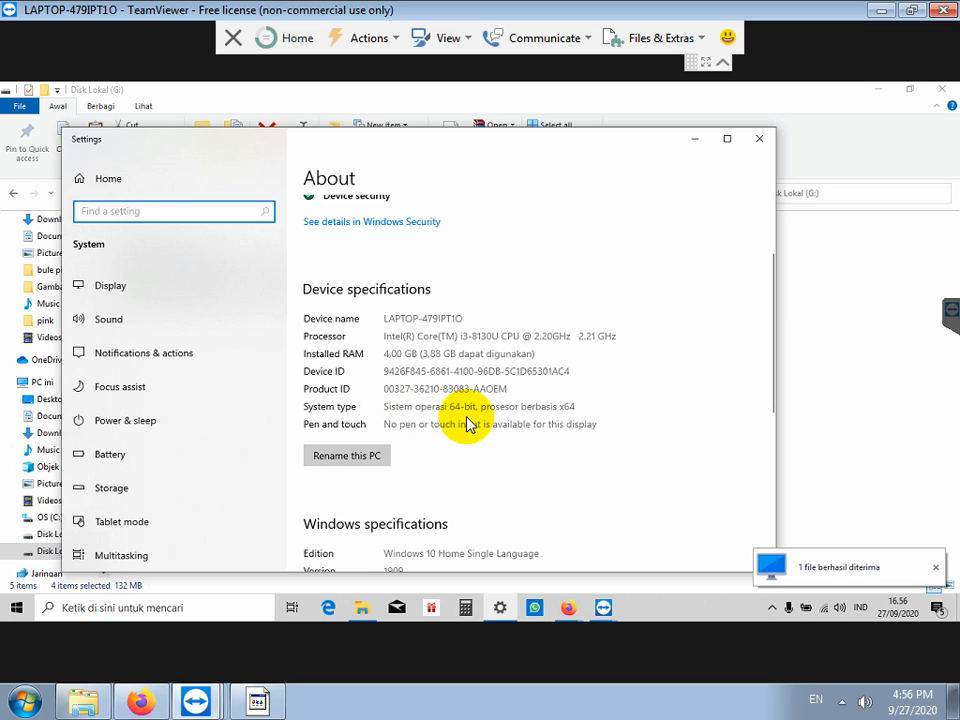
pyautogui.click(759, 139)
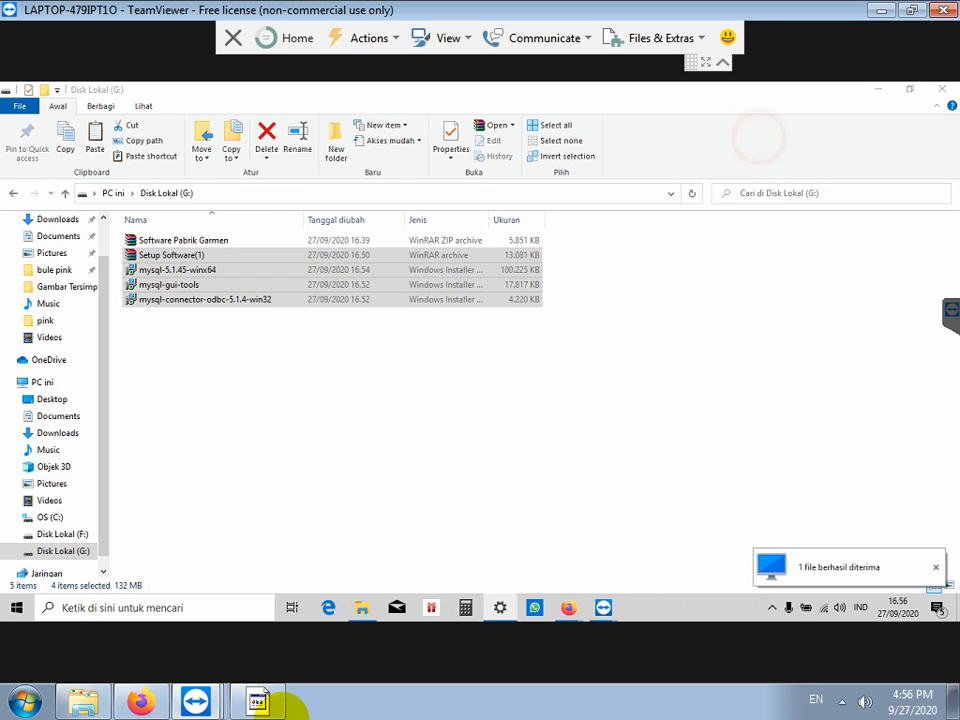
# Step: Add the Notepad line 'KARENA WINDOWSNYA 64 BIT, MAKA INSTALL MYSQL SERVER 64BIT JUGA'
pyautogui.click(259, 703)
pyautogui.write('KAERN')
pyautogui.press('BackSpace')
pyautogui.press('BackSpace')
pyautogui.press('BackSpace')
pyautogui.write('RENA ')
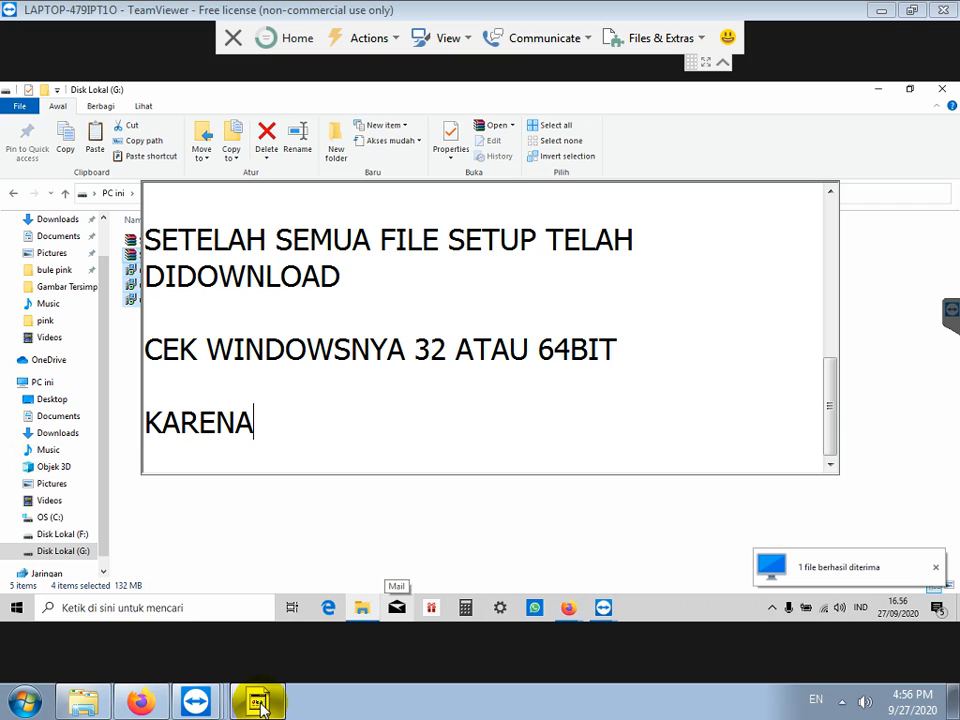
pyautogui.write('WINDOWSNYA ')
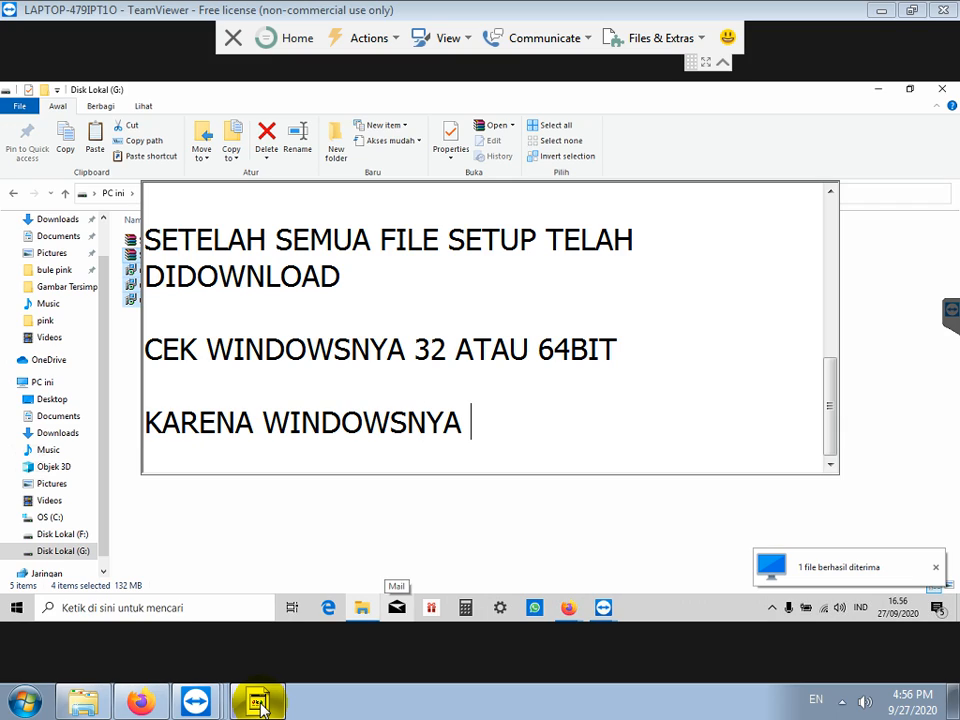
pyautogui.write('64 BIT, MAK')
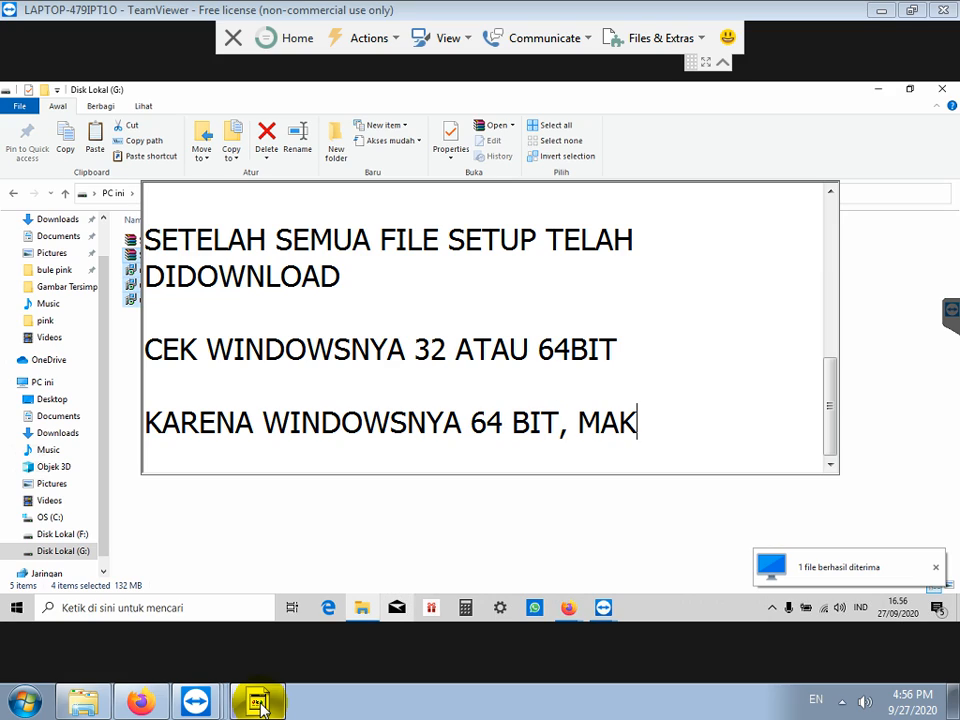
pyautogui.write('A INSTALL MYSQ')
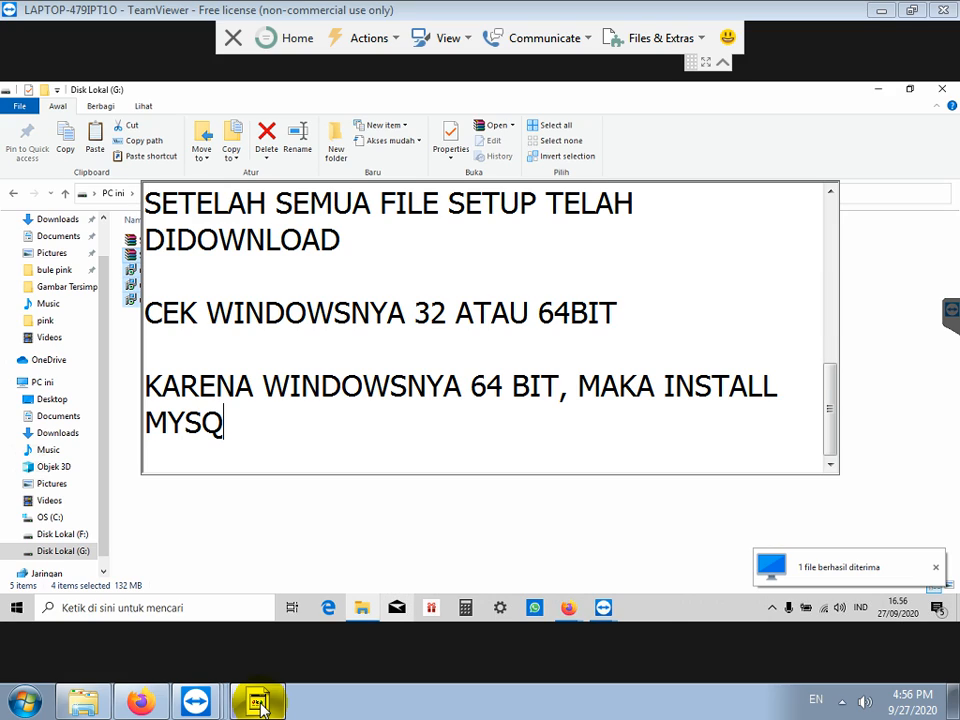
pyautogui.write('L SERVER 64BIT JUGA')
# Step: Run mysql-5.1.45-winx64 from drive G: and begin a Typical MySQL Server 5.1 installation
pyautogui.press('Return')
pyautogui.press('Return')
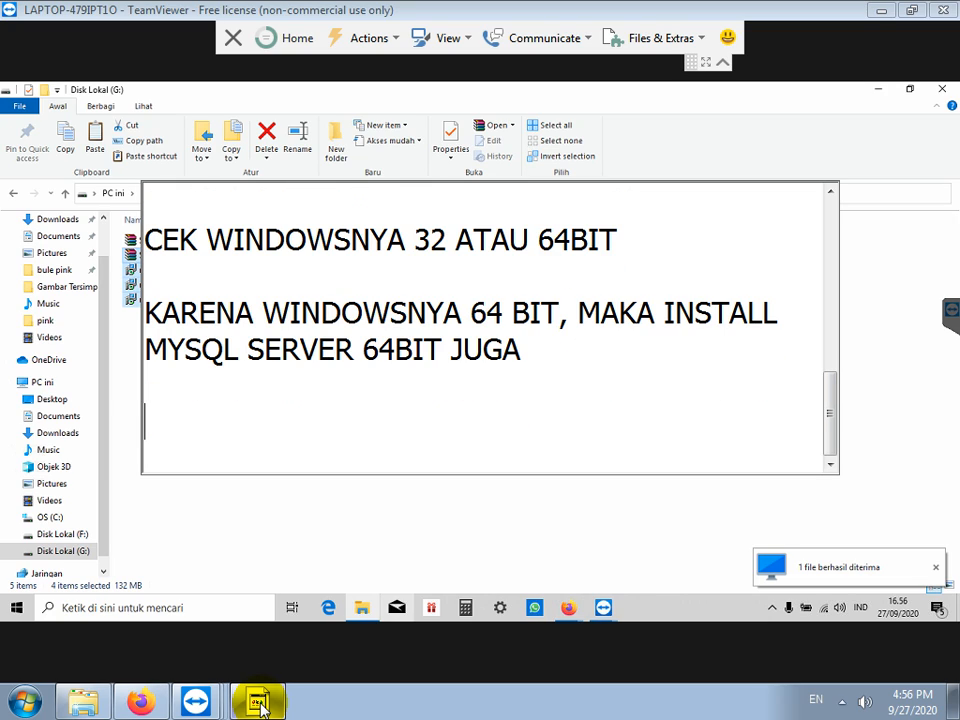
pyautogui.click(157, 509)
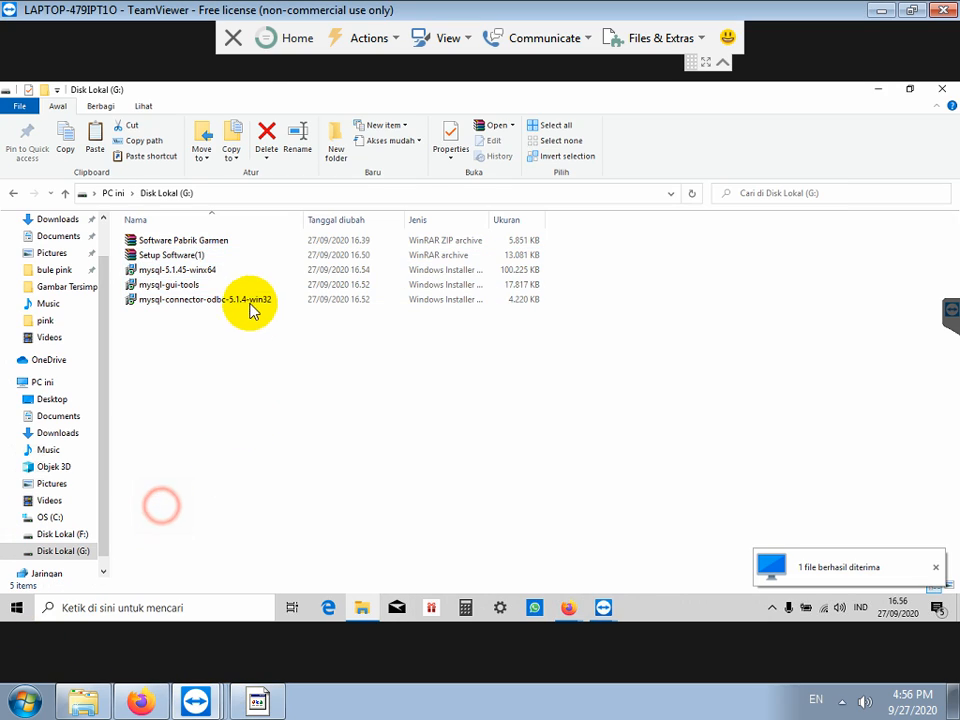
pyautogui.doubleClick(205, 271)
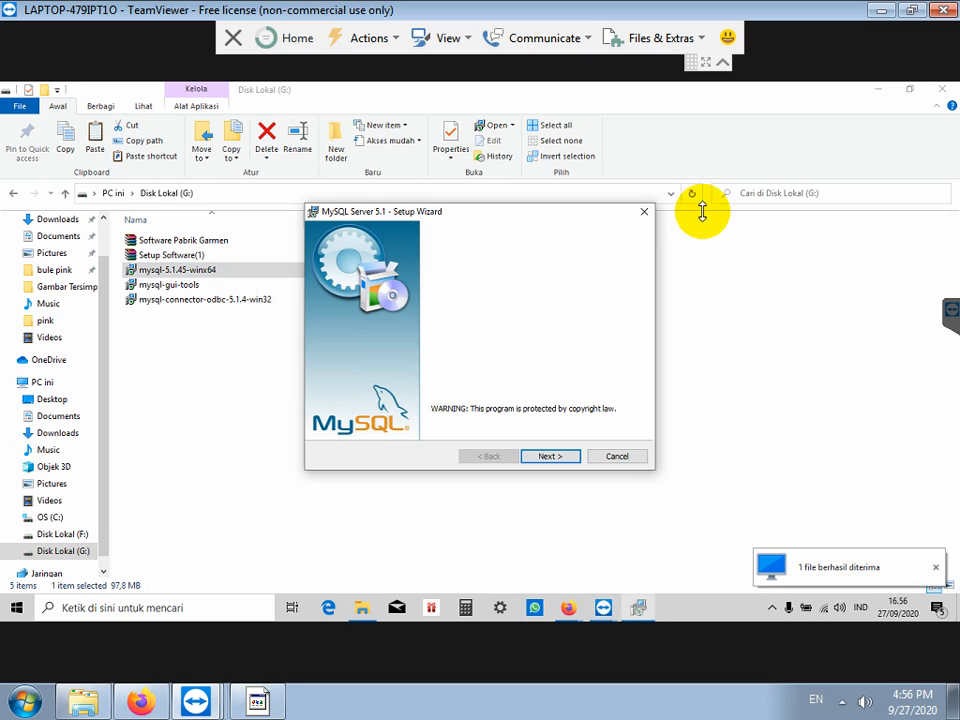
pyautogui.click(543, 458)
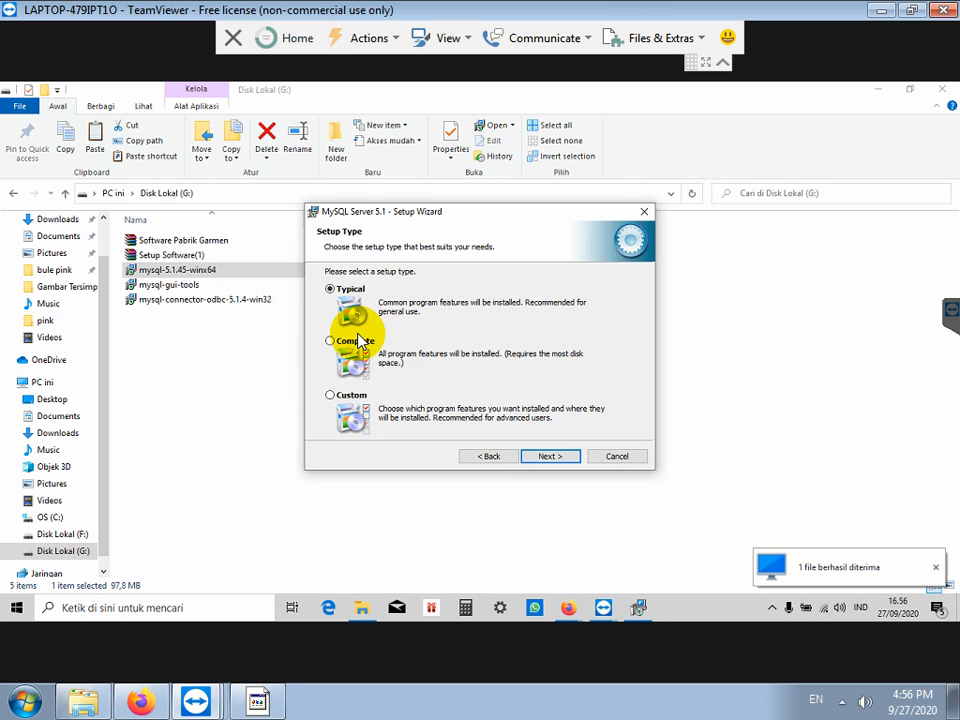
pyautogui.click(548, 457)
pyautogui.click(548, 457)
# Step: Transfer the local zkemkeeper folder to the remote G:\ drive through TeamViewer file transfer
pyautogui.click(625, 38)
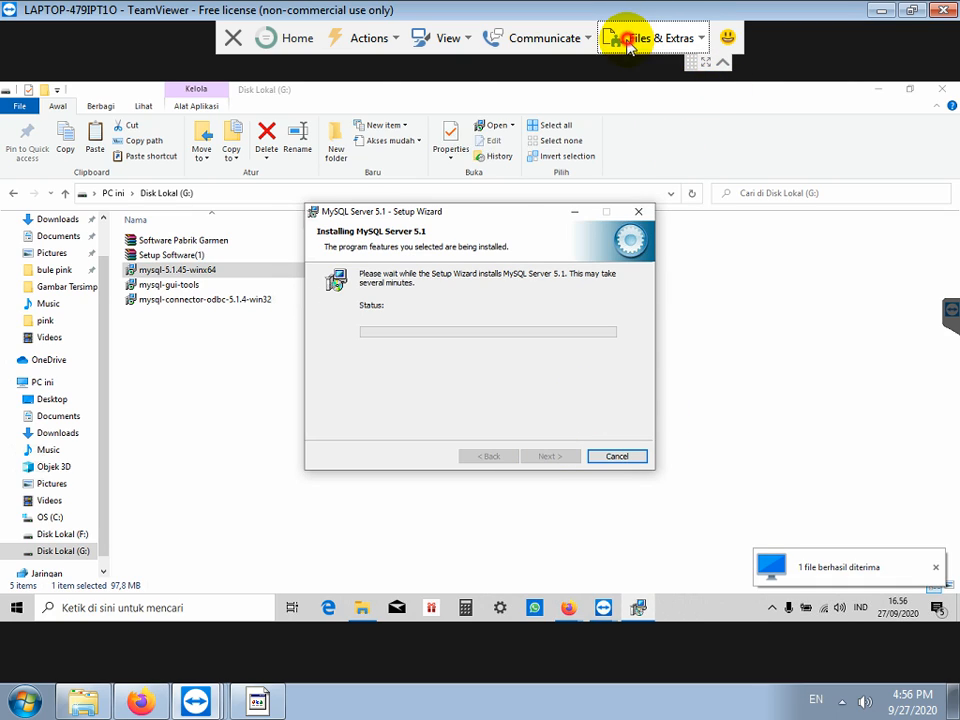
pyautogui.click(633, 101)
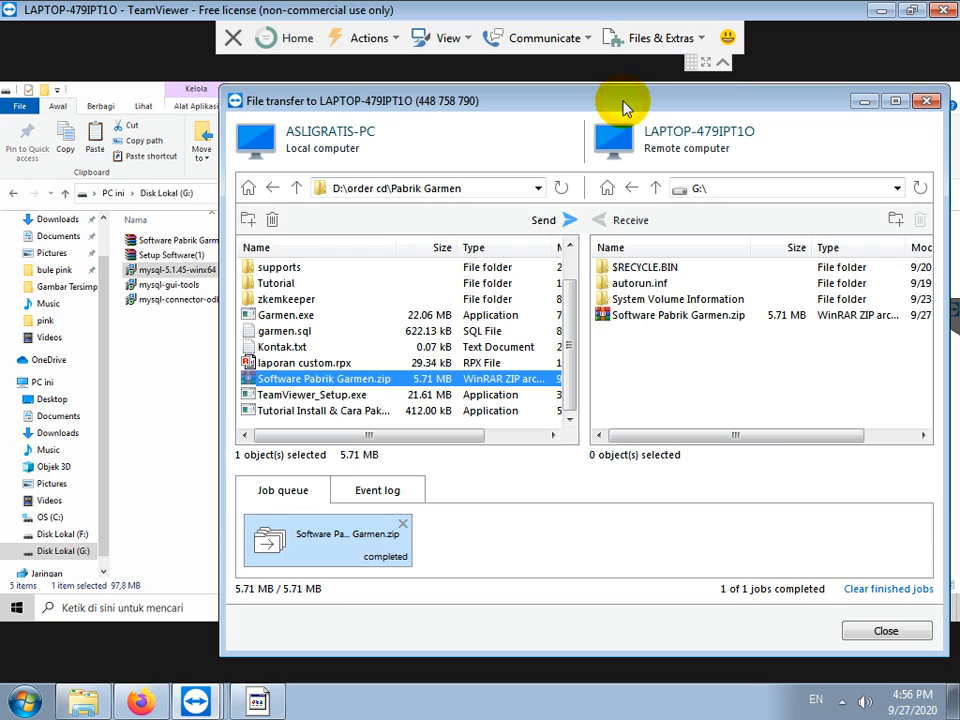
pyautogui.click(285, 300)
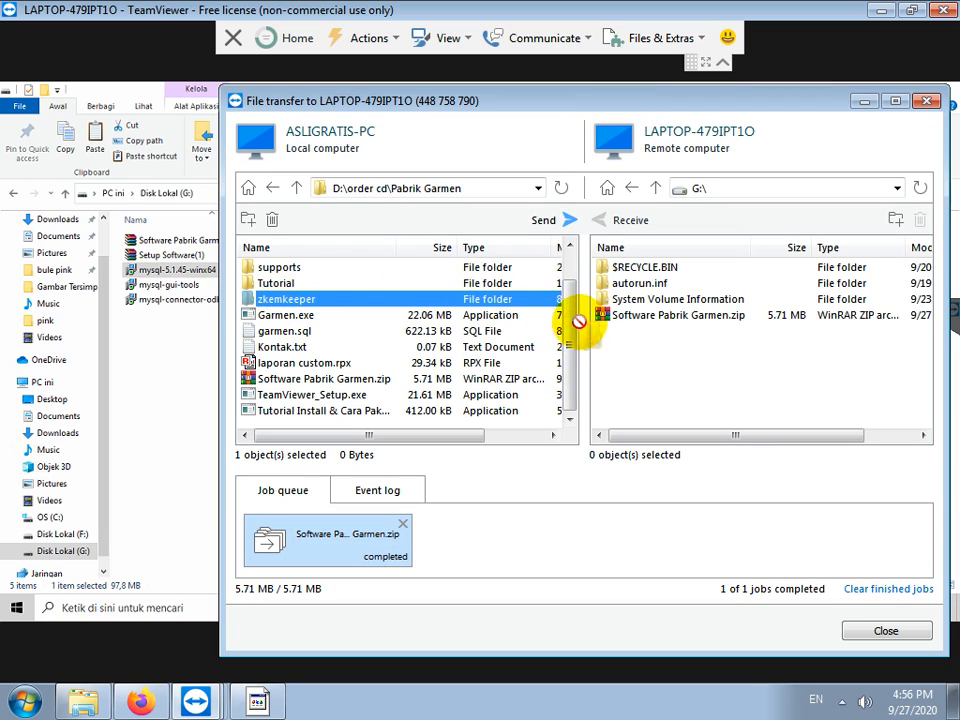
pyautogui.moveTo(643, 355); pyautogui.dragTo(643, 355)
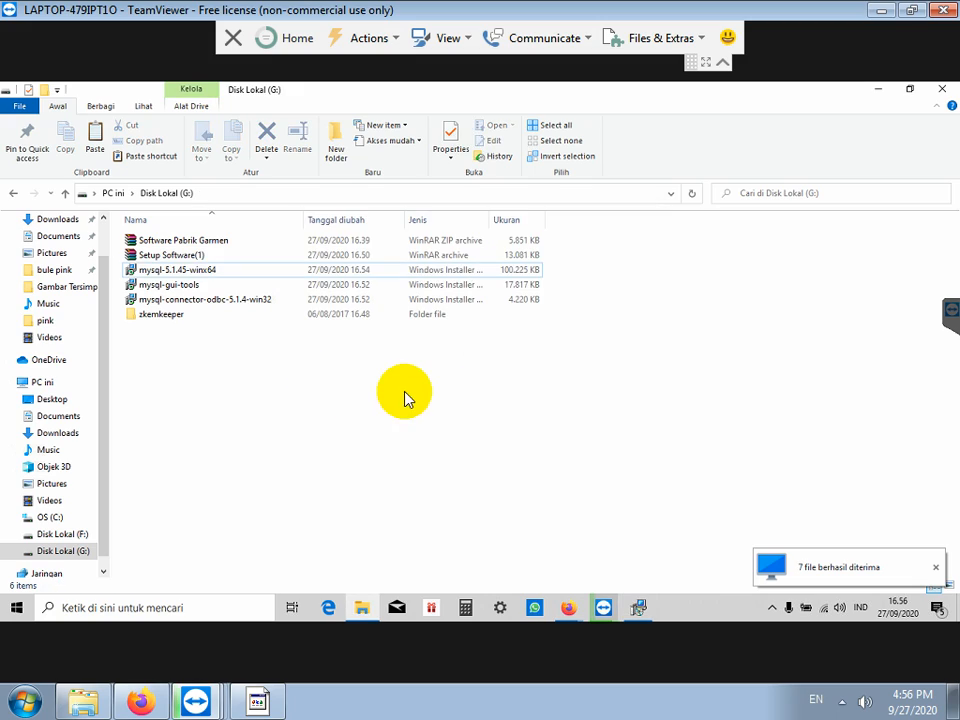
pyautogui.click(639, 606)
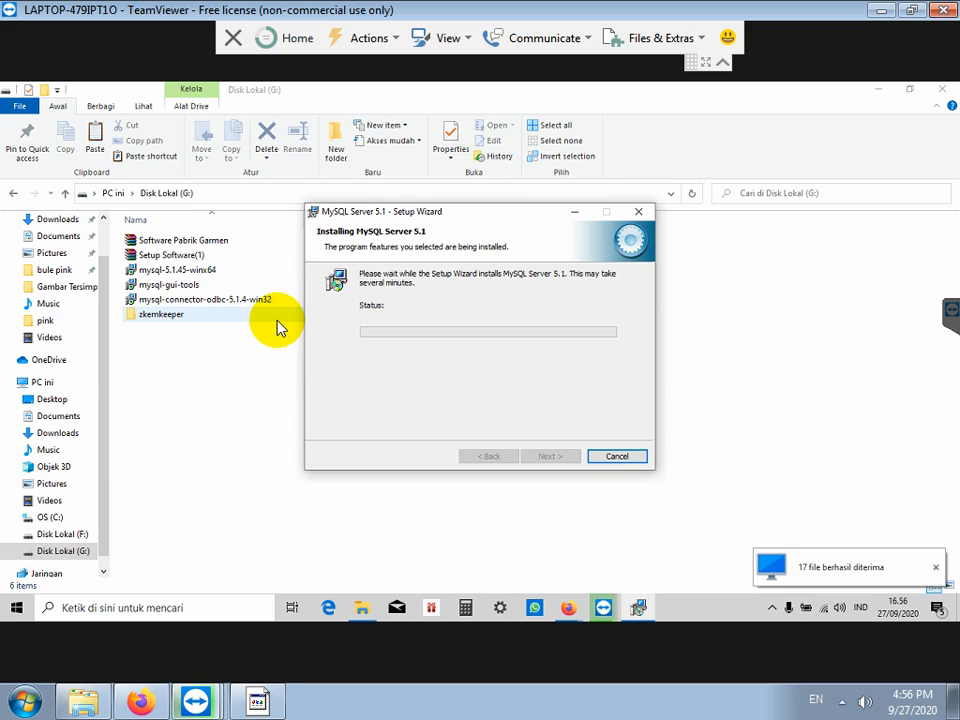
# Step: Extract the Setup Software(1) archive to its default destination folder
pyautogui.click(177, 258)
pyautogui.rightClick(177, 260)
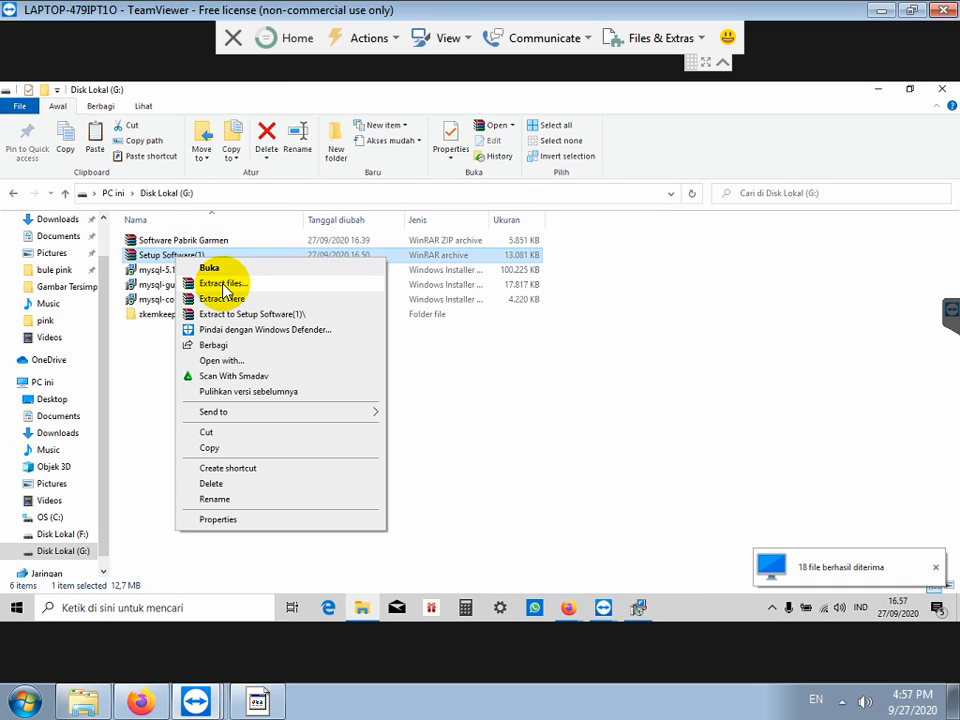
pyautogui.click(222, 285)
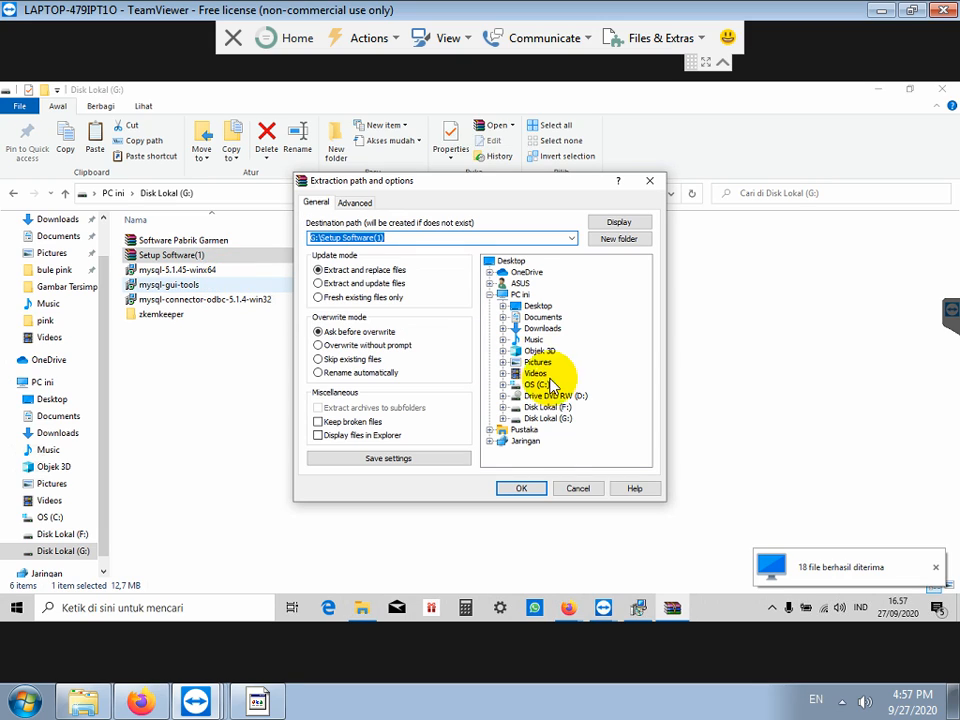
pyautogui.click(524, 489)
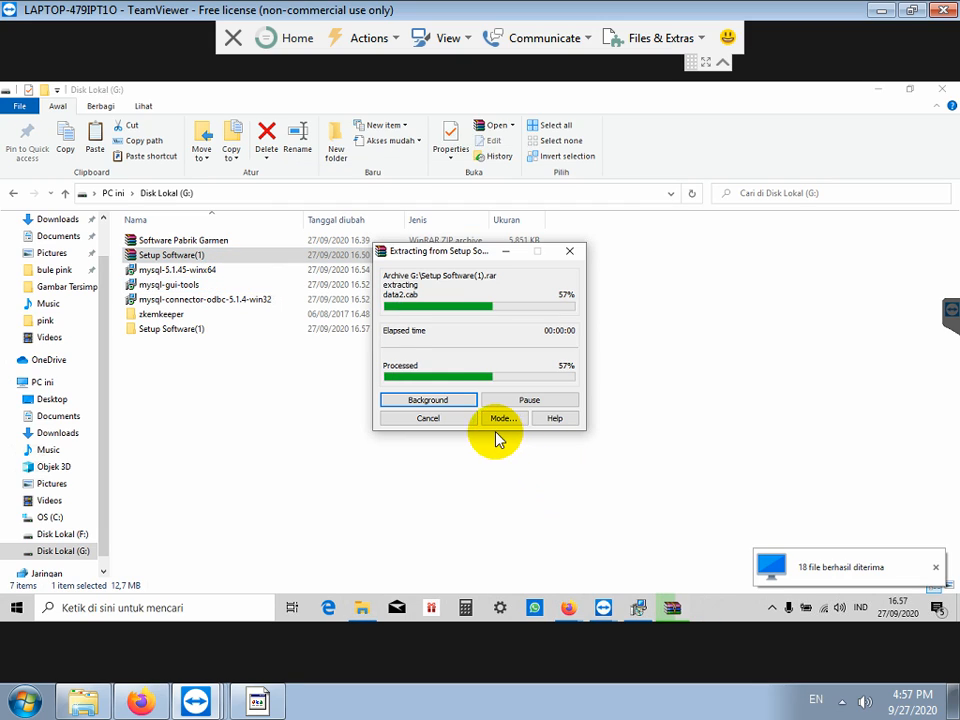
# Step: Extract Software Pabrik Garmen directly into drive G:, replacing all existing files
pyautogui.click(205, 242)
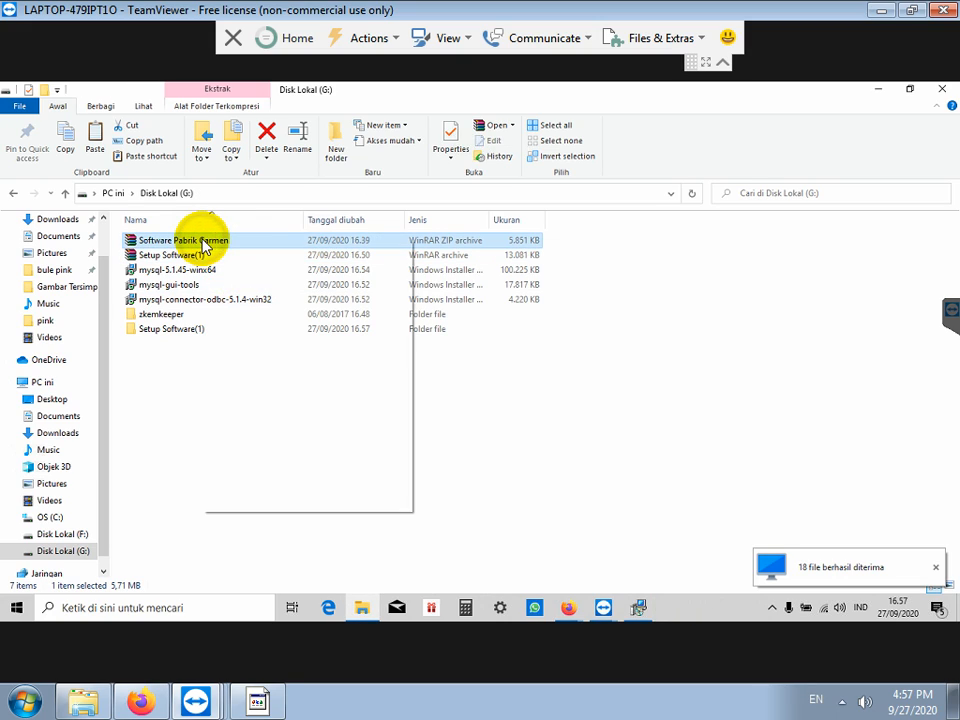
pyautogui.rightClick(204, 241)
pyautogui.click(250, 280)
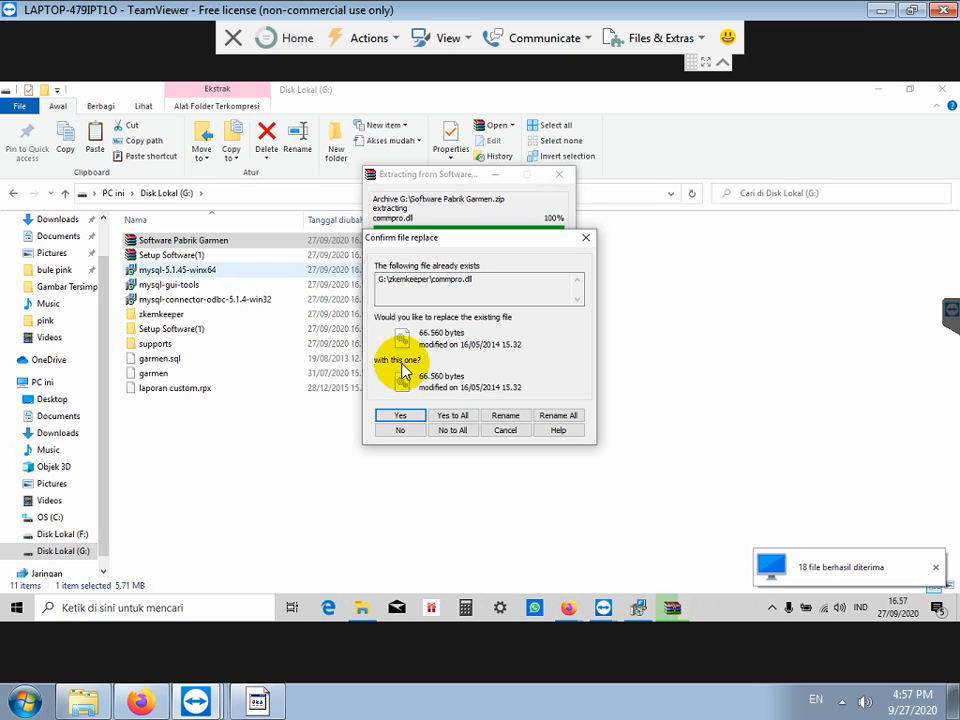
pyautogui.click(460, 418)
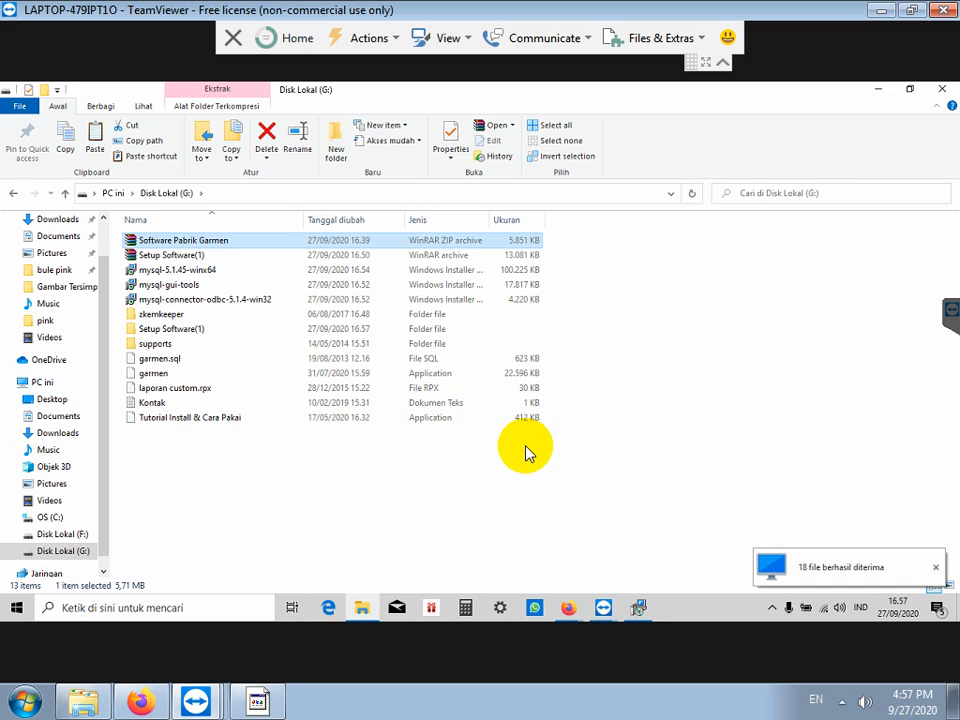
pyautogui.click(638, 607)
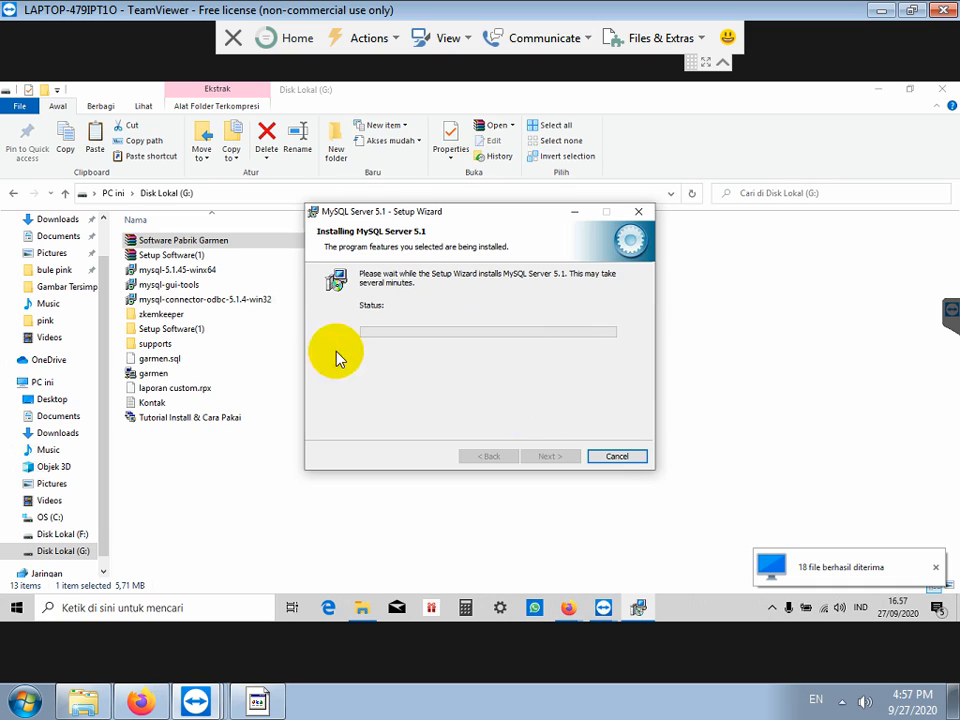
# Step: Install MySQL Tools for 5.0 from mysql-gui-tools with license accepted and default folder and setup type
pyautogui.click(165, 289)
pyautogui.doubleClick(188, 284)
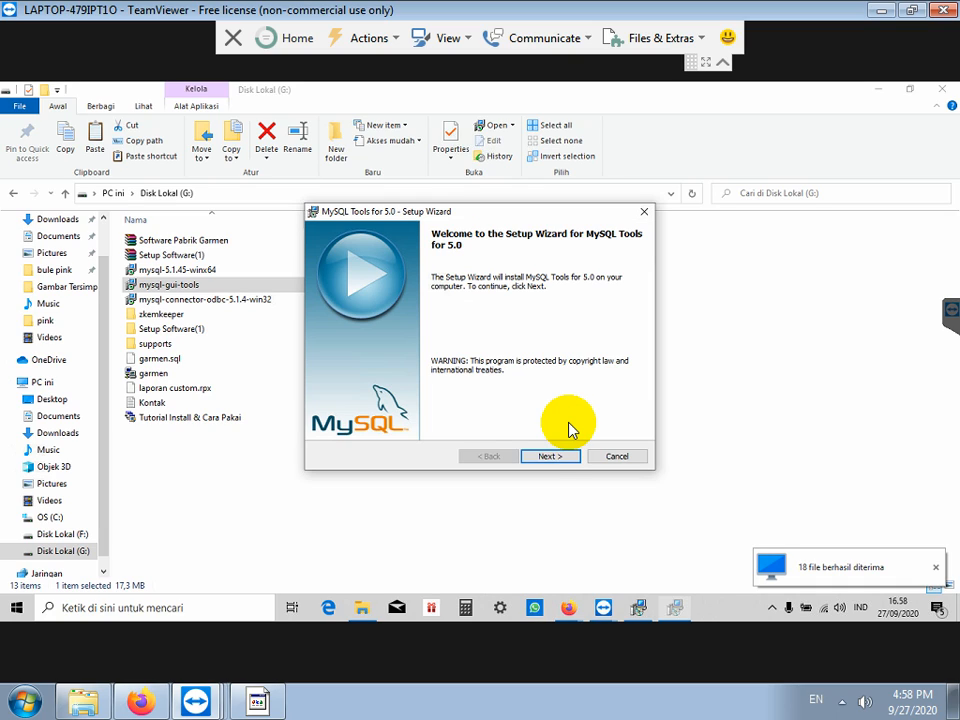
pyautogui.click(551, 458)
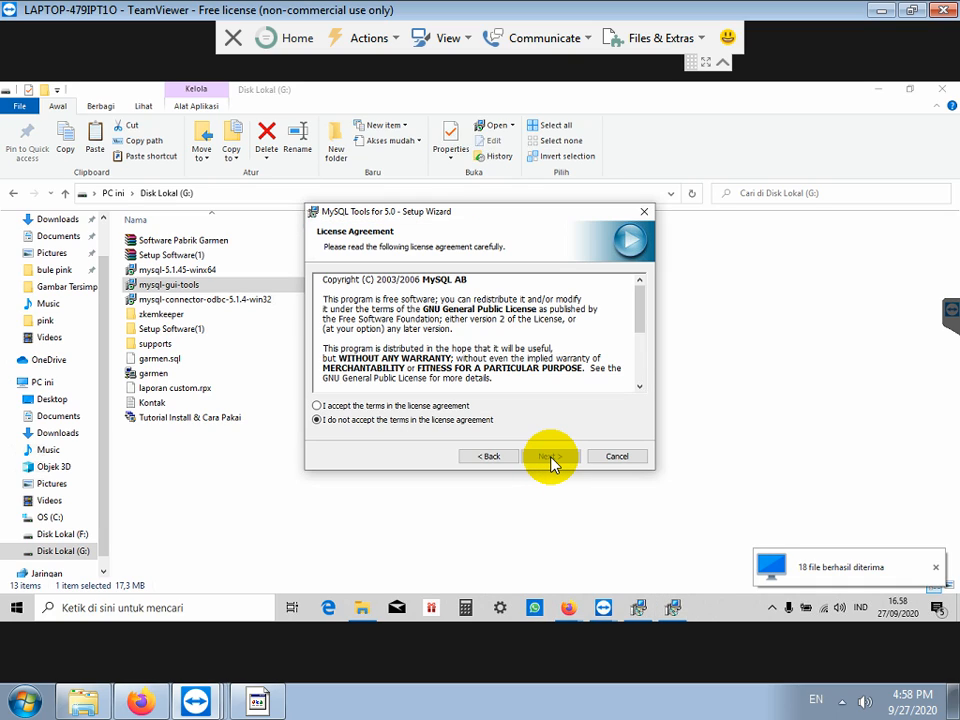
pyautogui.click(485, 405)
pyautogui.click(545, 456)
pyautogui.click(545, 456)
pyautogui.click(546, 458)
pyautogui.click(546, 456)
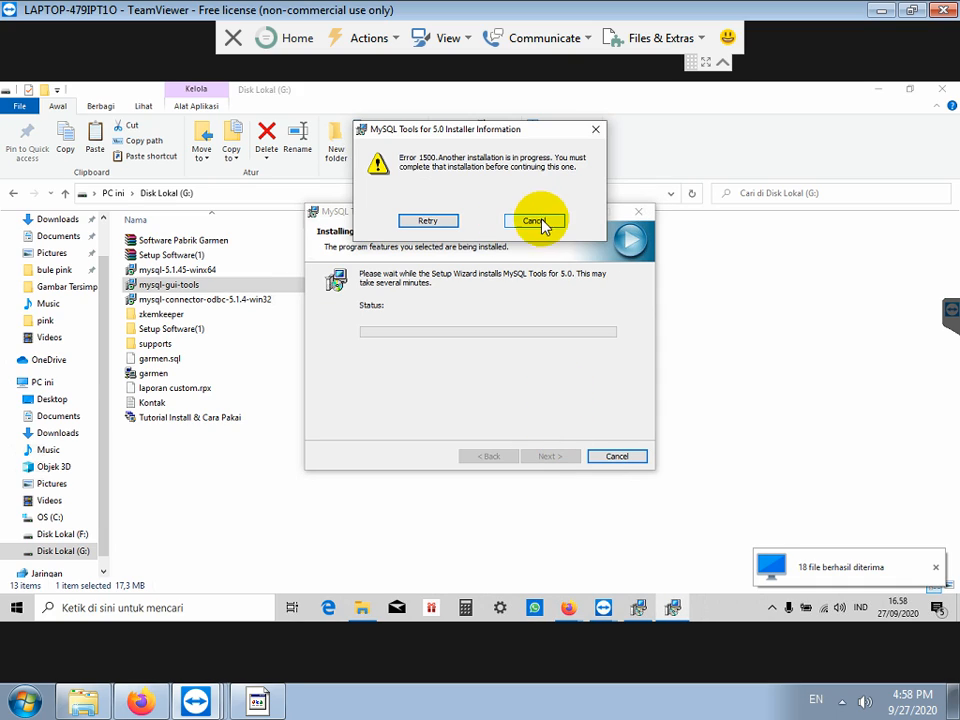
# Step: Switch between the MySQL Tools Error 1500 prompt and the MySQL Server installer window
pyautogui.click(643, 608)
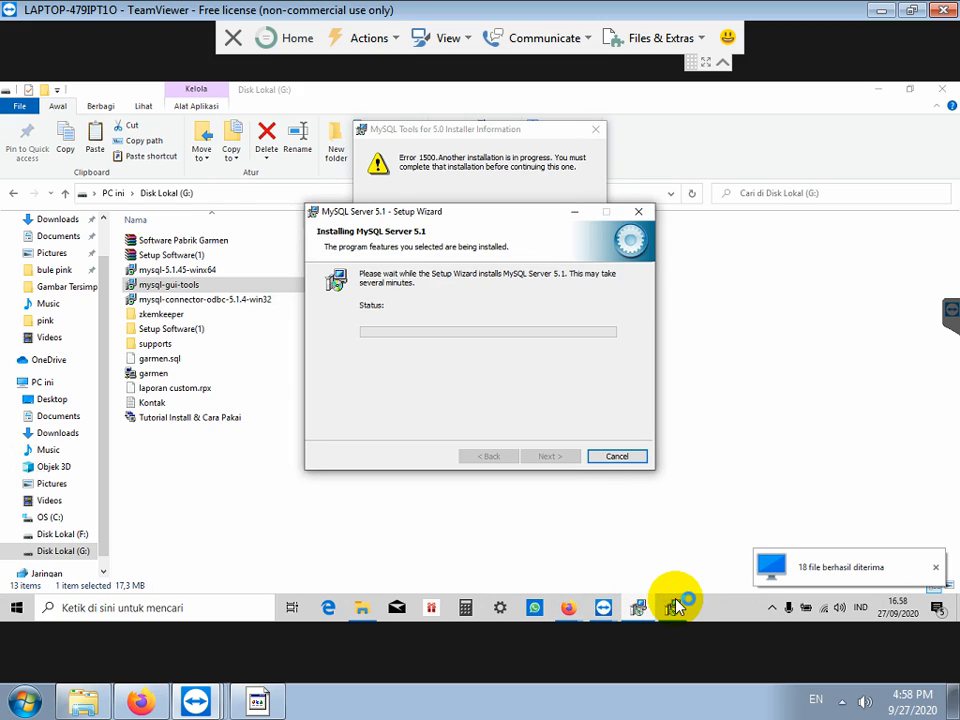
pyautogui.click(650, 607)
pyautogui.click(655, 608)
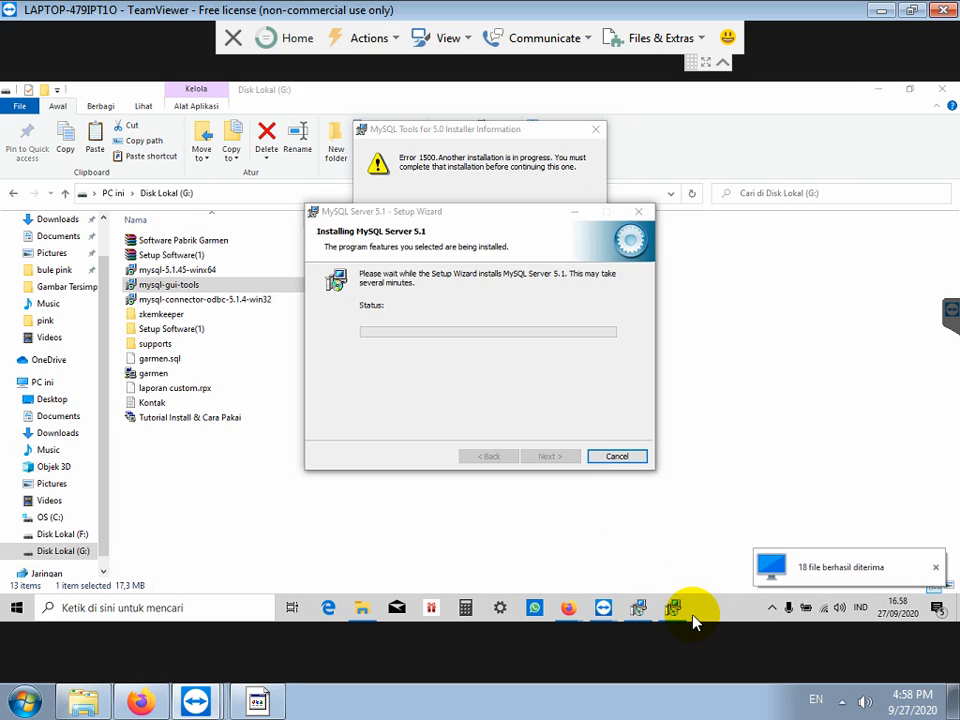
pyautogui.click(486, 222)
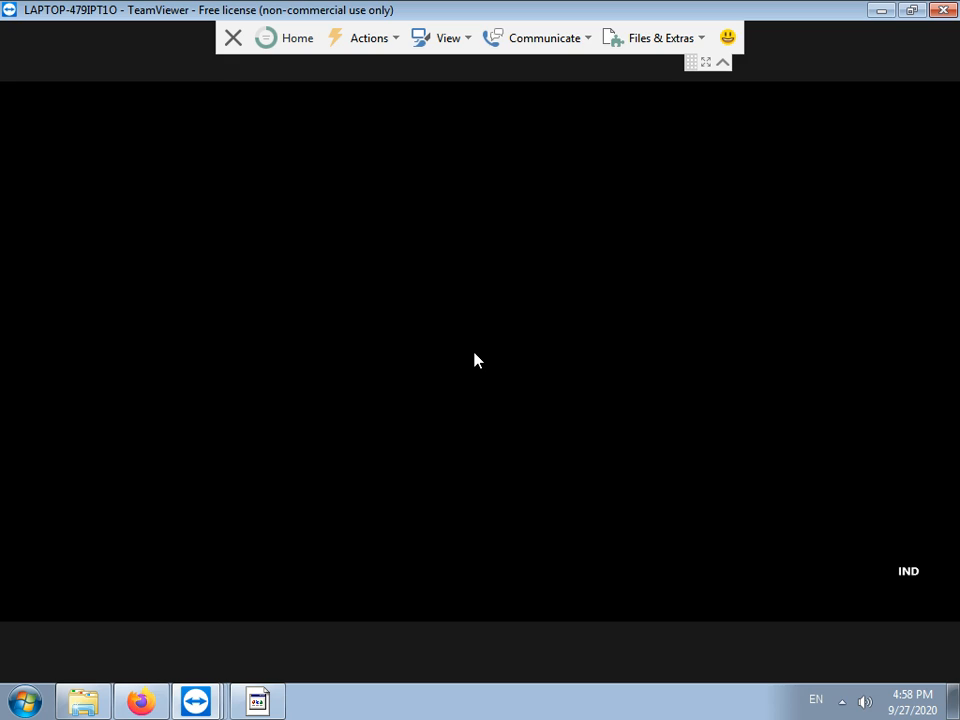
# Step: Allow MySQL Server 5.1.45 to make changes by answering Ya on the UAC prompt
pyautogui.click(426, 441)
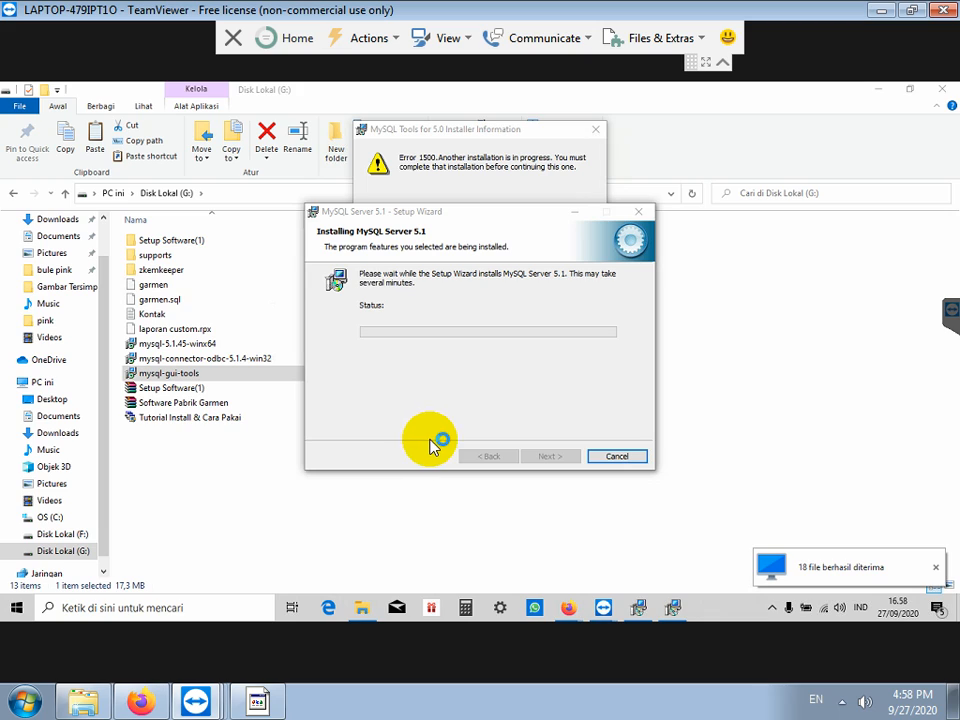
# Step: Skip the MySQL Enterprise pages, untick Register the MySQL Server now, and finish setup
pyautogui.click(558, 457)
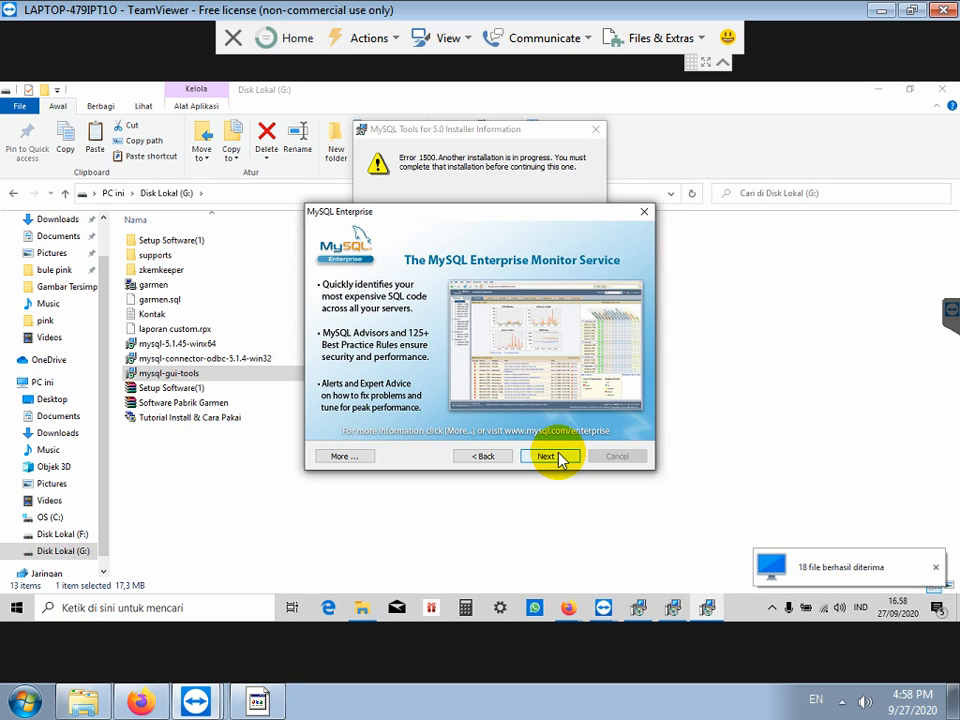
pyautogui.click(558, 457)
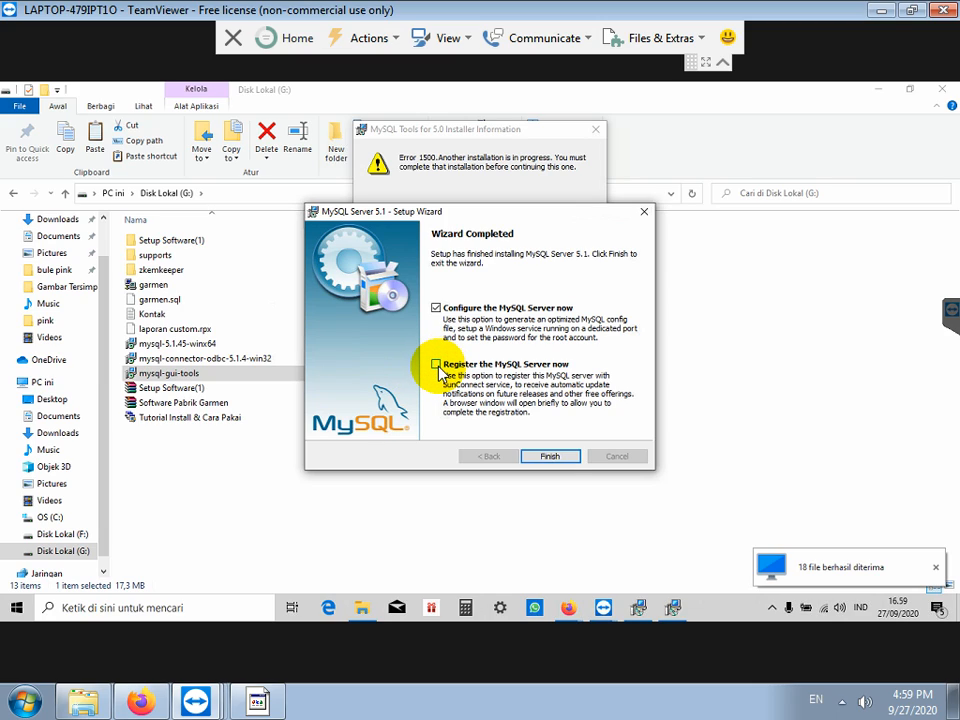
pyautogui.click(436, 364)
pyautogui.click(550, 460)
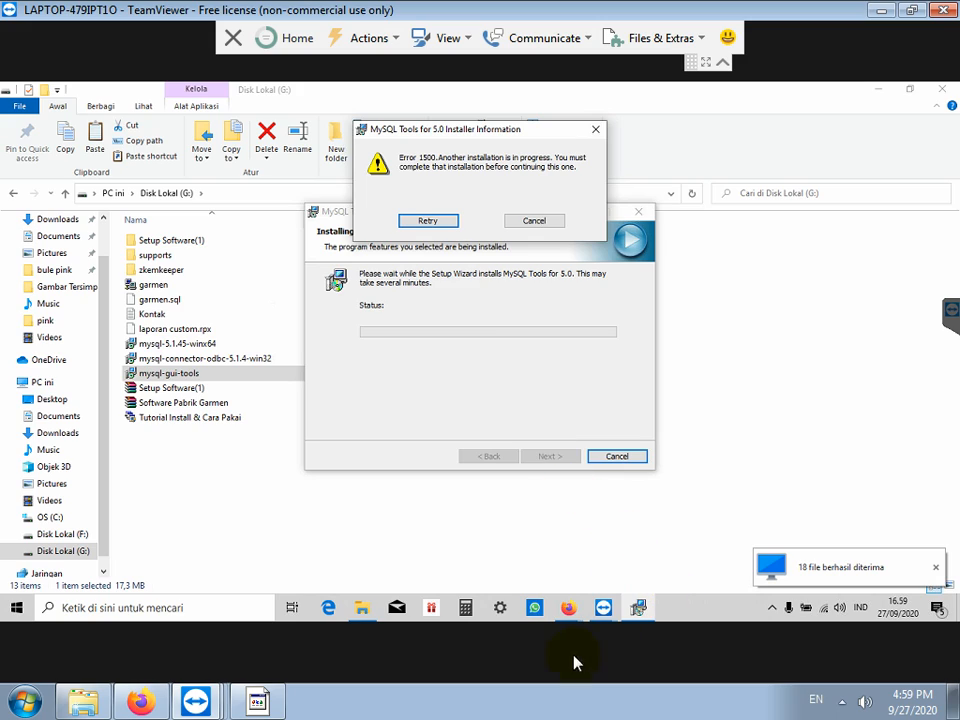
# Step: Add the line 'SELANJUTNYA LAKUKAN KONFIGURASI MYSQL SERVER NYA' to the Notepad note
pyautogui.click(257, 702)
pyautogui.write('SE')
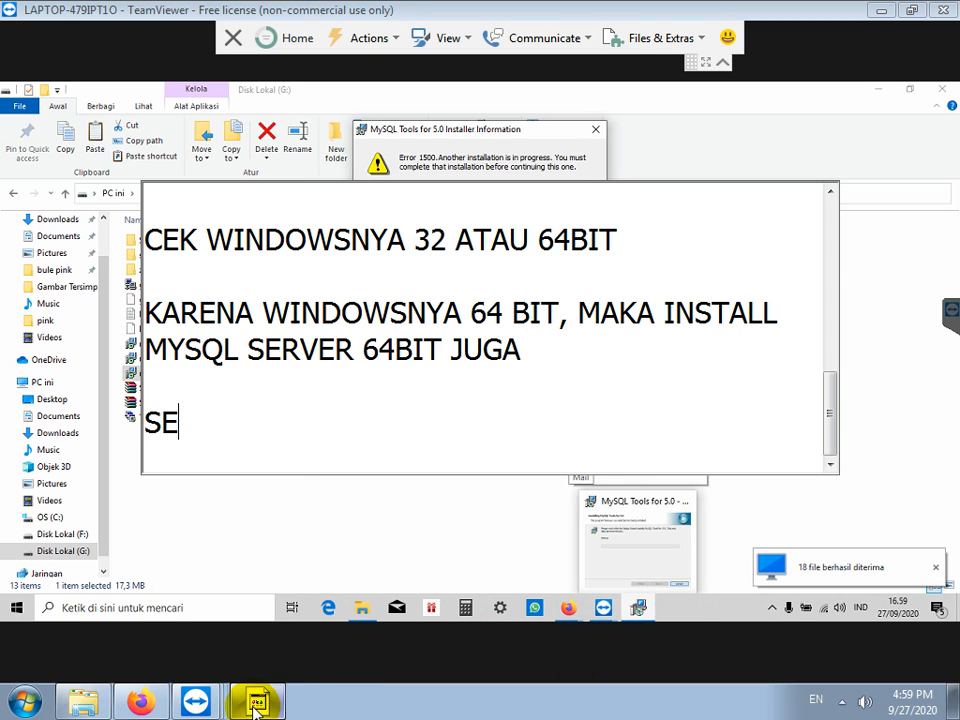
pyautogui.write('LANJUTNYA LAKUKA')
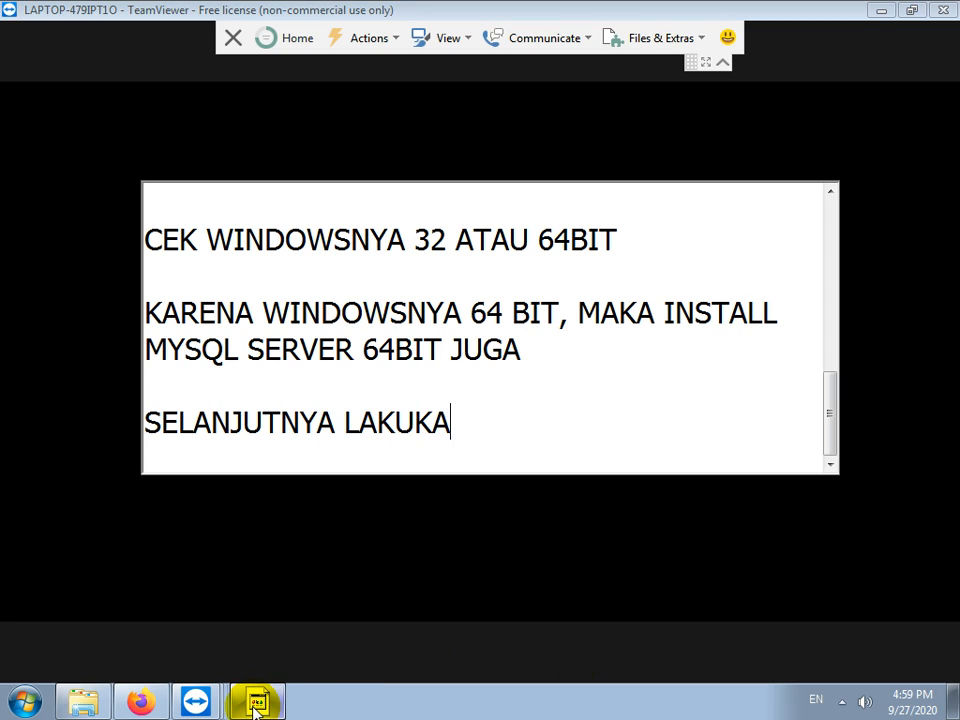
pyautogui.write('N KONFIGU')
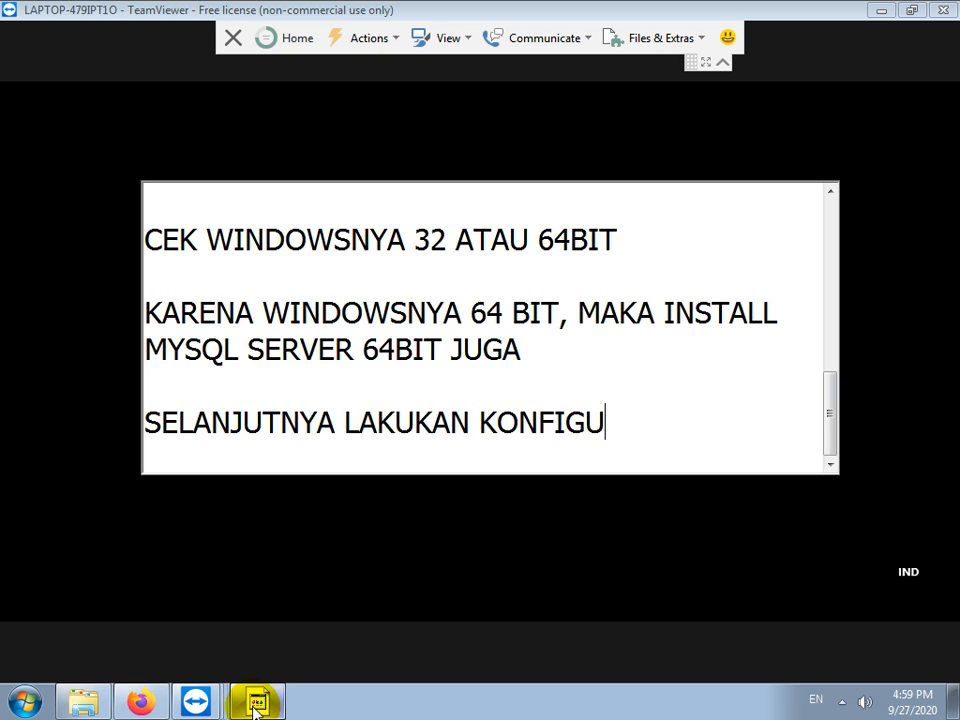
pyautogui.write('RASI MYSQL SERVER NYA')
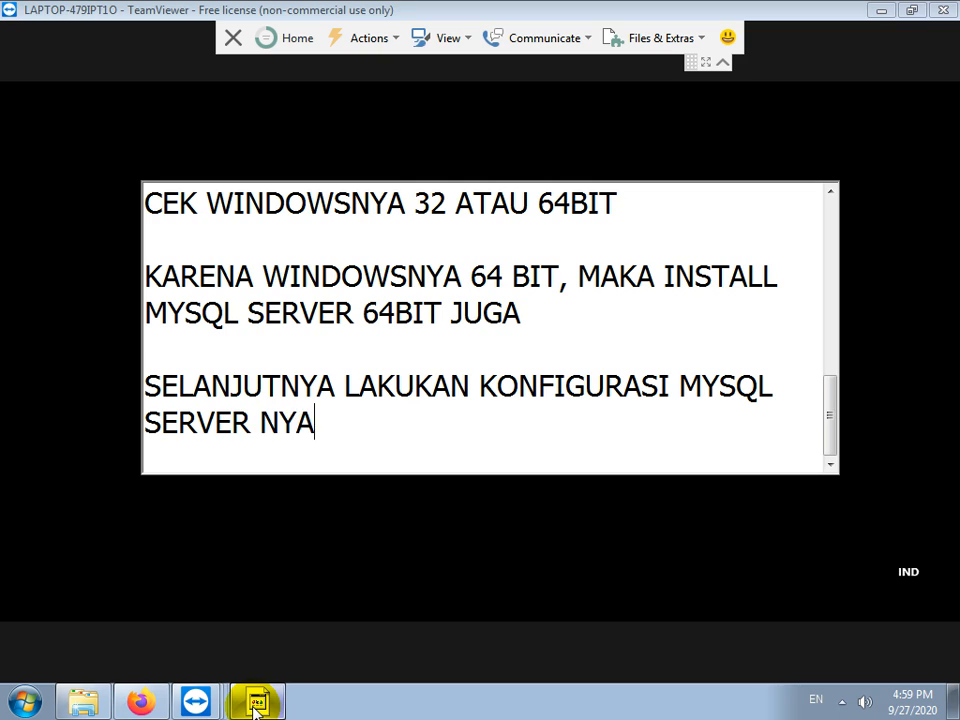
pyautogui.press('Return')
pyautogui.press('Return')
# Step: Approve the configuration tool and choose Detailed configuration, Developer Machine and Multifunctional Database
pyautogui.click(422, 528)
pyautogui.click(432, 446)
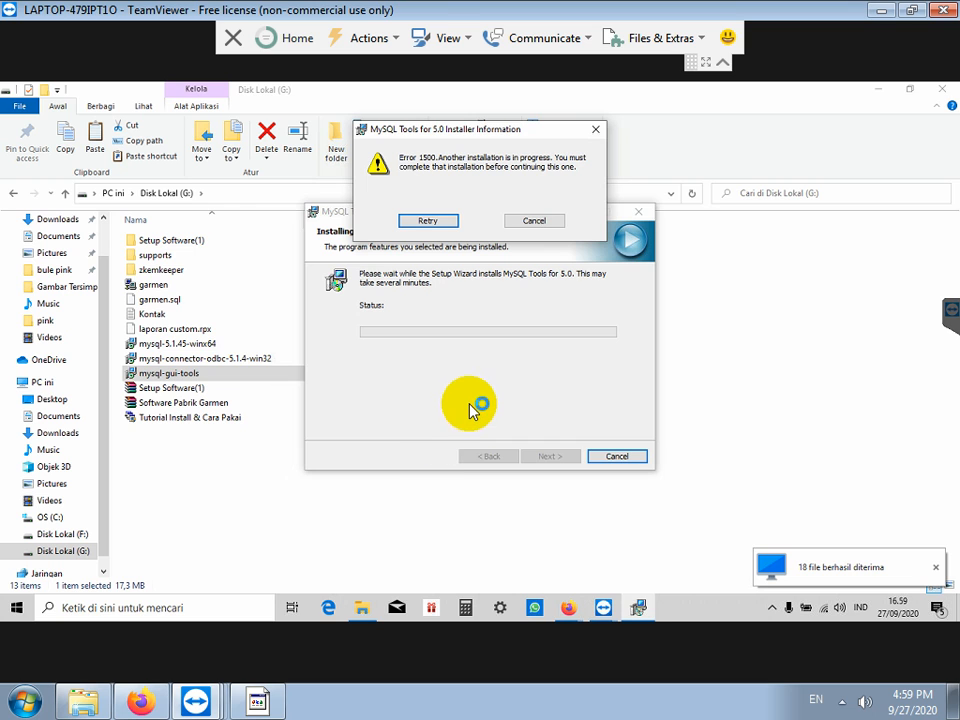
pyautogui.click(547, 456)
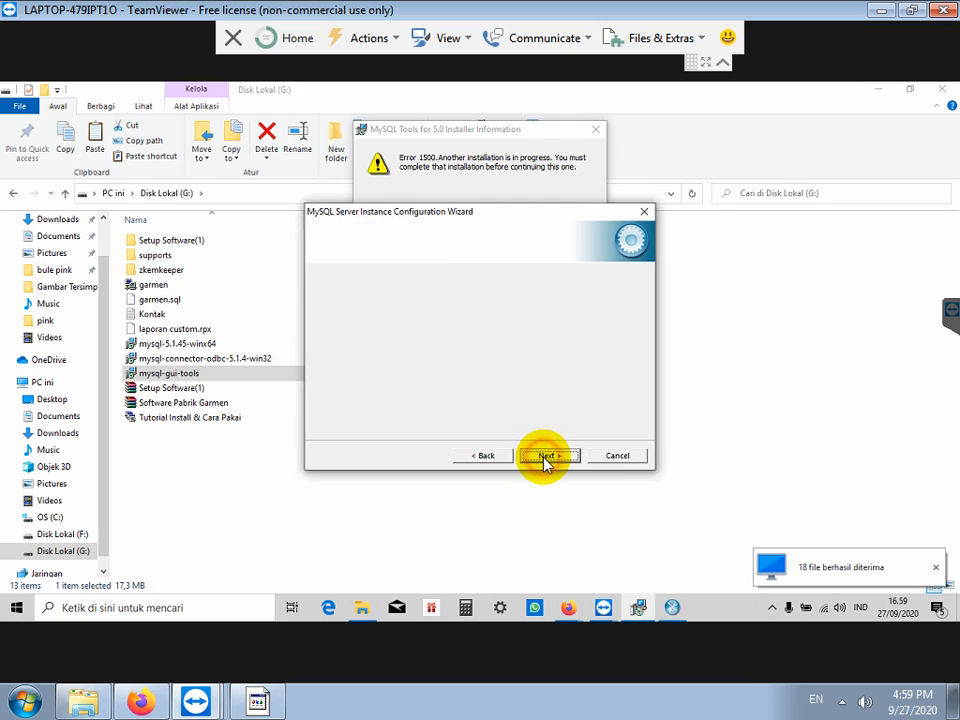
pyautogui.click(547, 456)
pyautogui.click(547, 456)
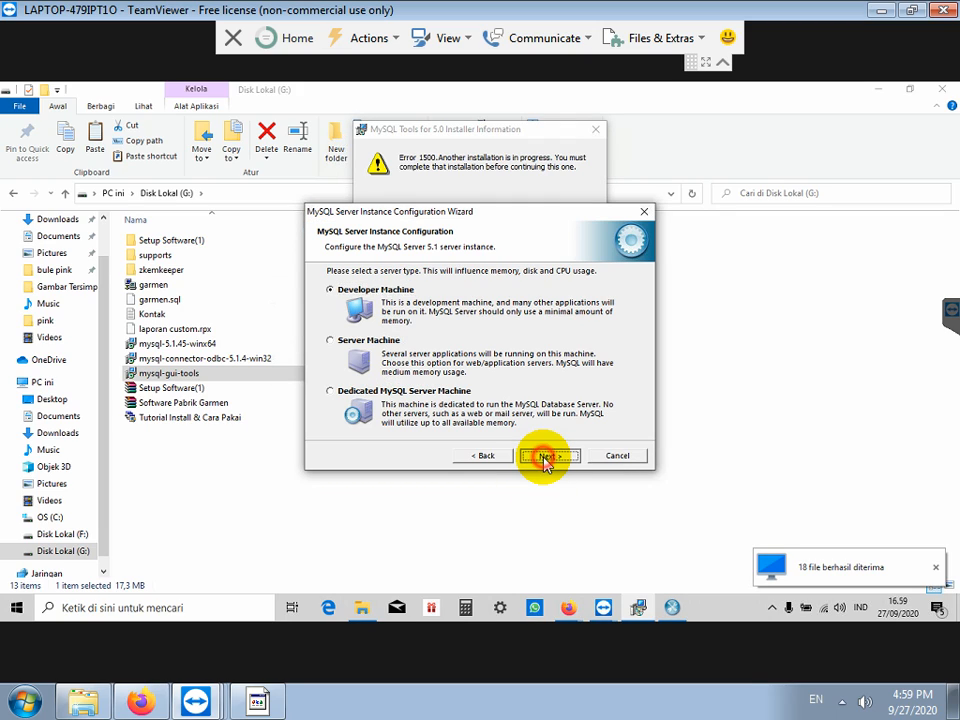
pyautogui.click(547, 456)
# Step: Keep InnoDB and Decision Support defaults and add a firewall exception for port 3306
pyautogui.click(547, 456)
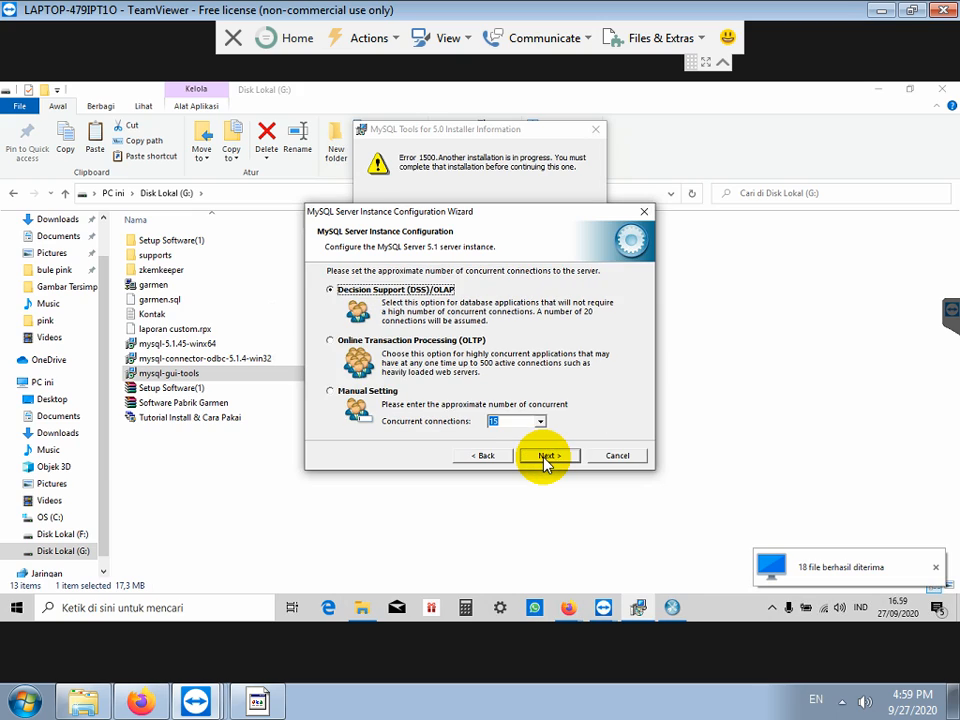
pyautogui.click(547, 456)
pyautogui.click(497, 338)
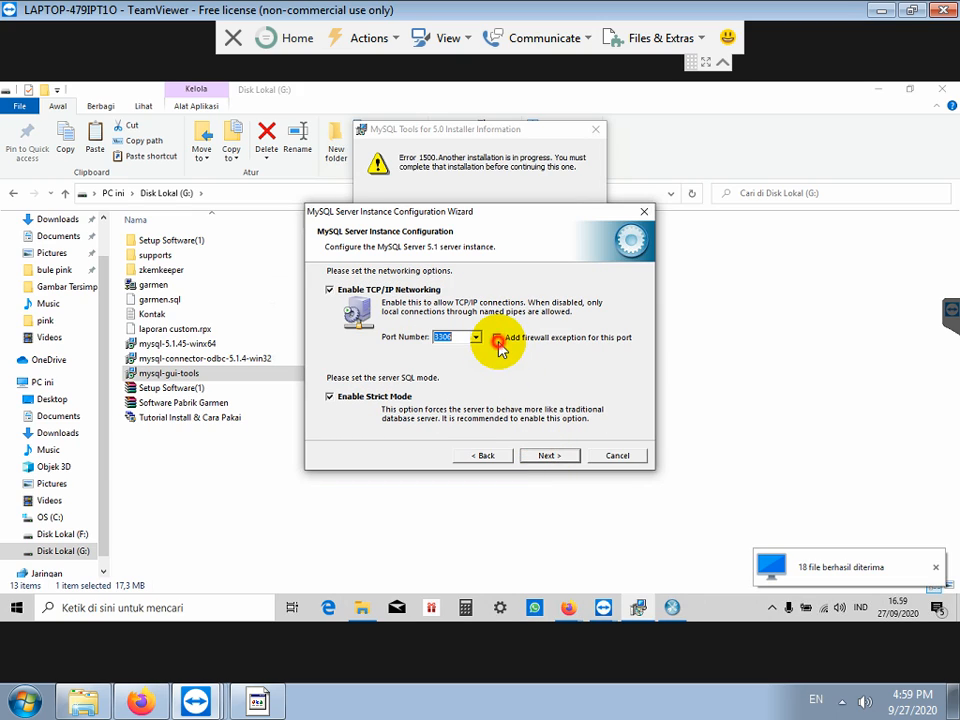
pyautogui.click(258, 700)
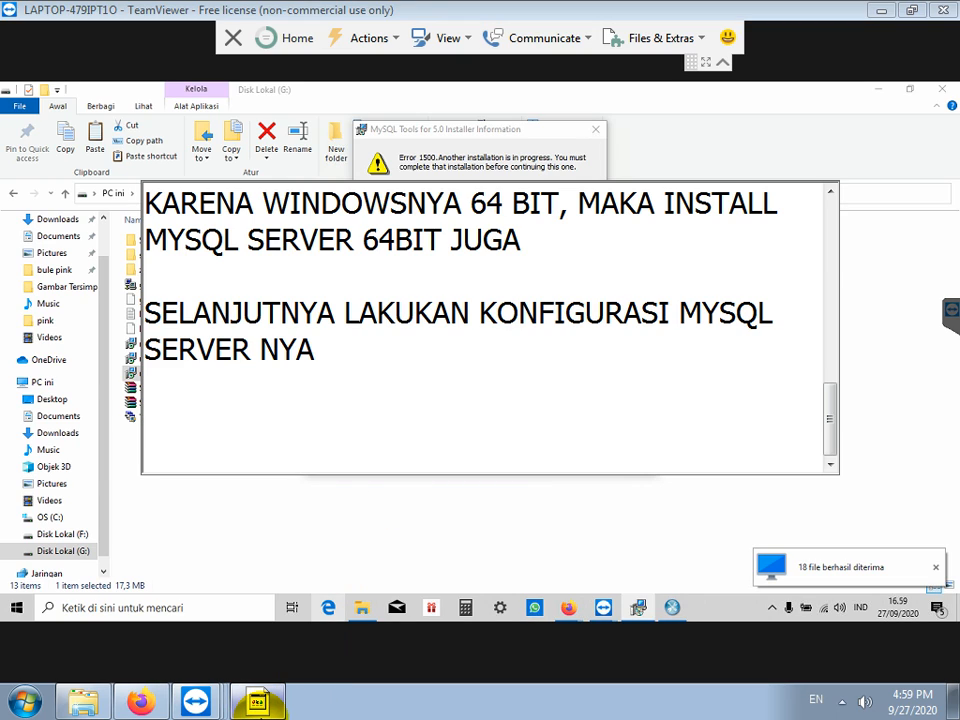
# Step: Add the line 'OPSI ADD FIREWALL EXCEPTION DICENTANG' to the note and bring the Disk Lokal (G:) list forward
pyautogui.press('Return')
pyautogui.press('Return')
pyautogui.write('OPSI ADD FIRE WA')
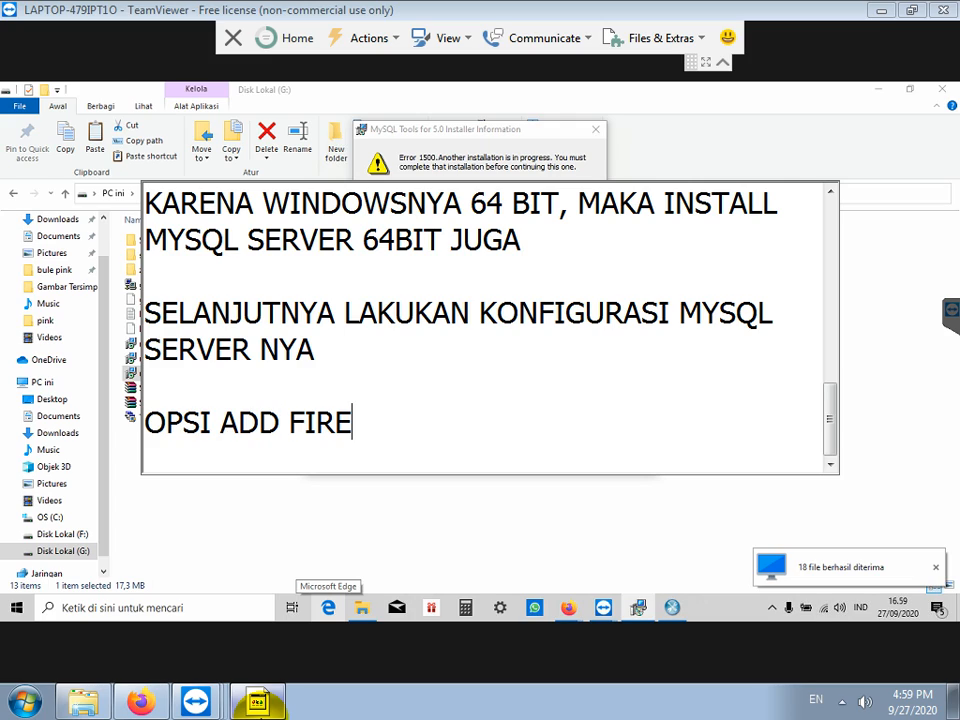
pyautogui.press('BackSpace')
pyautogui.press('BackSpace')
pyautogui.press('BackSpace')
pyautogui.write('WALL EXCEPTI')
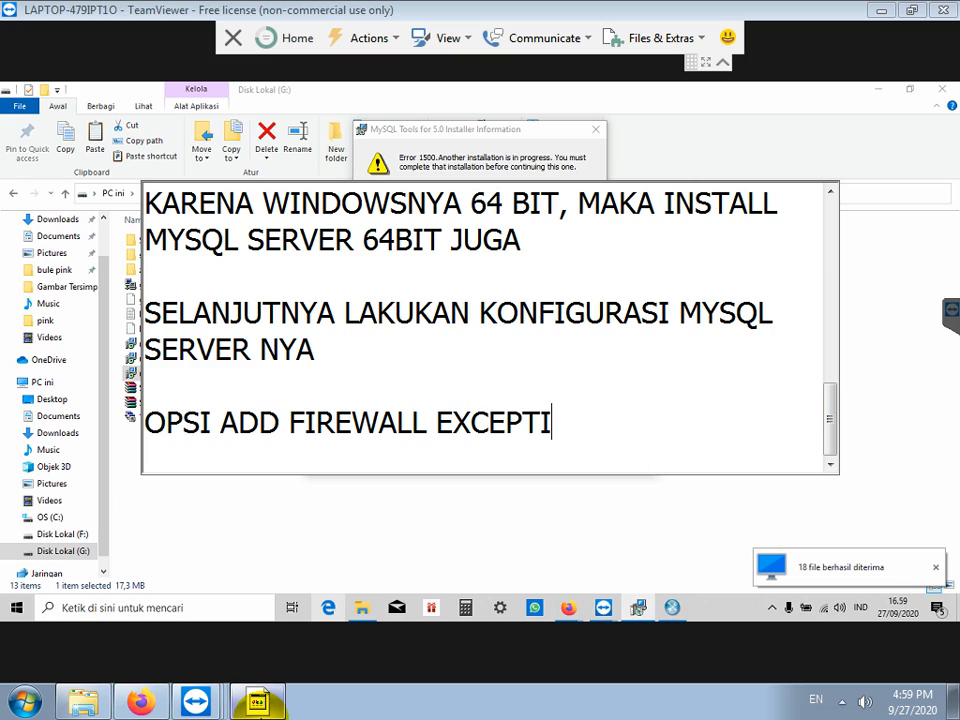
pyautogui.write('ON DUCEICENTANG')
pyautogui.press('Return')
pyautogui.press('Return')
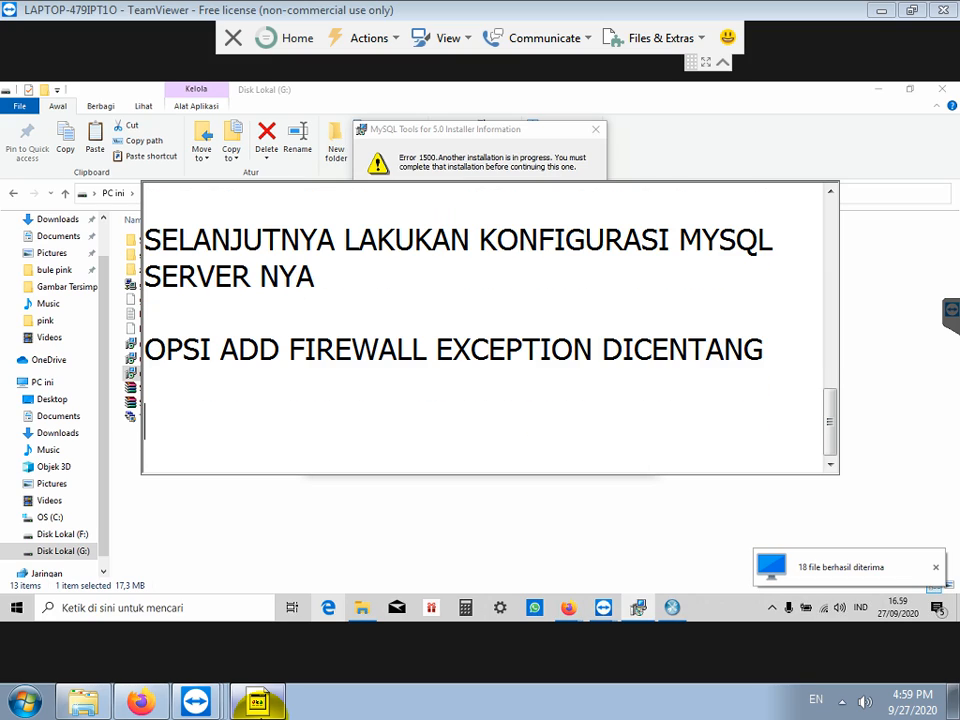
pyautogui.click(585, 545)
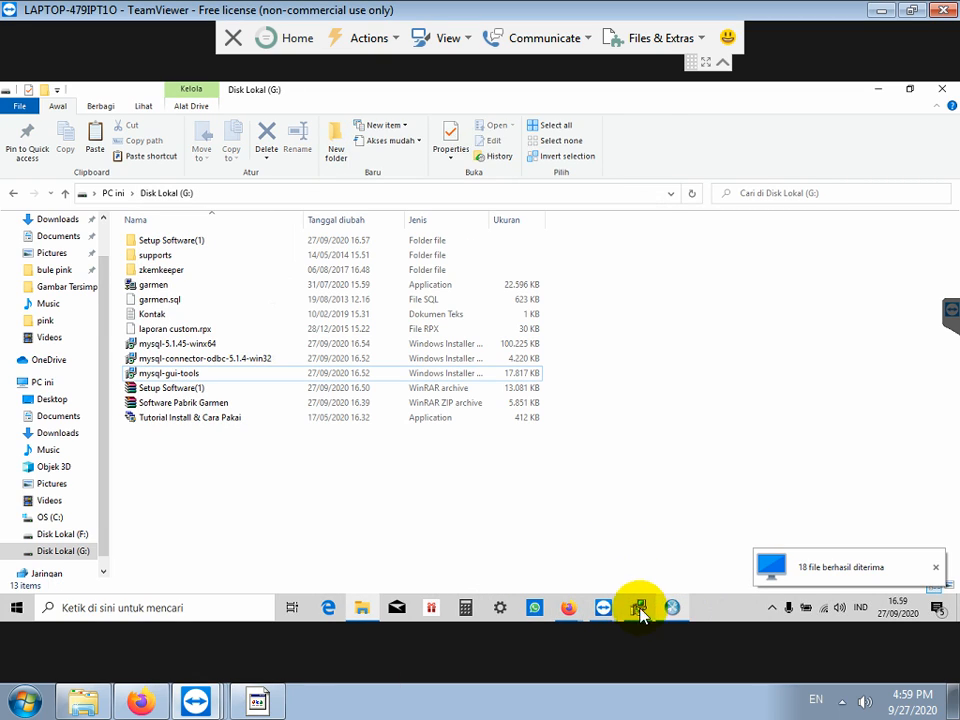
# Step: Keep the default networking, character set and service options, enable remote root access, and note the root-password instruction
pyautogui.click(672, 606)
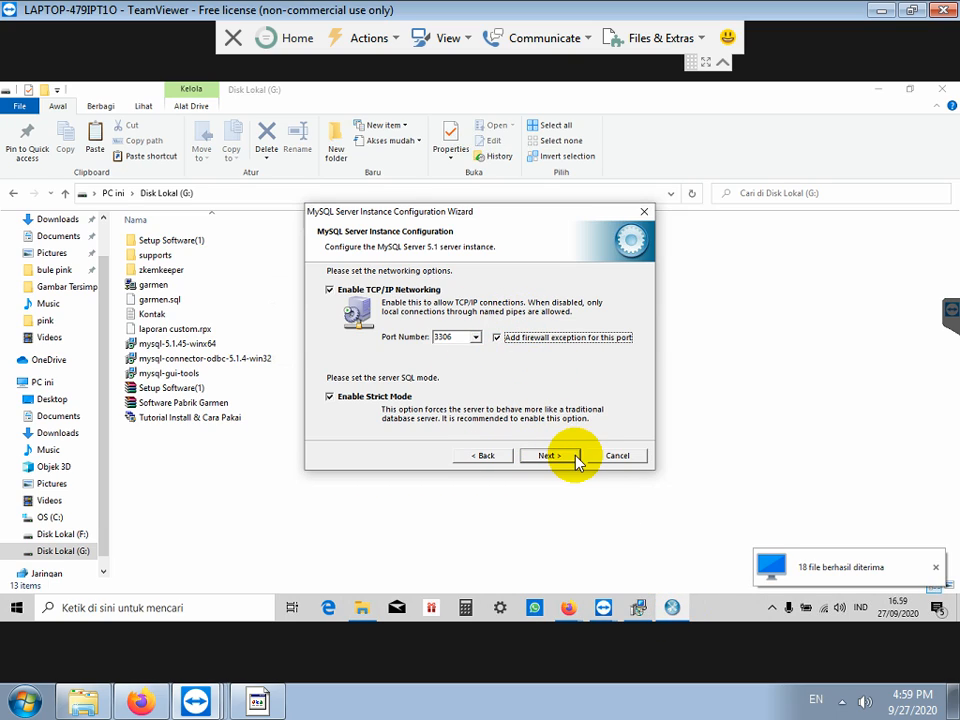
pyautogui.click(562, 457)
pyautogui.click(564, 459)
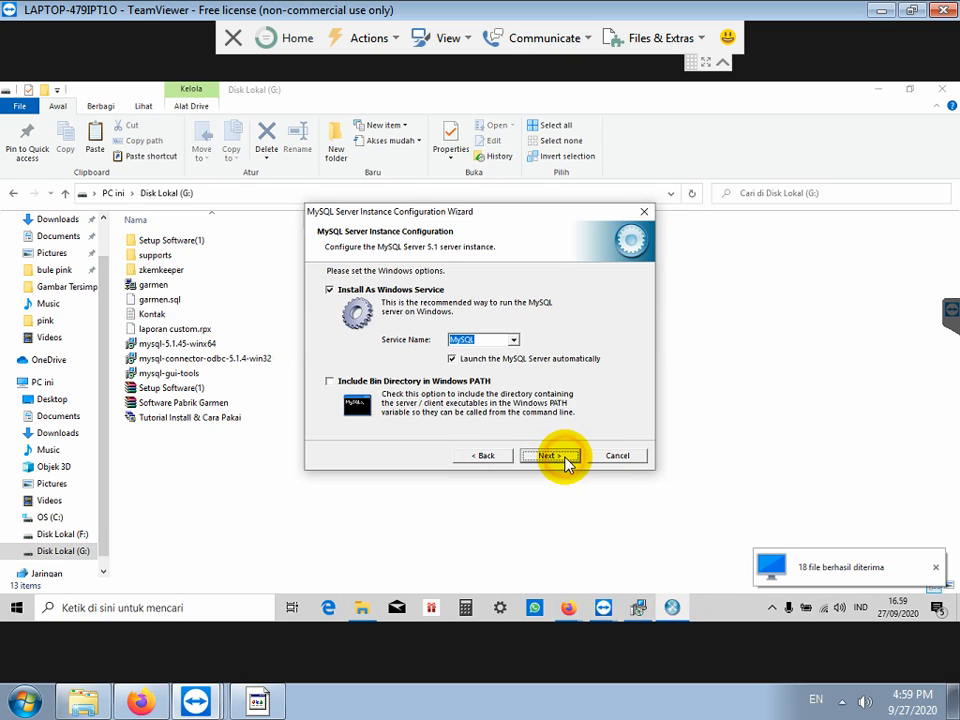
pyautogui.click(565, 459)
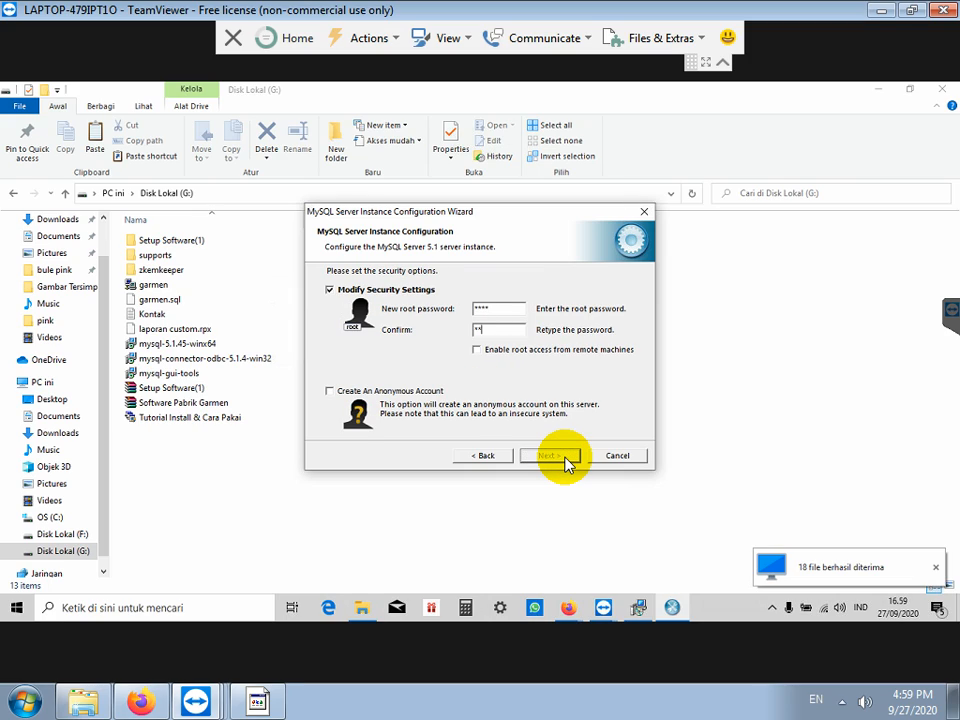
pyautogui.click(476, 349)
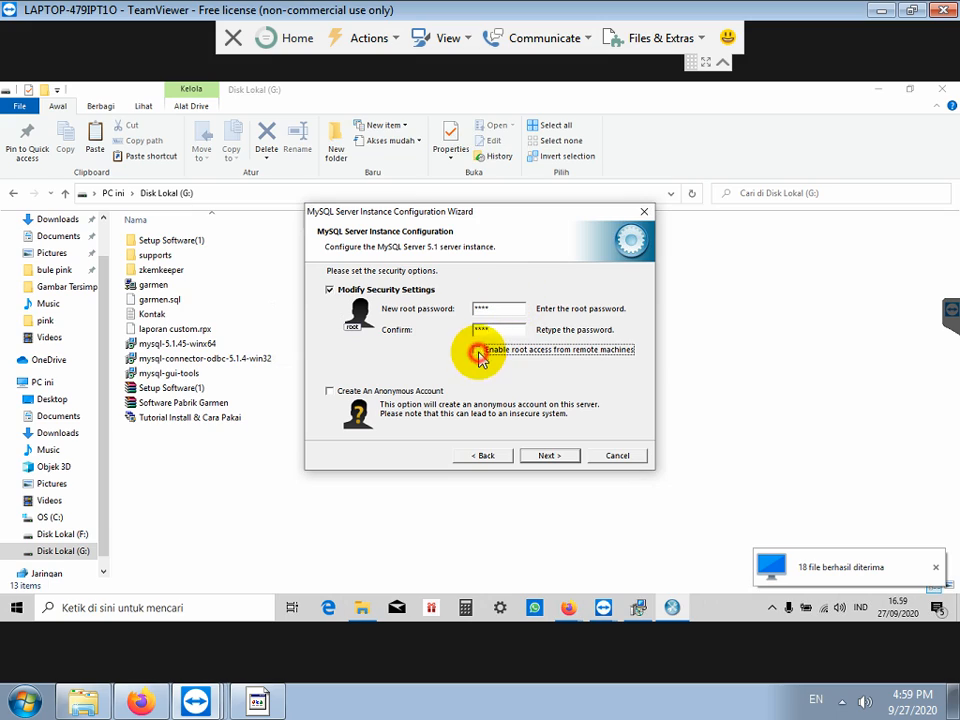
pyautogui.click(270, 703)
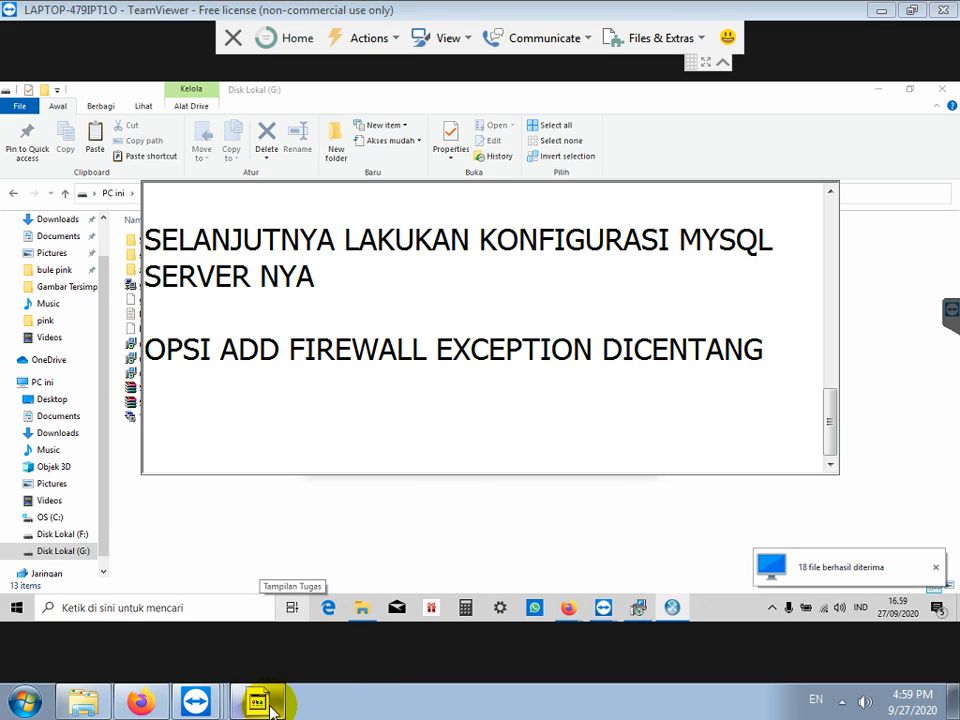
pyautogui.write('NEW PASSW')
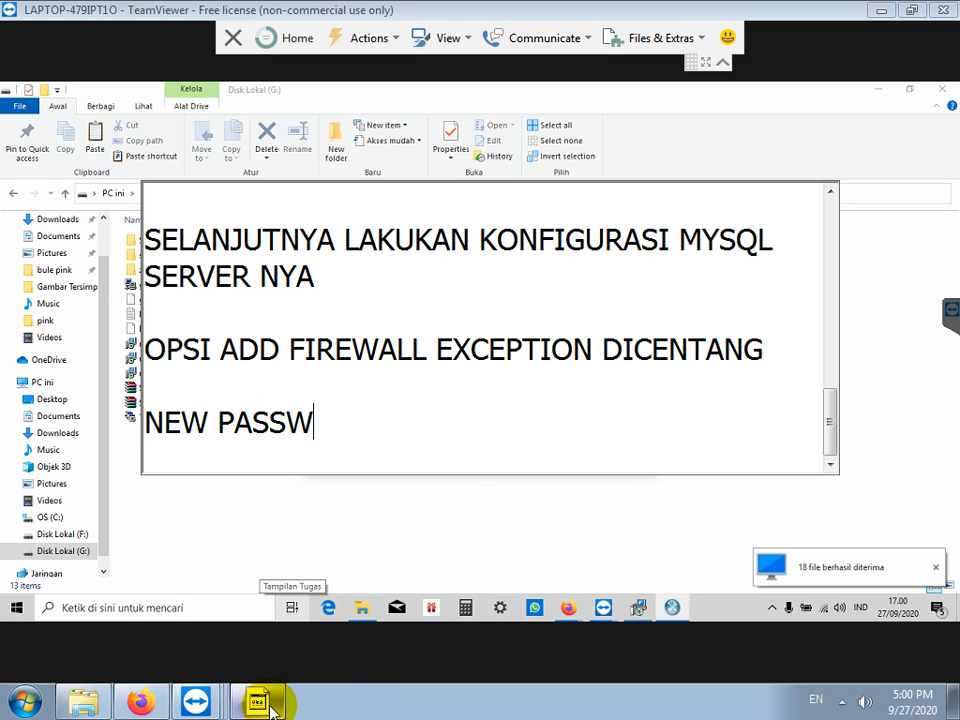
pyautogui.write('ORD ROOT DAN CONFIRM DIISI ')
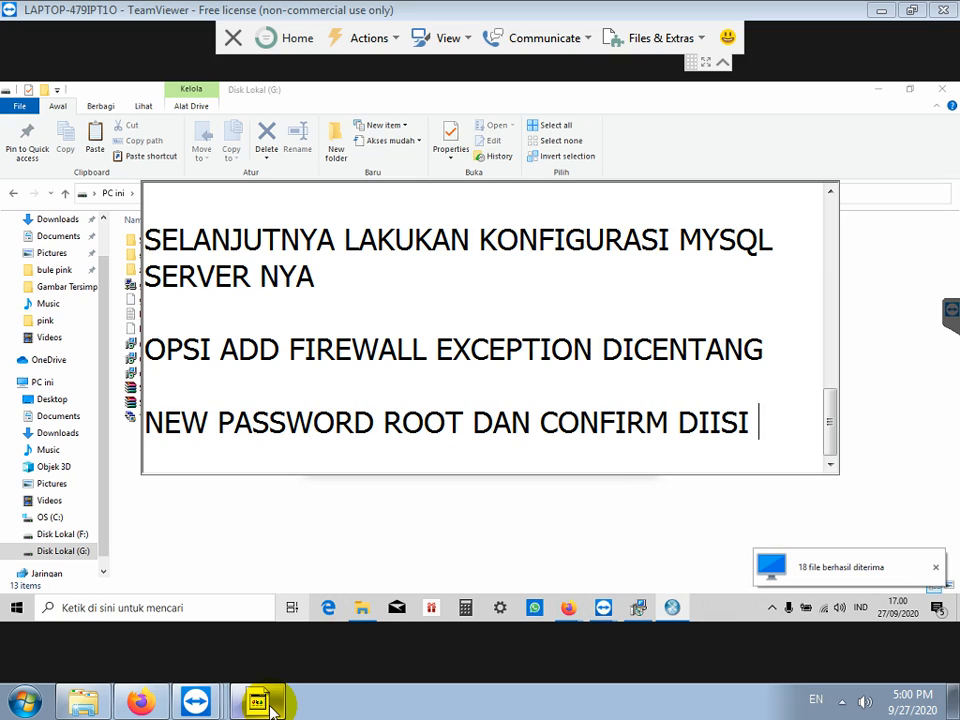
pyautogui.write('DENGAN ROOT SEM')
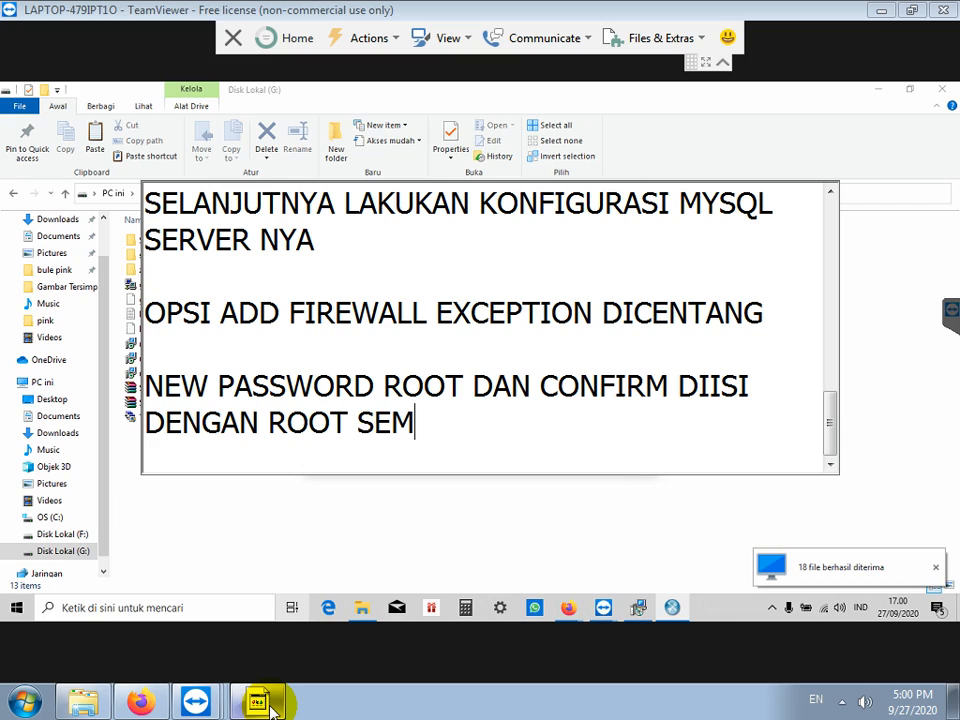
pyautogui.write('UA KECIL SEMUA KECIL SEM')
# Step: Add the note line 'OPSI ENABLE ROOT ACCESS JUGA DICENTANG' with blank lines below
pyautogui.press('Return')
pyautogui.write('OPSI ENABLE ')
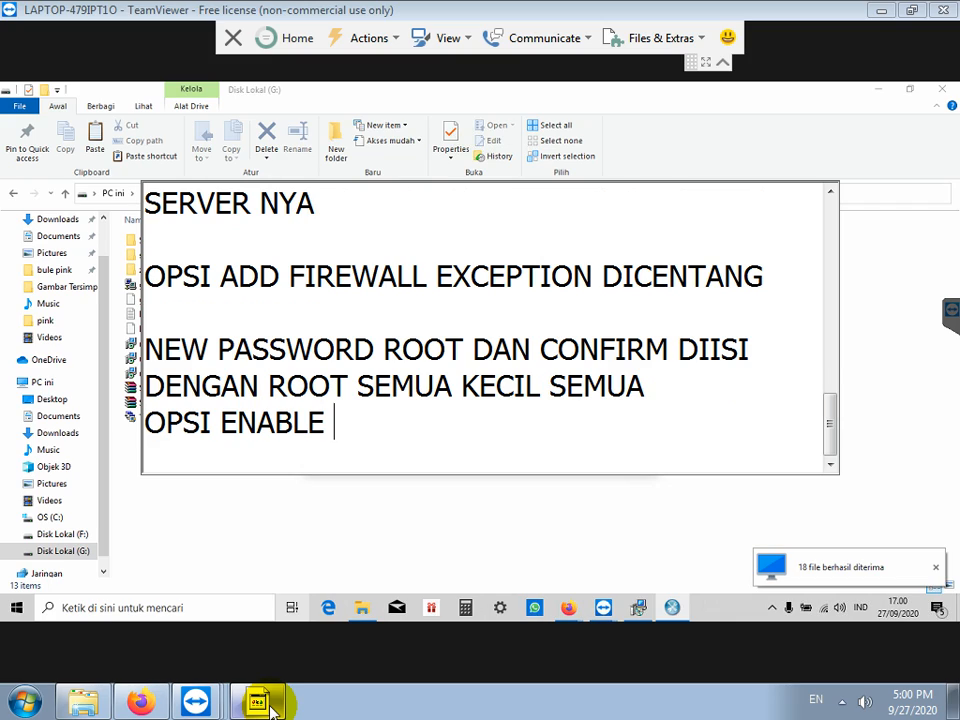
pyautogui.write('ROOT ACCE')
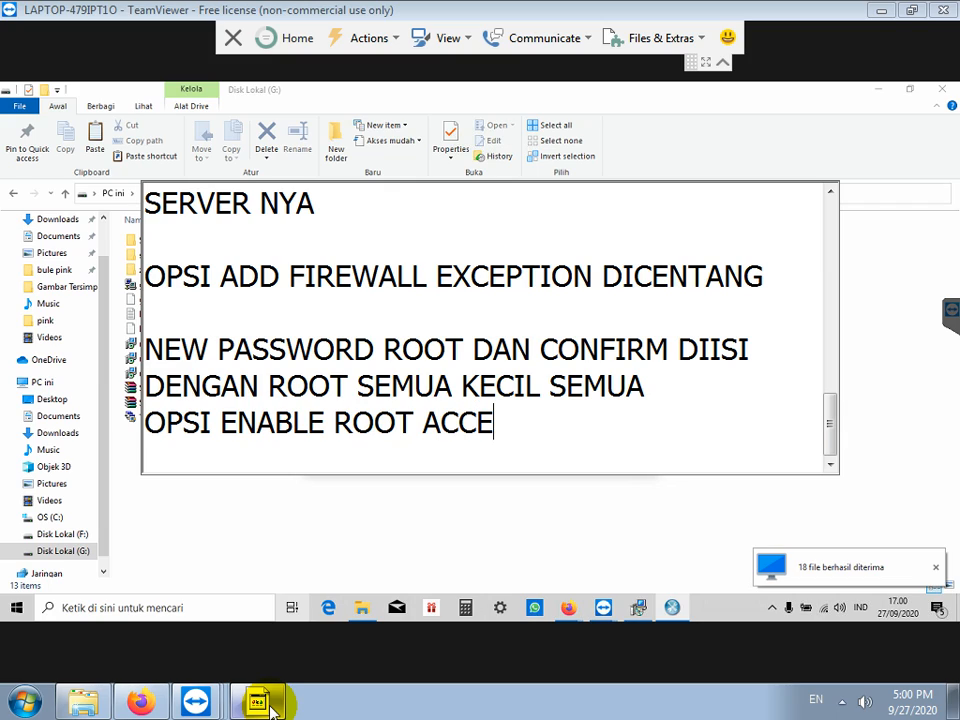
pyautogui.write('SS JUGA D')
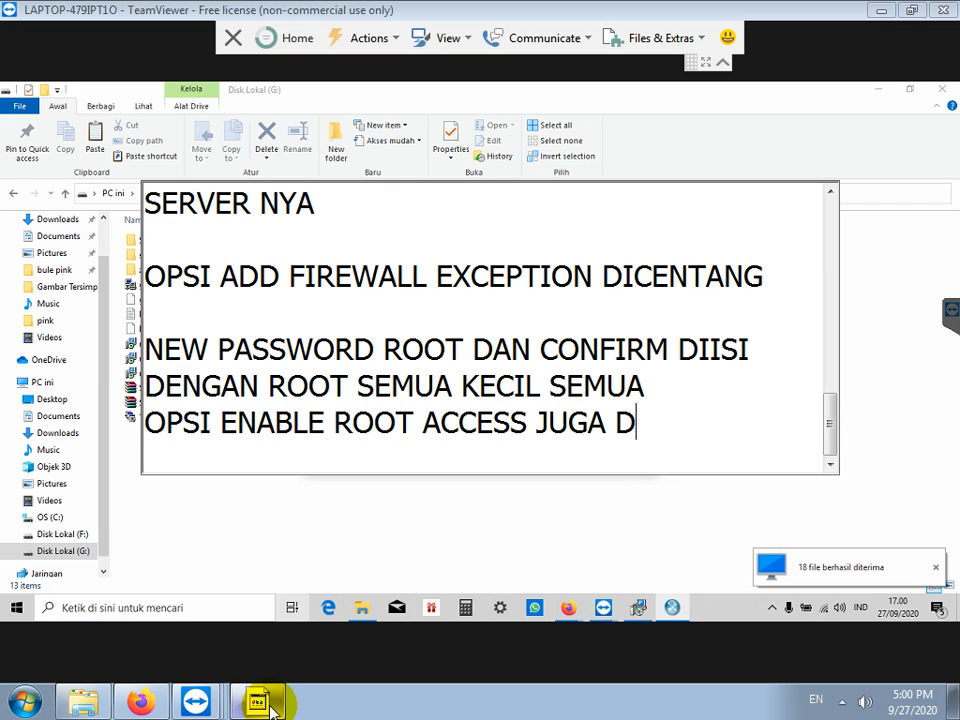
pyautogui.write('ICENTANG')
pyautogui.press('Return')
pyautogui.press('Return')
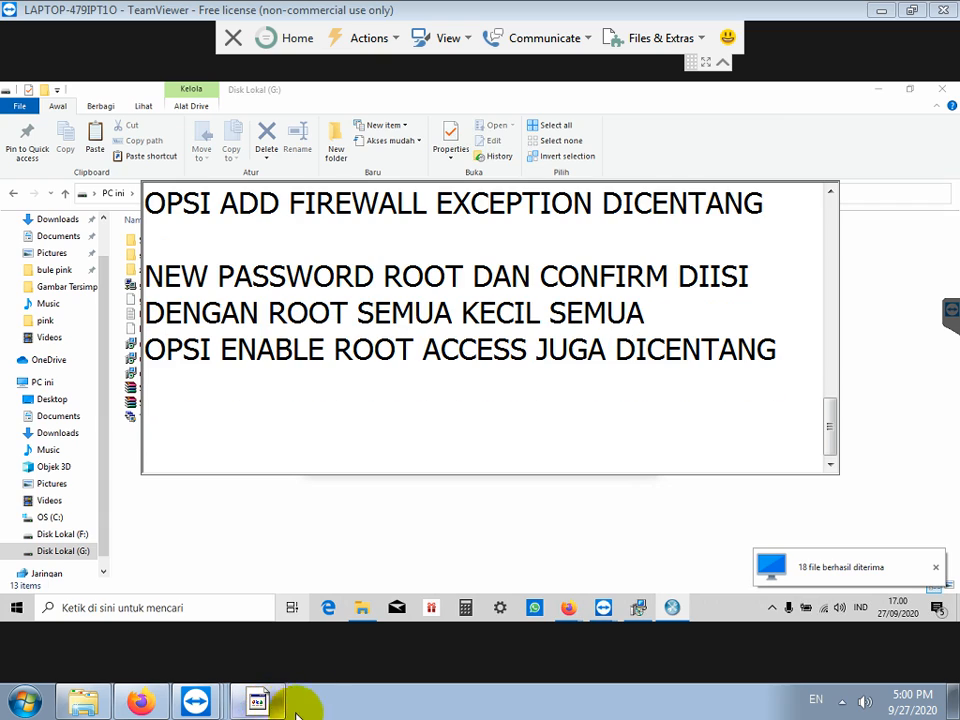
pyautogui.hotkey('alt', 'Tab')
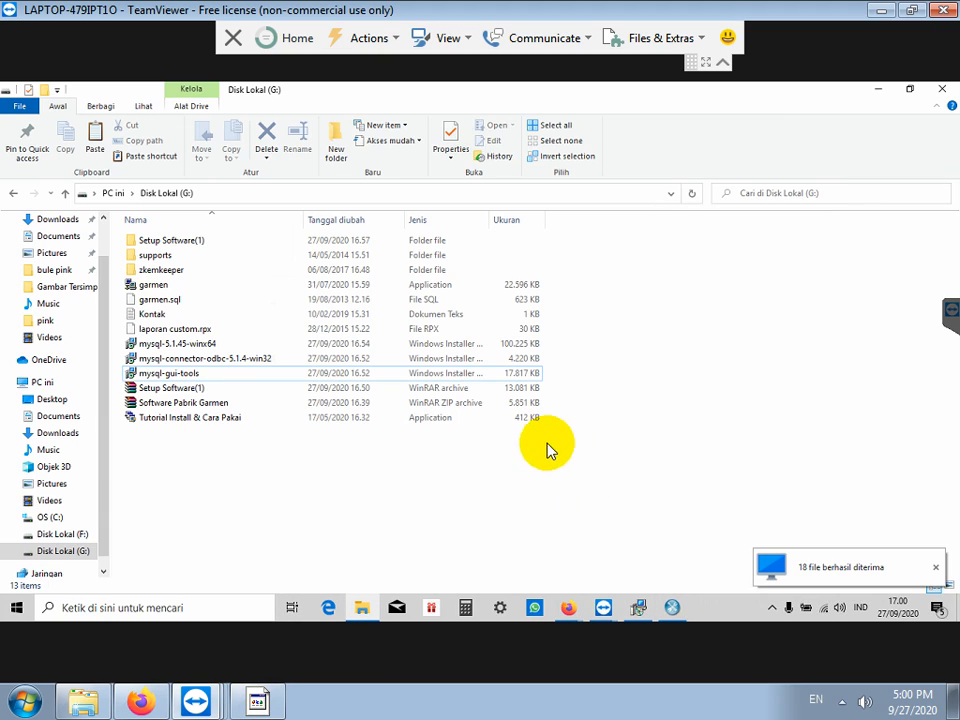
# Step: Confirm the security settings and execute the MySQL server configuration
pyautogui.click(673, 607)
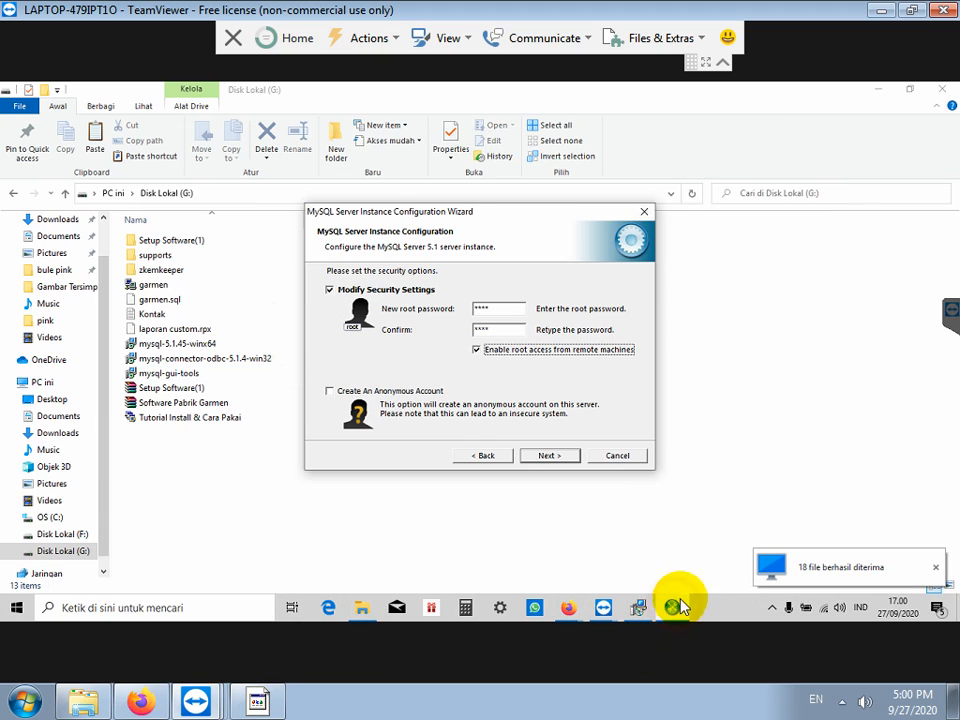
pyautogui.click(540, 458)
pyautogui.click(540, 458)
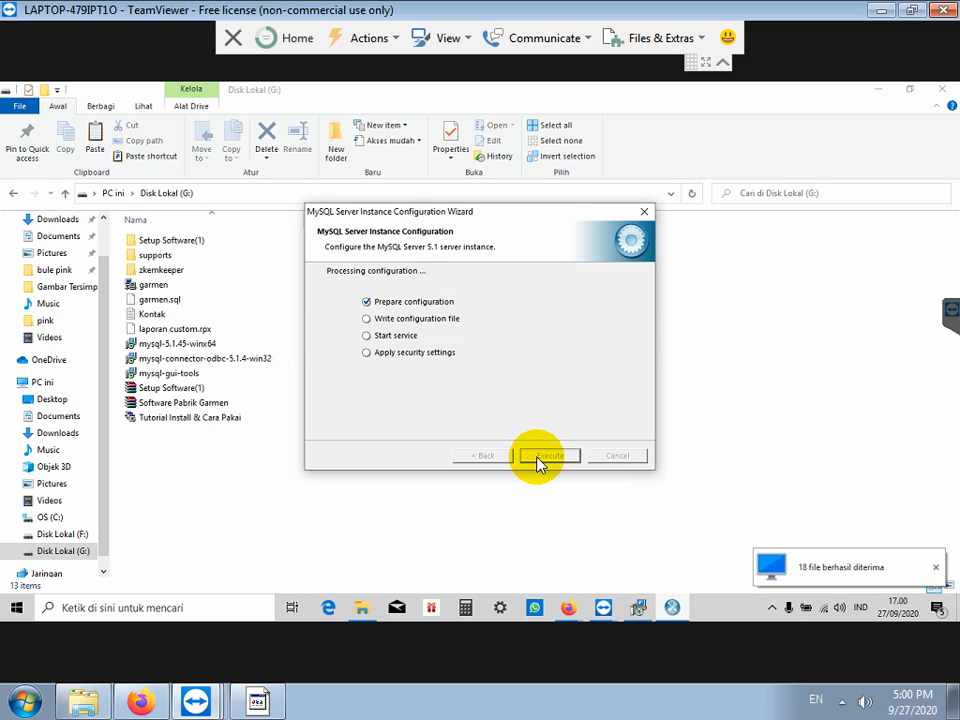
# Step: Add 'BERIKUTNYA INSTALL MYSQL GUI TOOLS' to the note
pyautogui.click(278, 703)
pyautogui.write('BERIKUT')
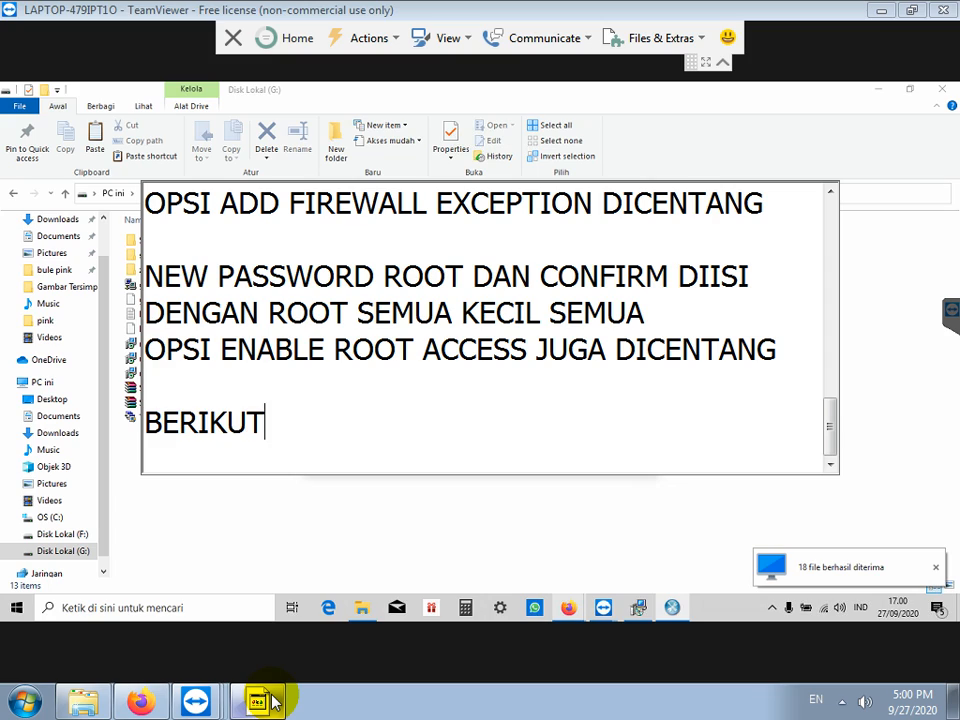
pyautogui.write('NYA INSTALL MYS')
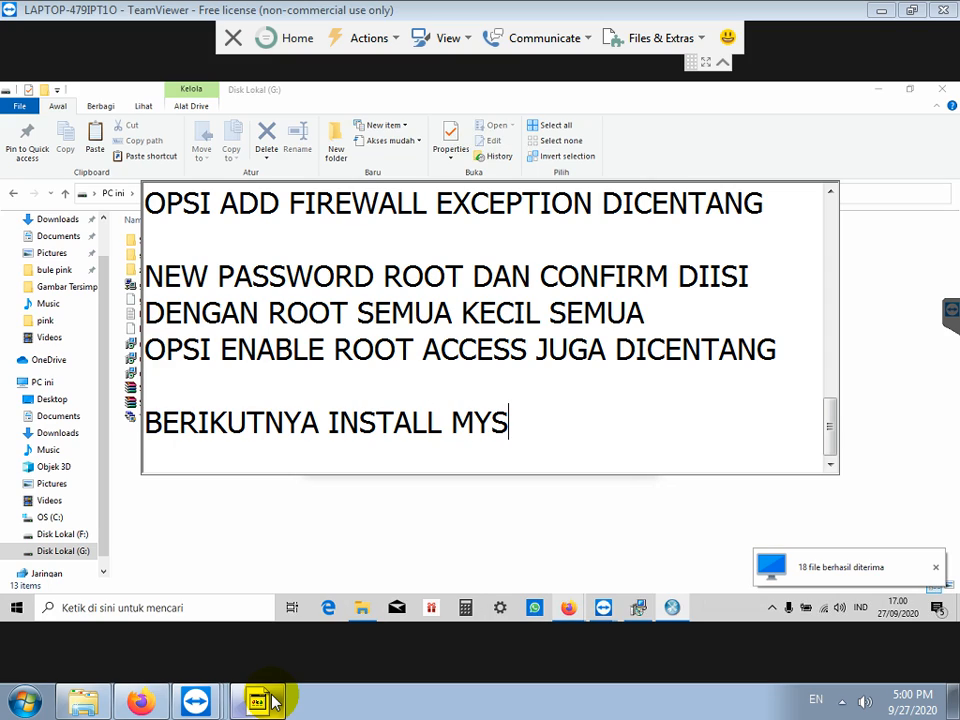
pyautogui.write('QL GUI TOOLS')
pyautogui.press('Return')
pyautogui.press('Return')
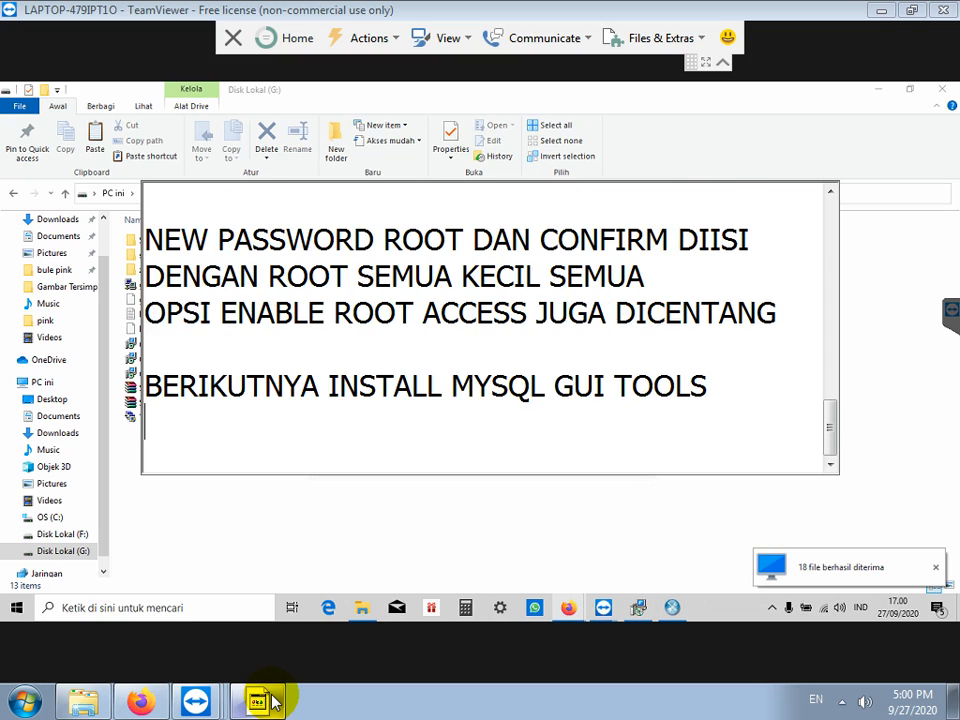
# Step: Retry the interrupted MySQL Tools for 5.0 installation and approve its changes
pyautogui.click(637, 607)
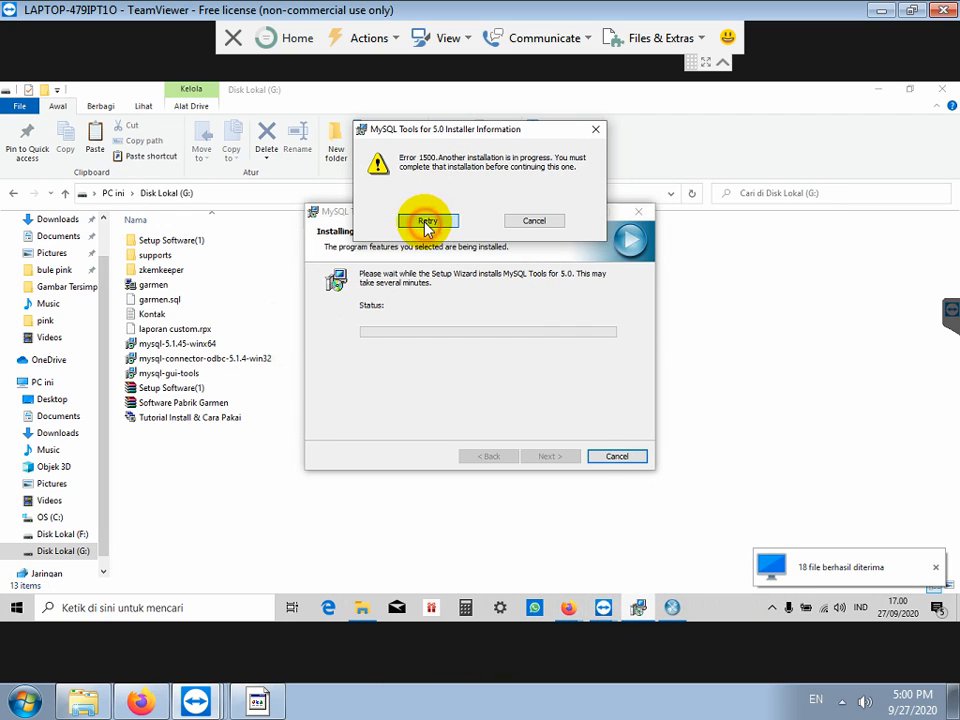
pyautogui.click(427, 220)
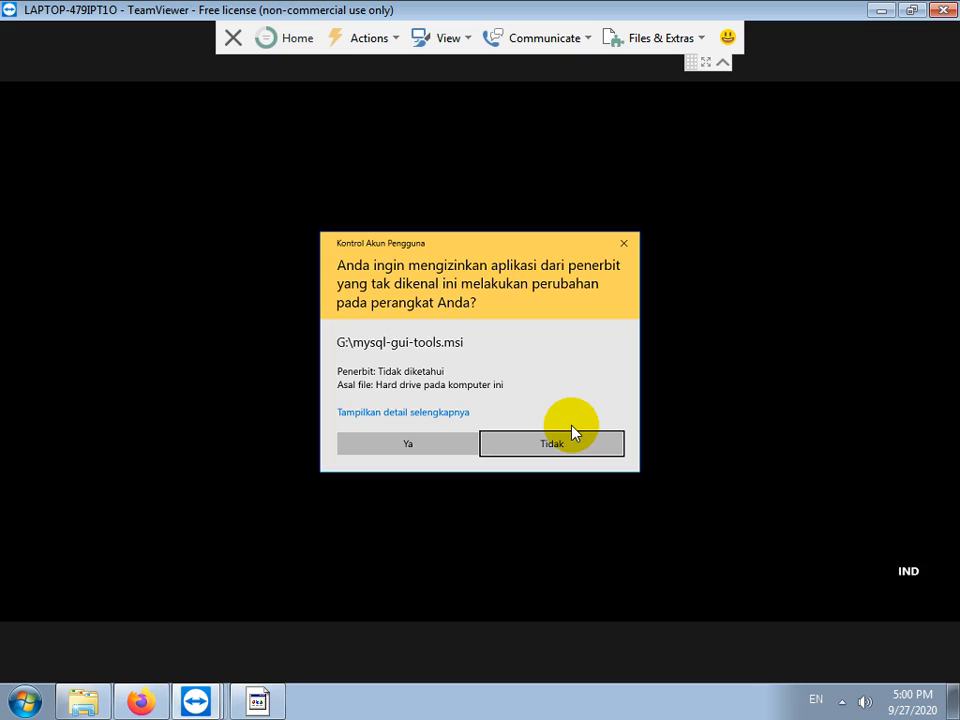
pyautogui.click(424, 455)
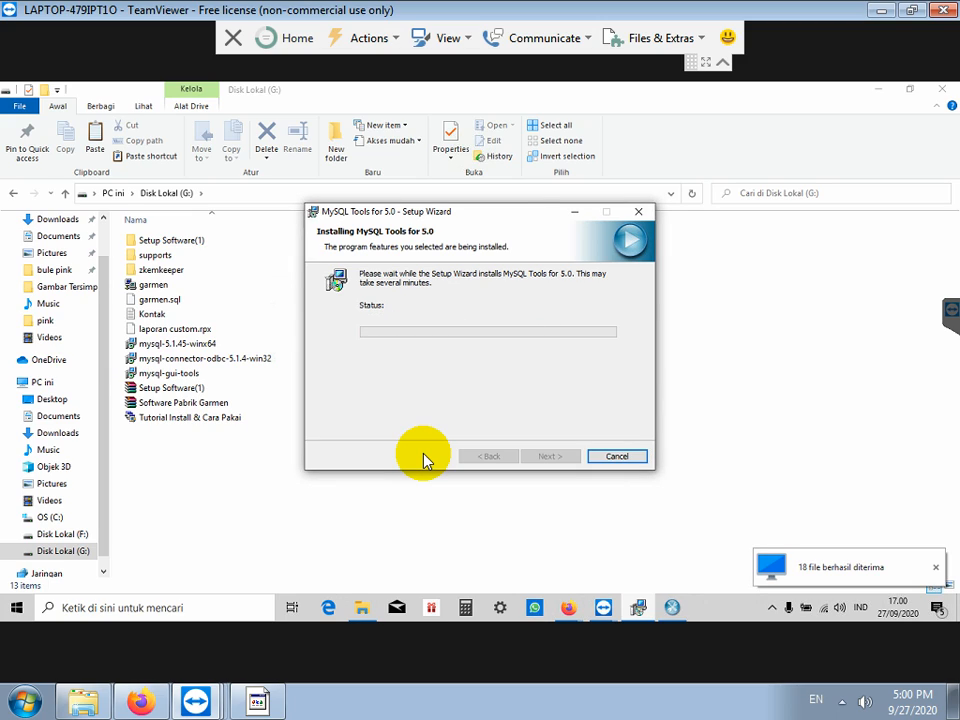
# Step: Continue past the MySQL Enterprise page and type 'LALU INSTALL MYSQL CONNECTOR ODBC' in the note
pyautogui.click(550, 456)
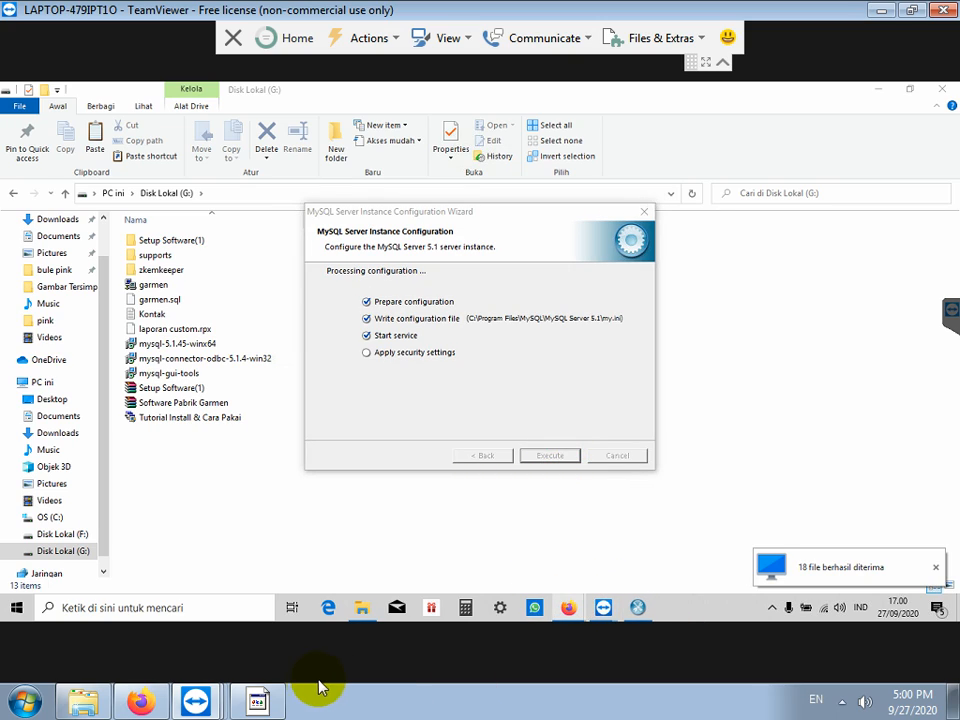
pyautogui.click(258, 701)
pyautogui.write('LALU IN')
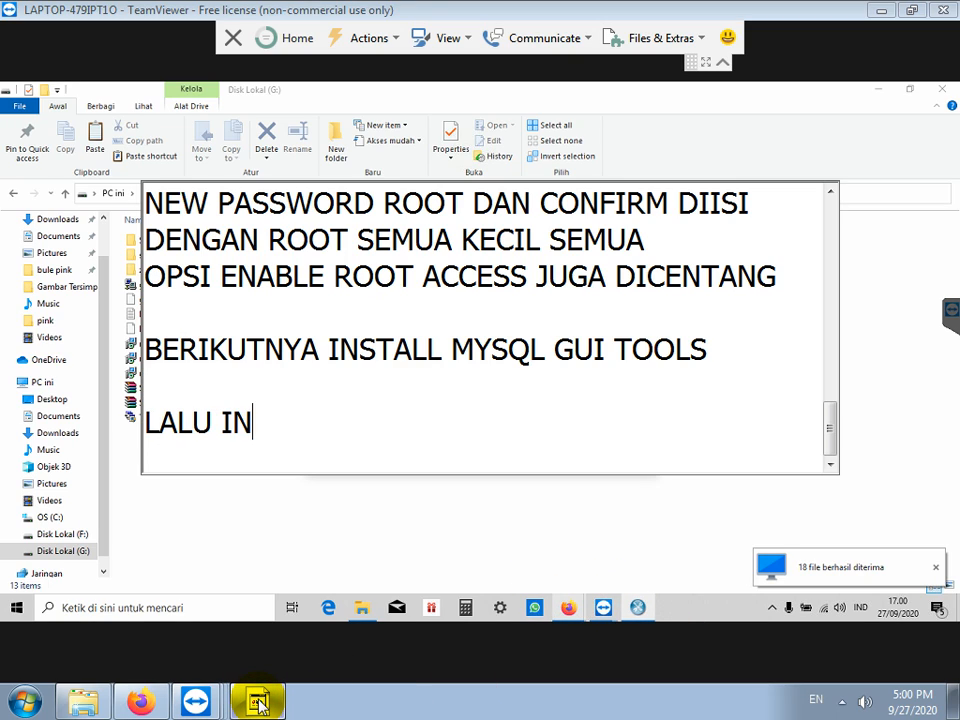
pyautogui.write('STALL MYSQL CO')
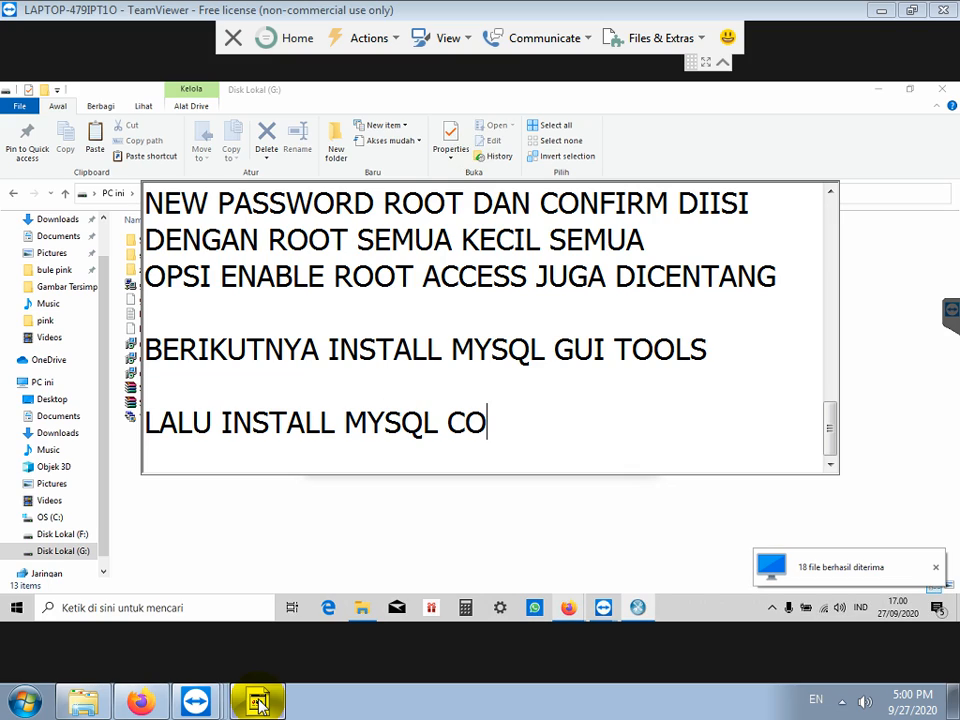
pyautogui.write('NNECTOR ODBC')
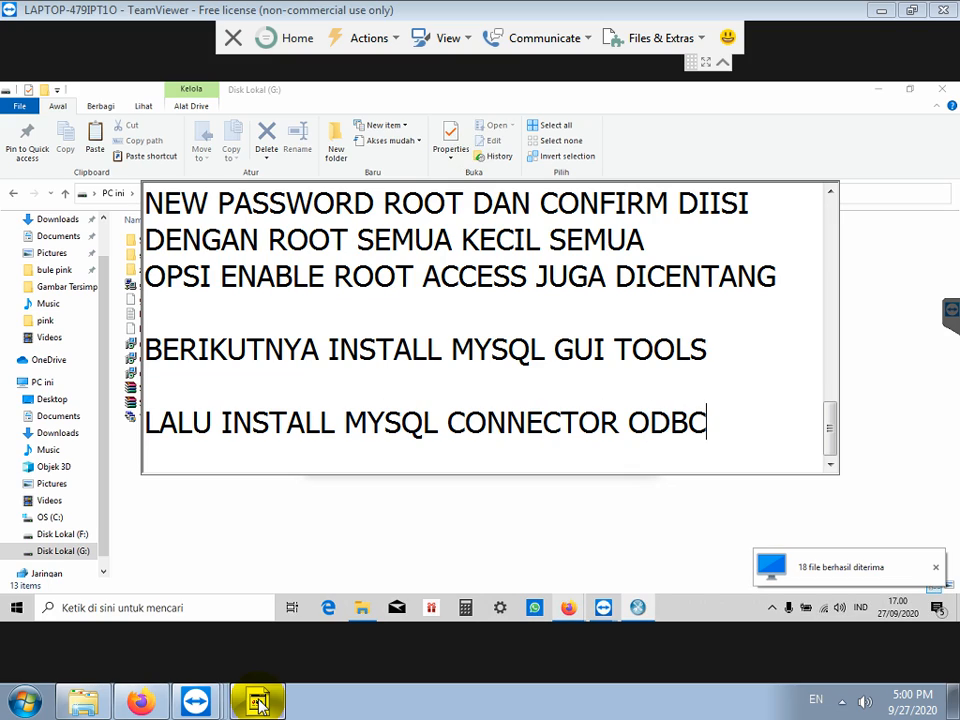
# Step: Finish the ODBC note line and close the completed server configuration wizard
pyautogui.press('Return')
pyautogui.press('Return')
pyautogui.click(281, 530)
pyautogui.press('Return')
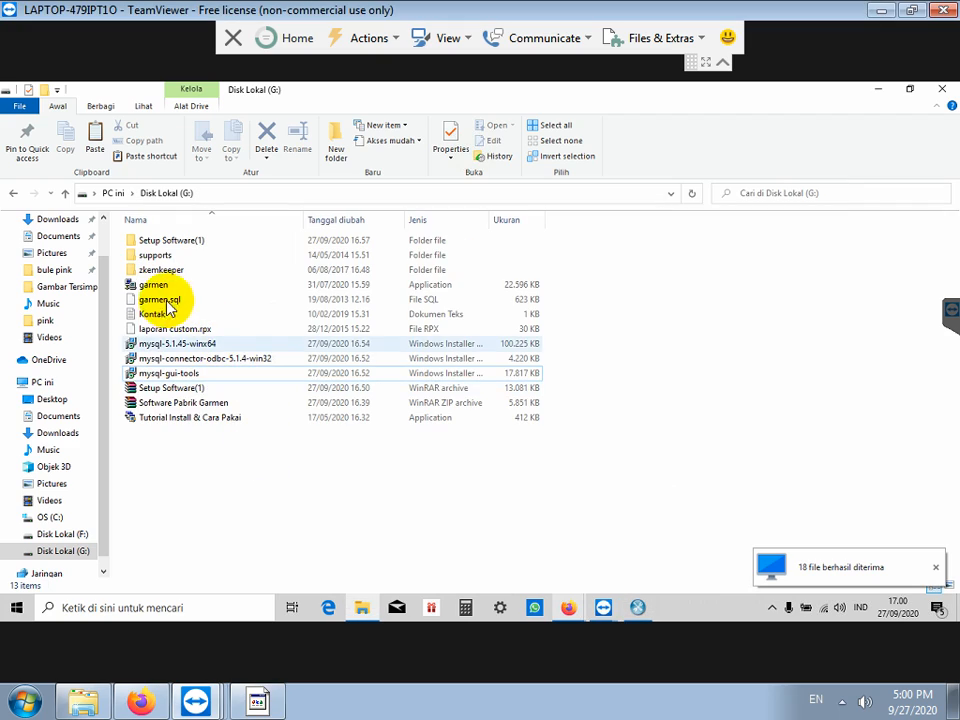
# Step: Install mysql-connector-odbc-5.1.4-win32 with the default setup type through to completion
pyautogui.doubleClick(173, 359)
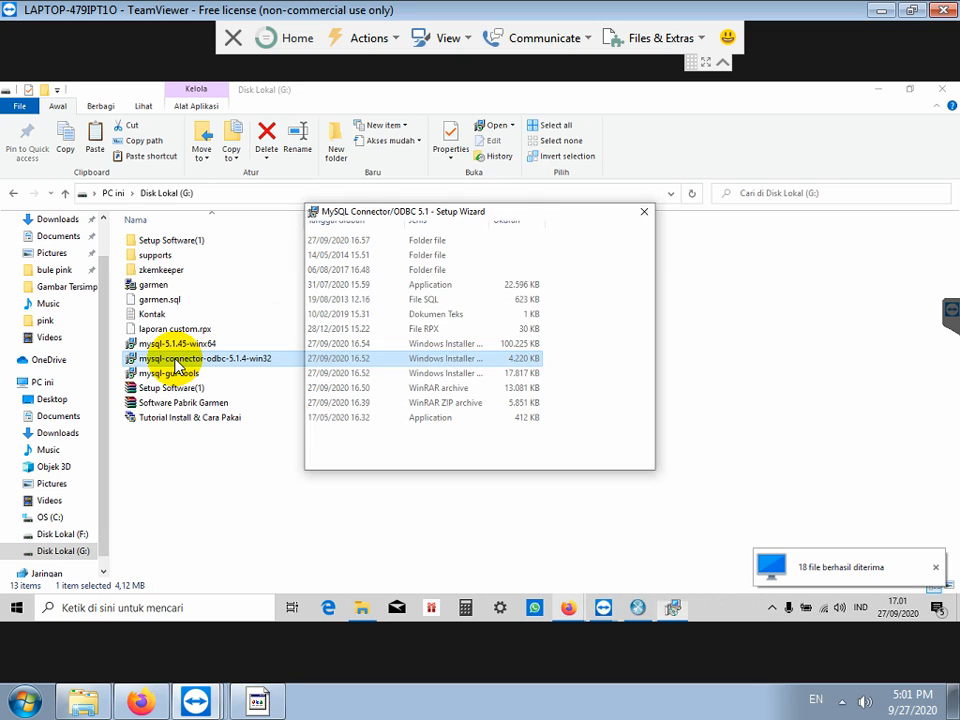
pyautogui.click(540, 458)
pyautogui.click(540, 458)
pyautogui.click(540, 458)
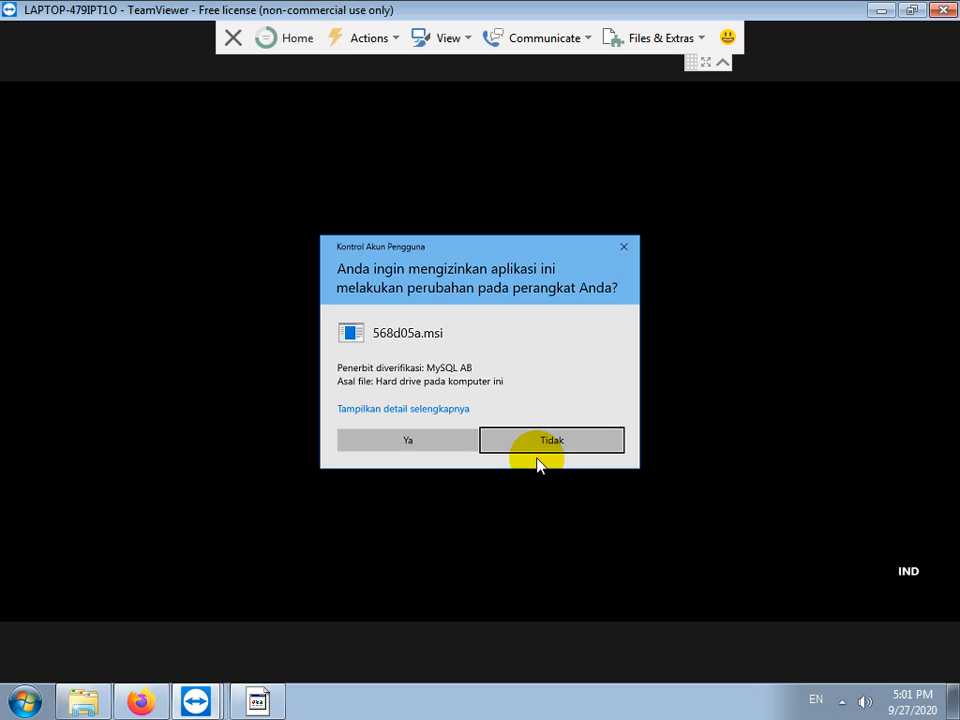
pyautogui.click(386, 444)
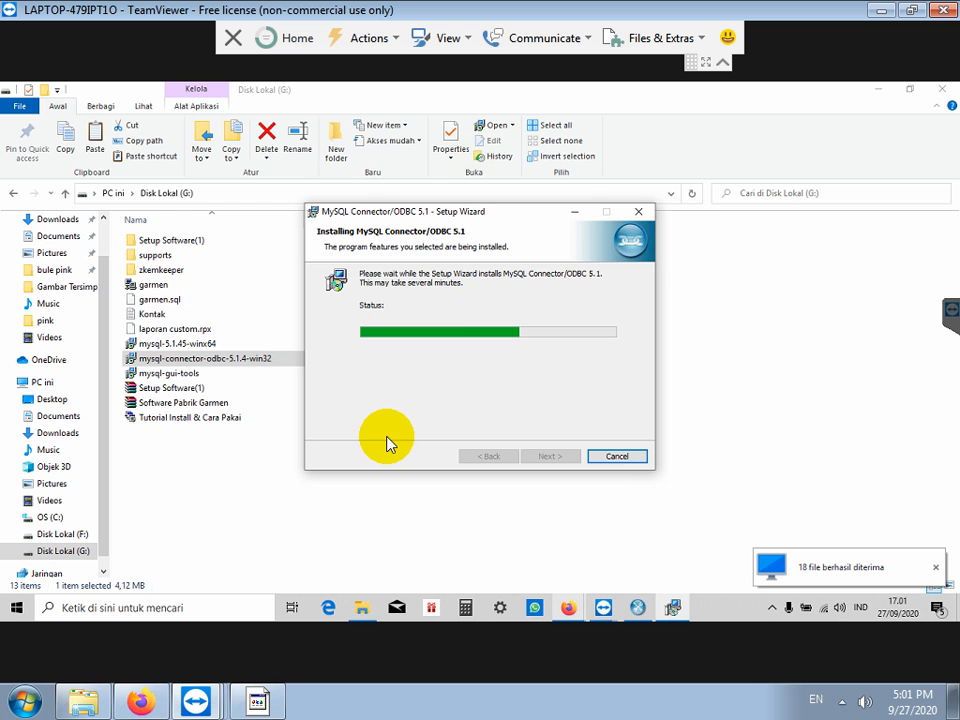
pyautogui.click(549, 455)
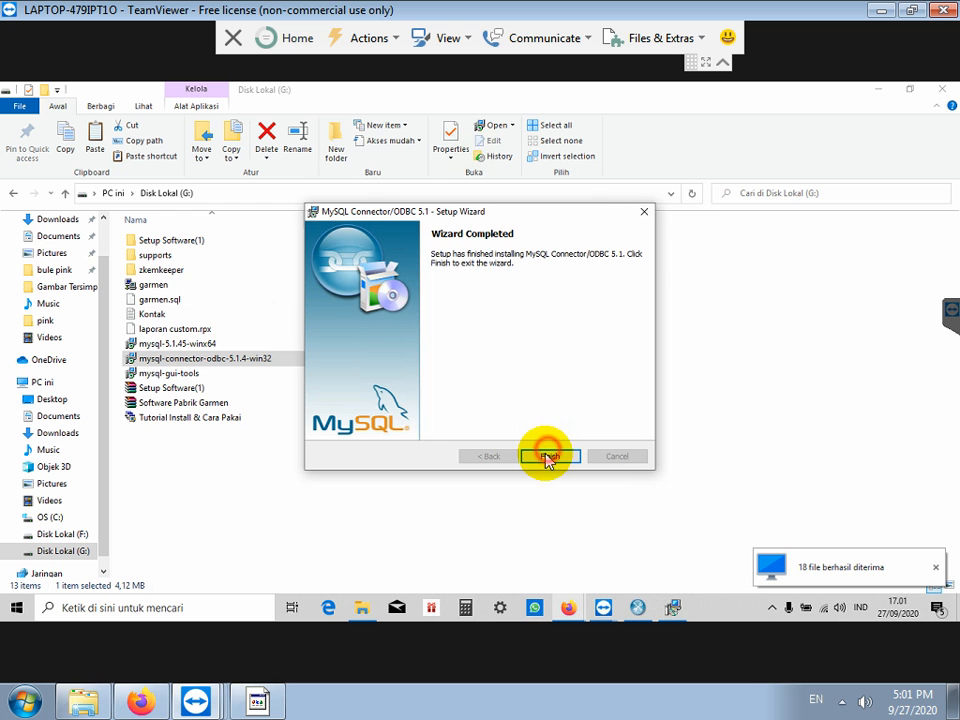
# Step: Add 'KEMUDIAN INSTALL SETUP SOFTWARE' to the note
pyautogui.click(260, 702)
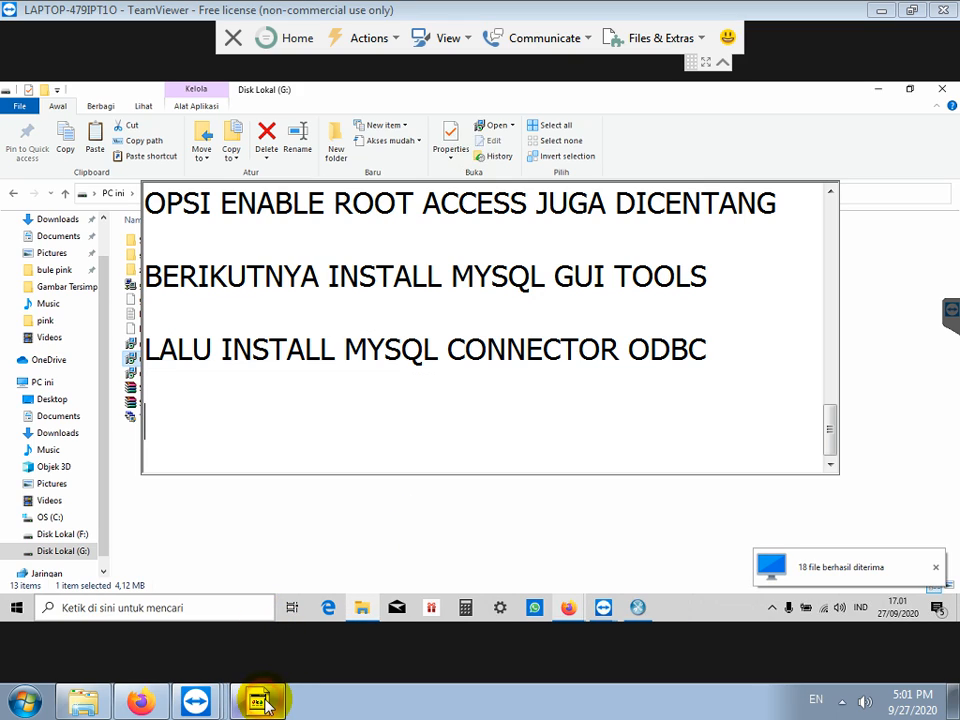
pyautogui.write('KEMUDIAN INS')
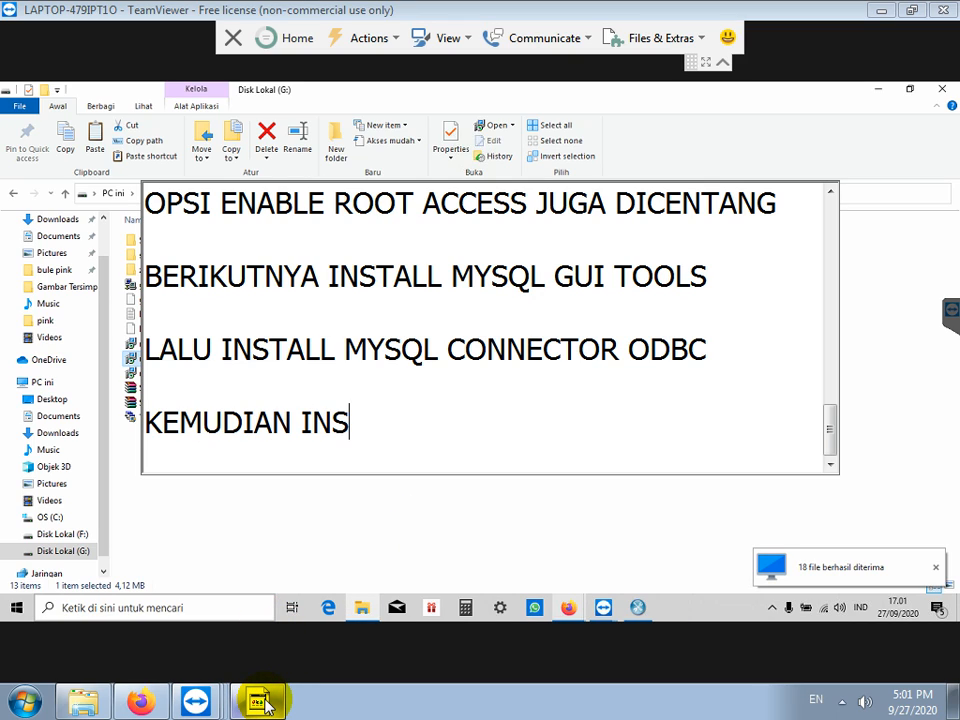
pyautogui.write('TALL SETUP SOFTWARE')
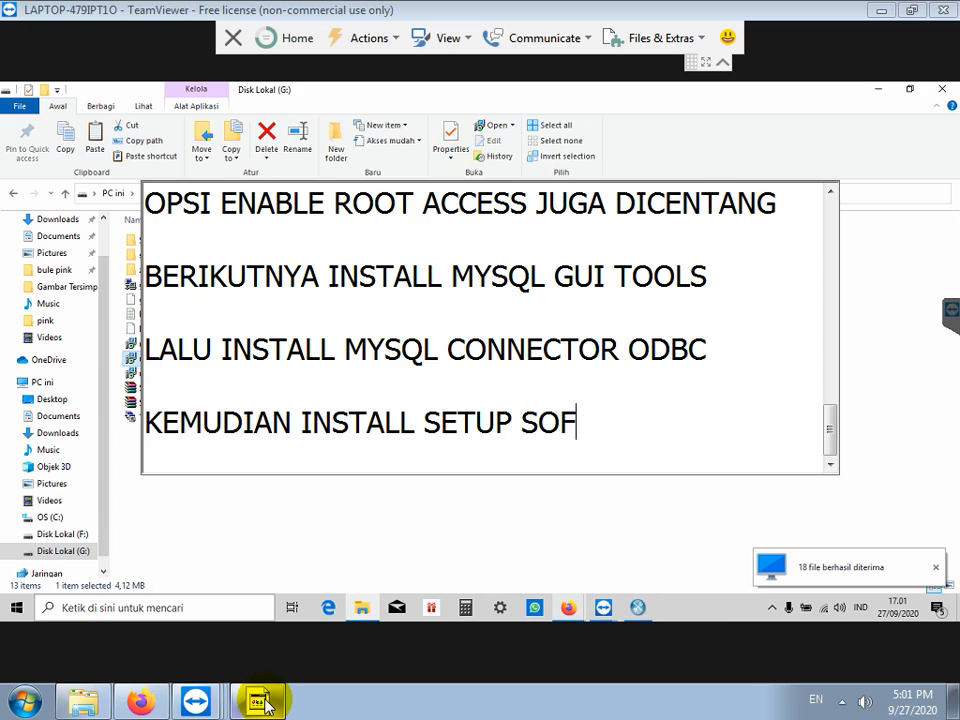
pyautogui.press('Return')
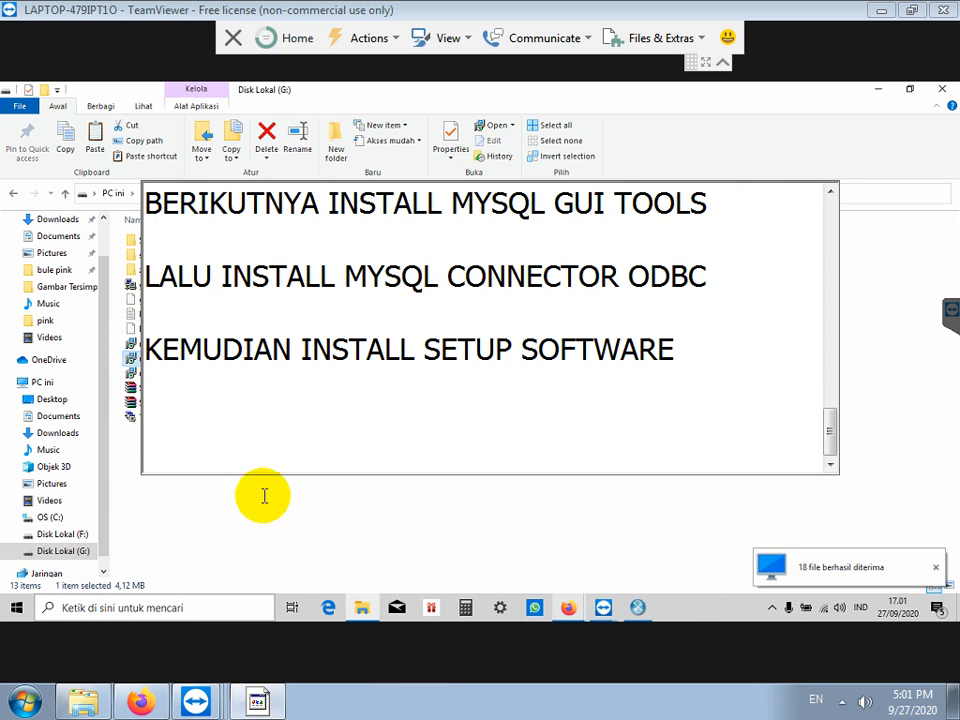
# Step: Run setup from Setup Software(1) as administrator and repair the existing installation
pyautogui.click(229, 518)
pyautogui.doubleClick(160, 244)
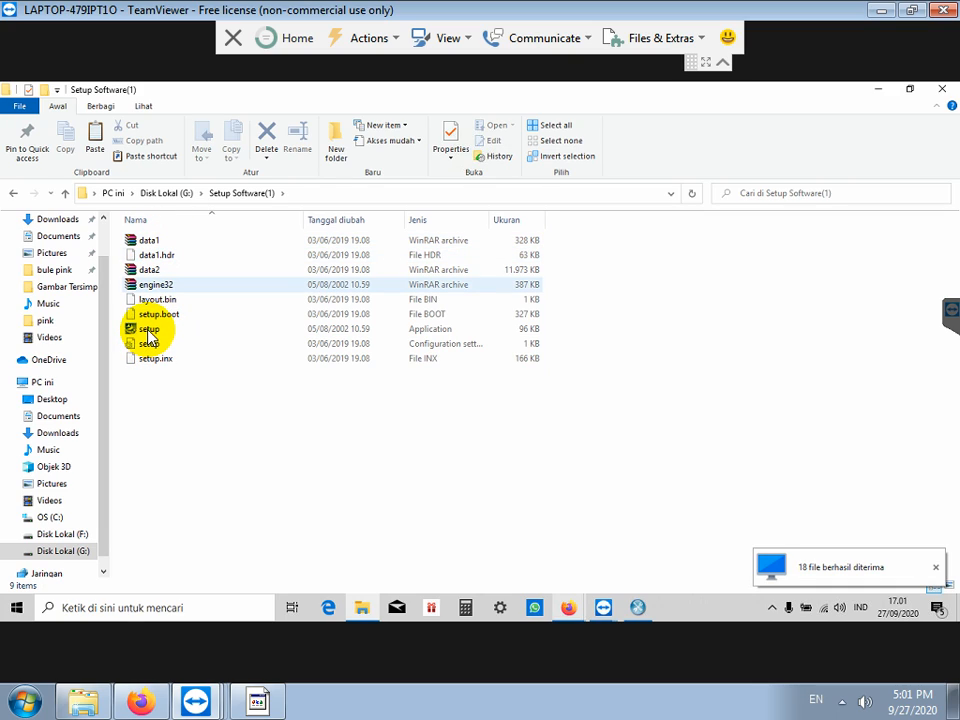
pyautogui.click(149, 330)
pyautogui.rightClick(148, 329)
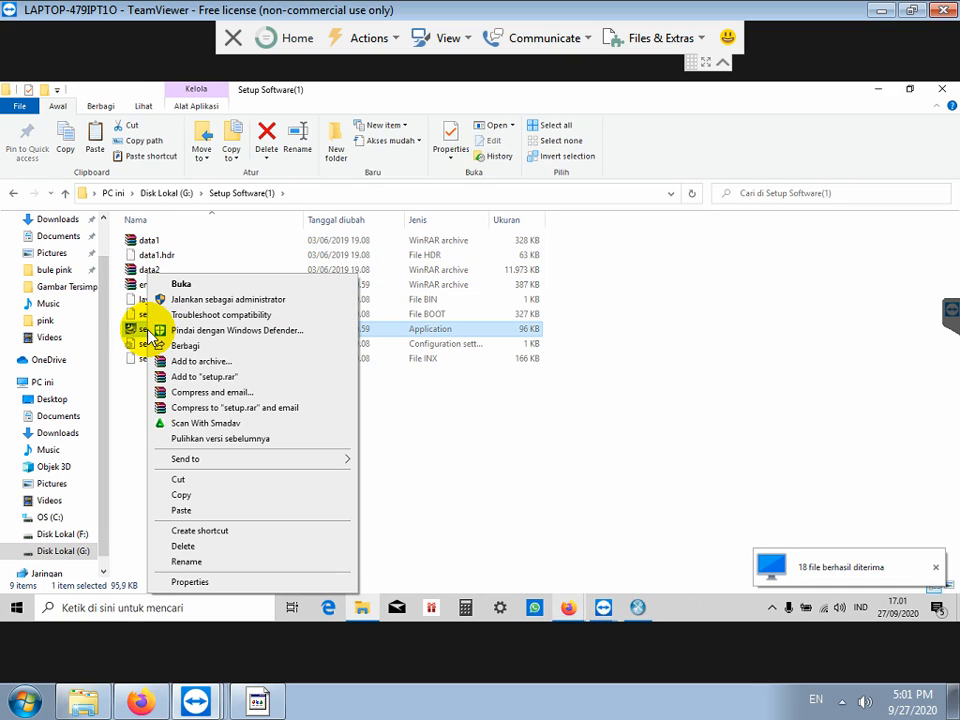
pyautogui.click(232, 299)
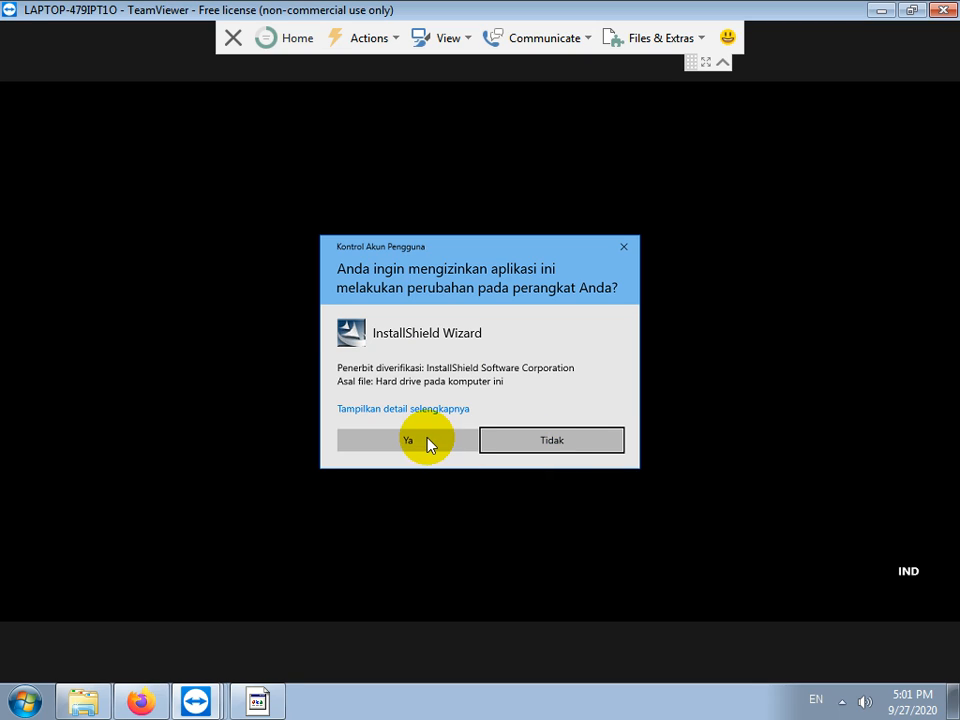
pyautogui.click(427, 442)
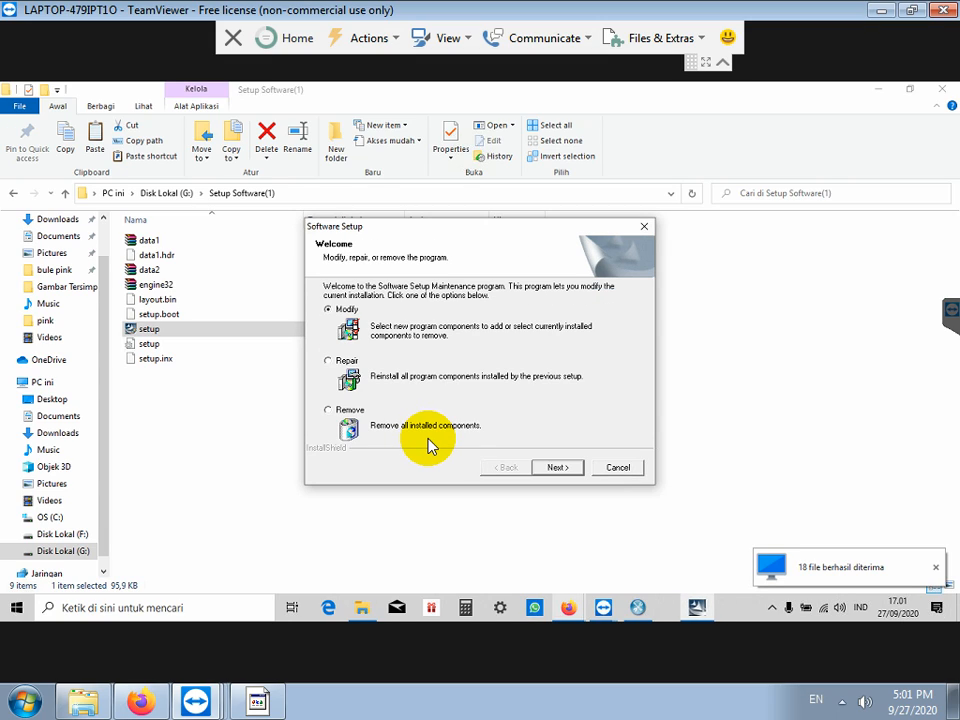
pyautogui.click(346, 362)
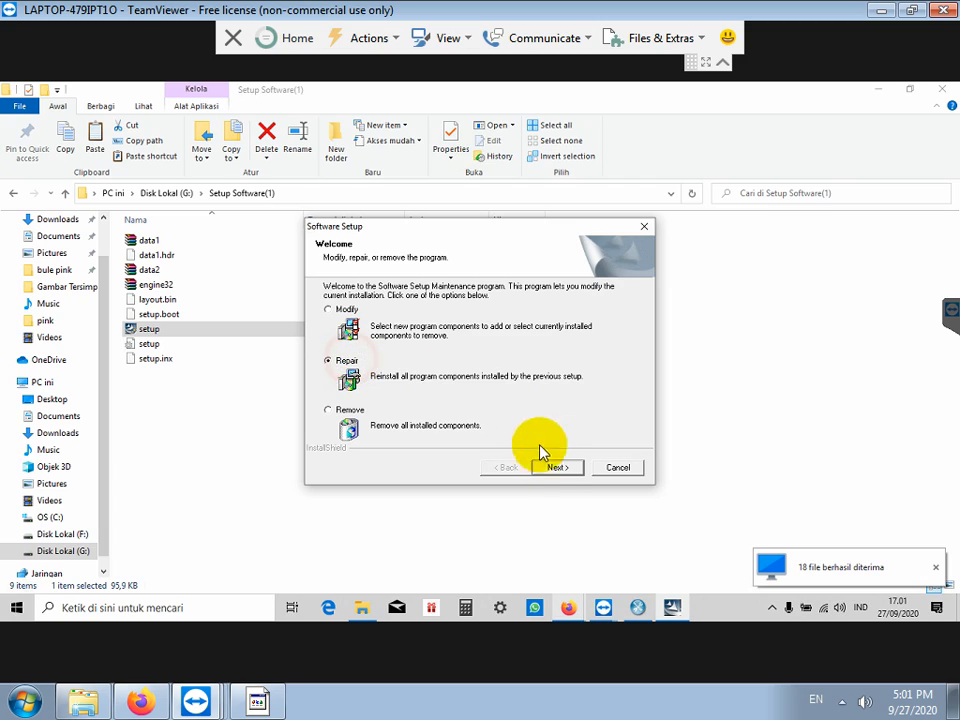
pyautogui.click(557, 467)
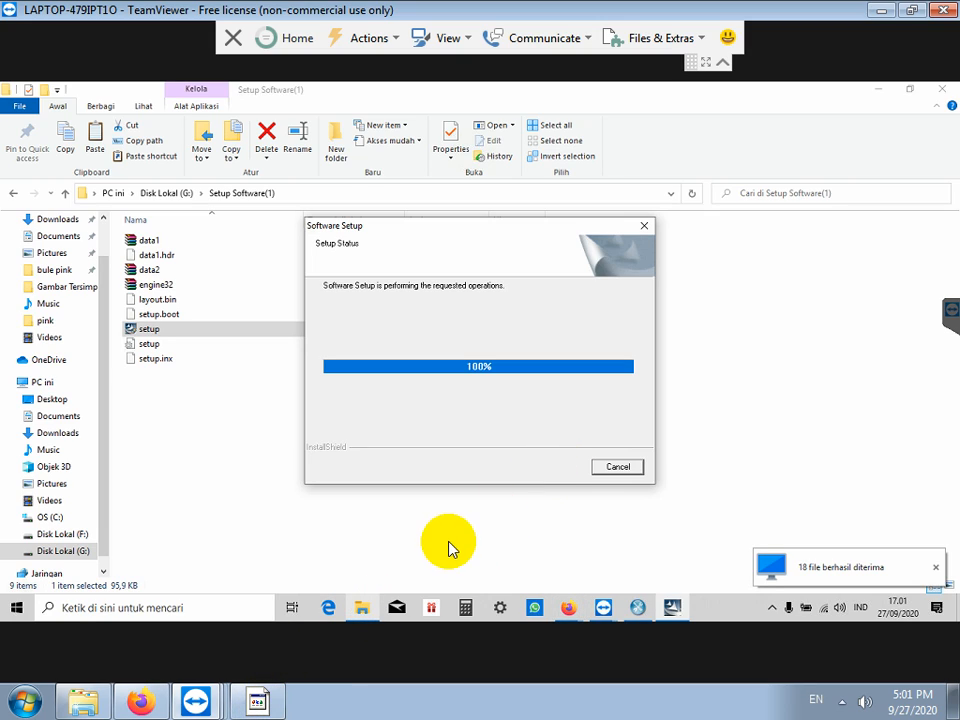
pyautogui.click(257, 702)
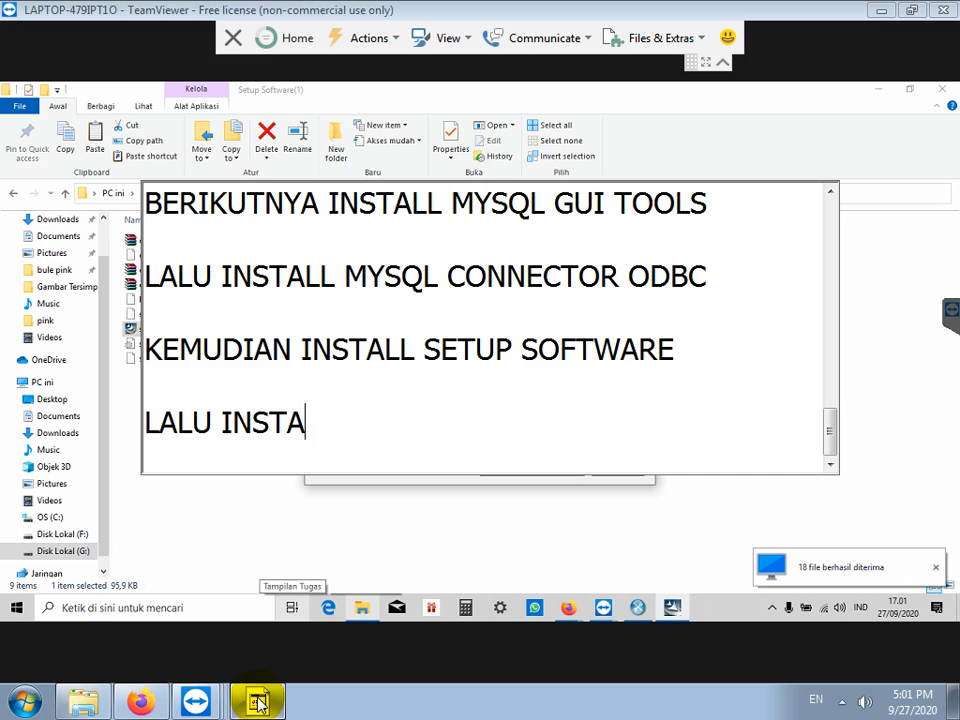
# Step: Add 'DRIVER FINGERPRINT SCANNER' to the note and close the completed maintenance setup
pyautogui.write('DRI')
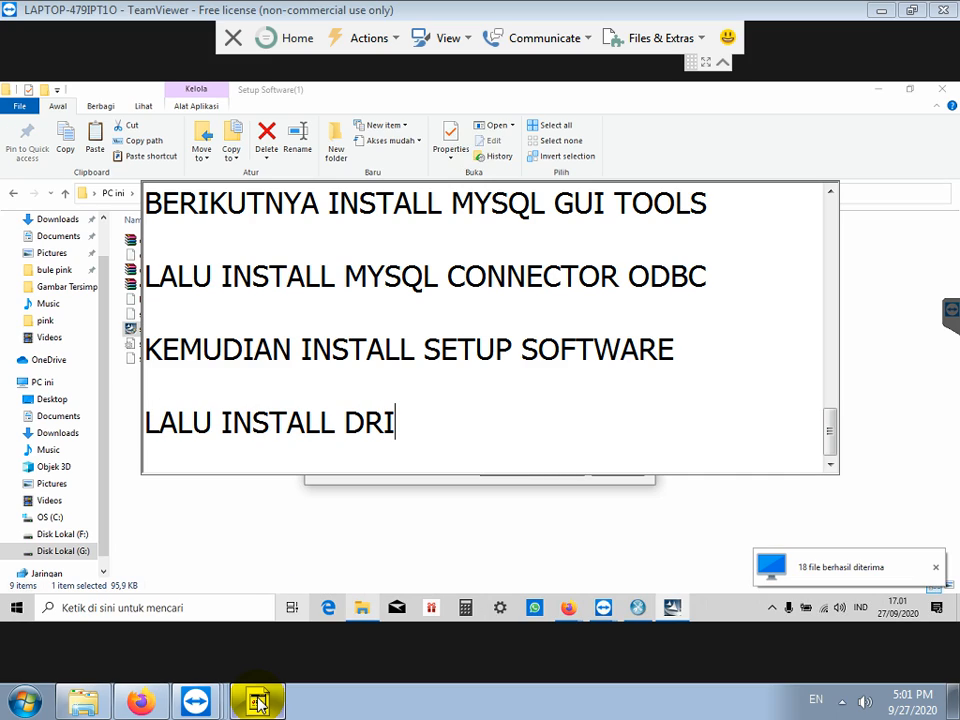
pyautogui.write('VER FINGERPR')
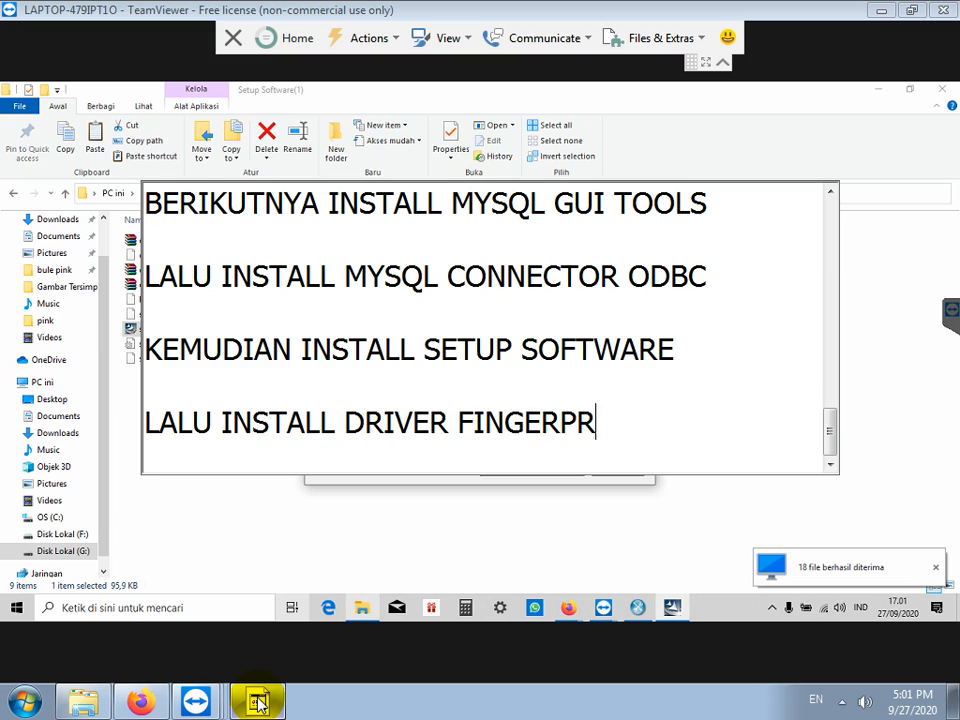
pyautogui.write('INT SCANNER')
pyautogui.press('Return')
pyautogui.press('Return')
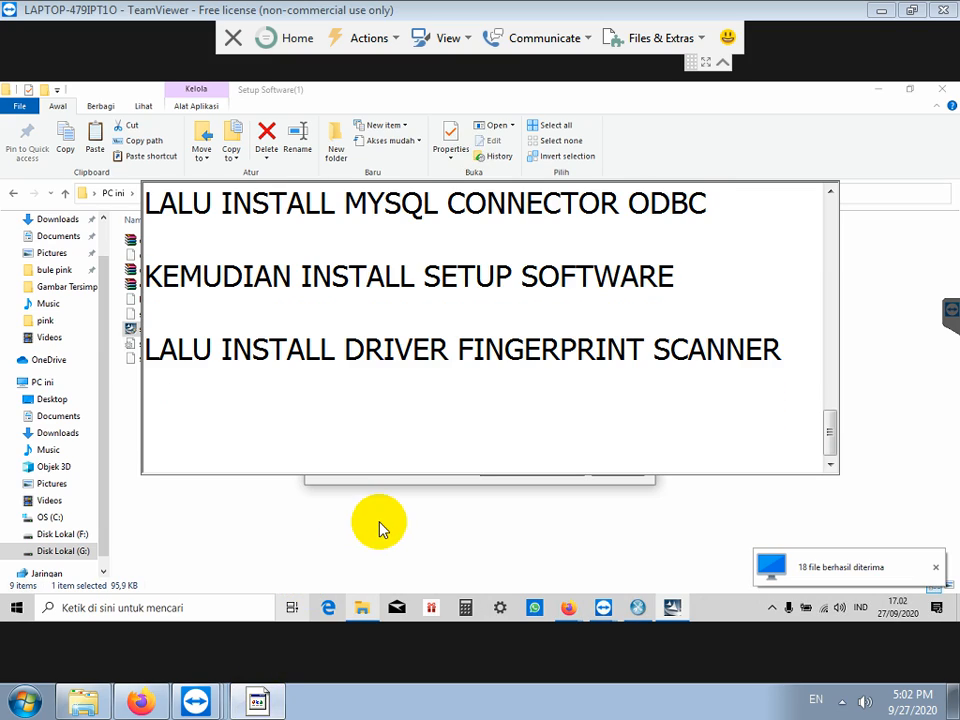
pyautogui.click(380, 490)
pyautogui.click(558, 467)
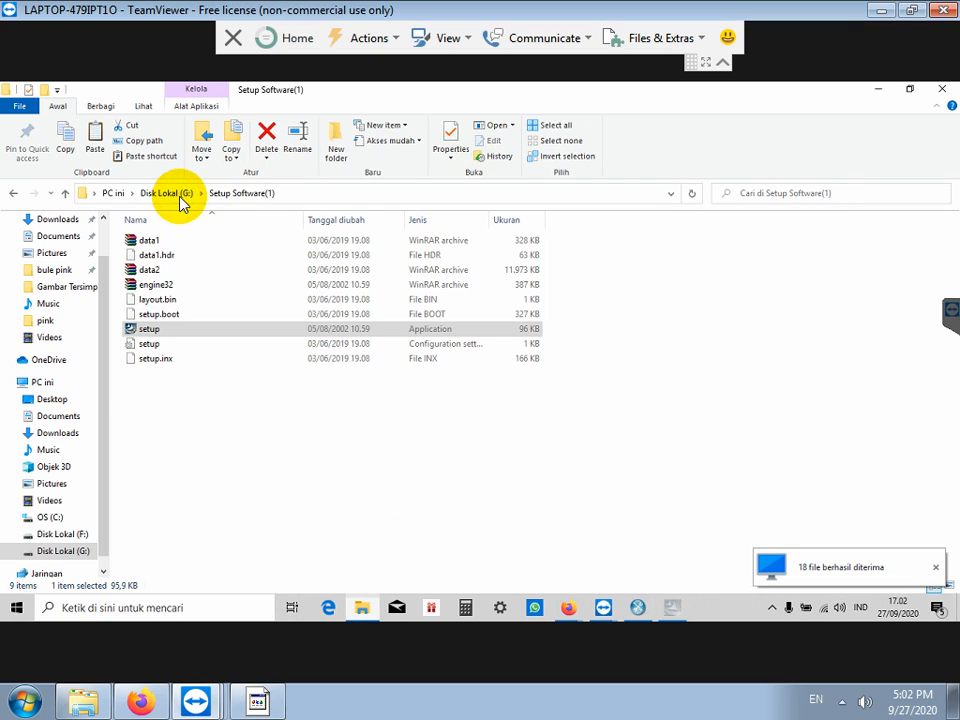
# Step: Run Register_SDK in zkemkeeper as administrator to register the DLLs, then finish the MySQL configuration wizard
pyautogui.click(181, 199)
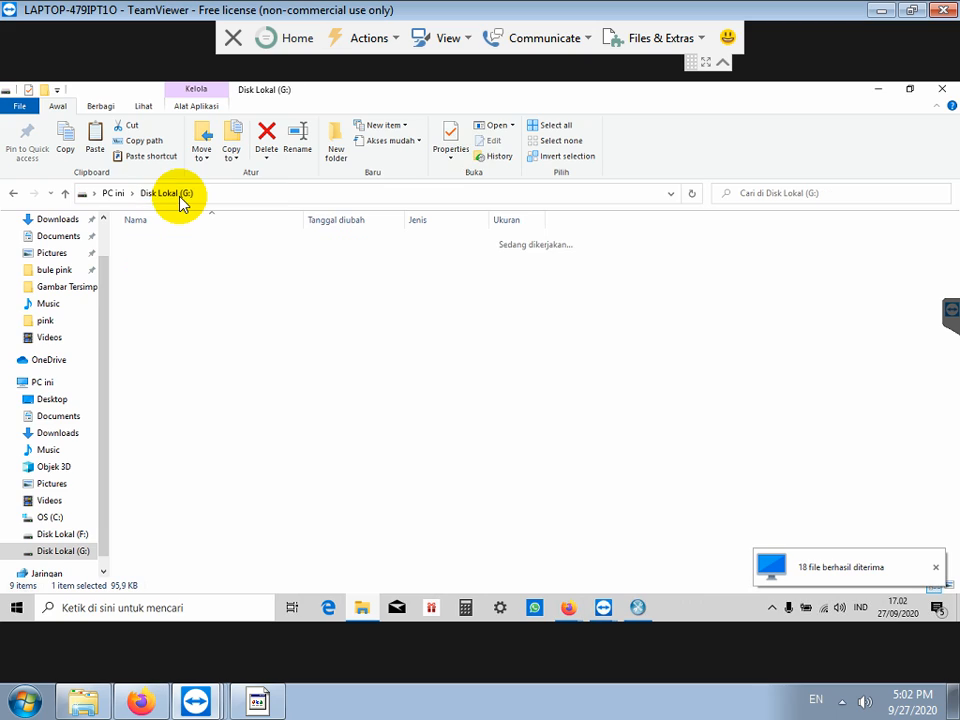
pyautogui.doubleClick(158, 272)
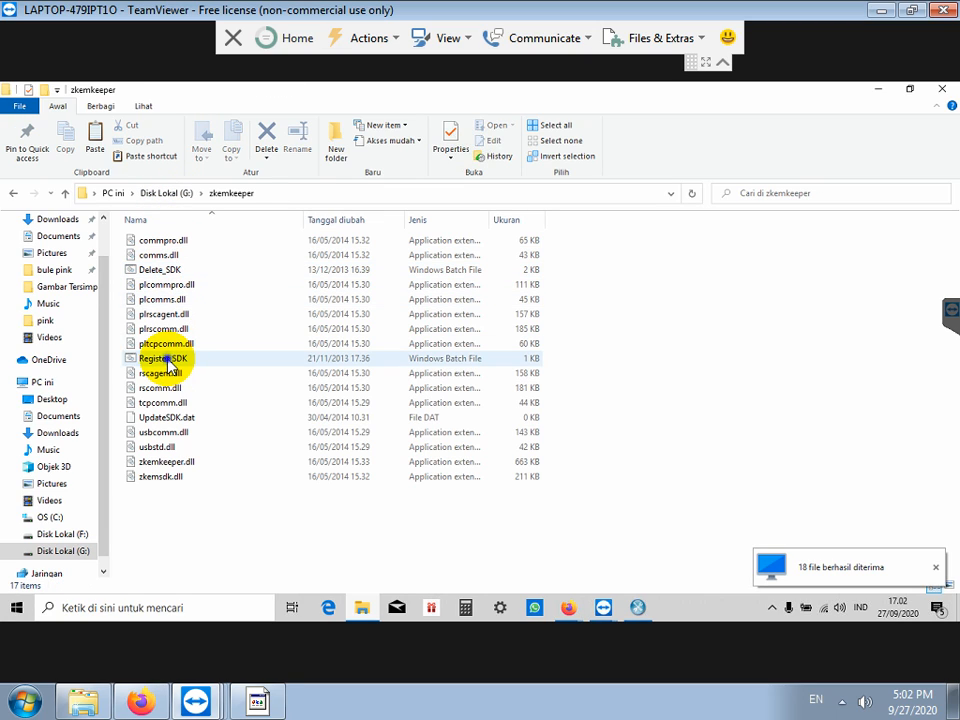
pyautogui.rightClick(167, 358)
pyautogui.click(240, 316)
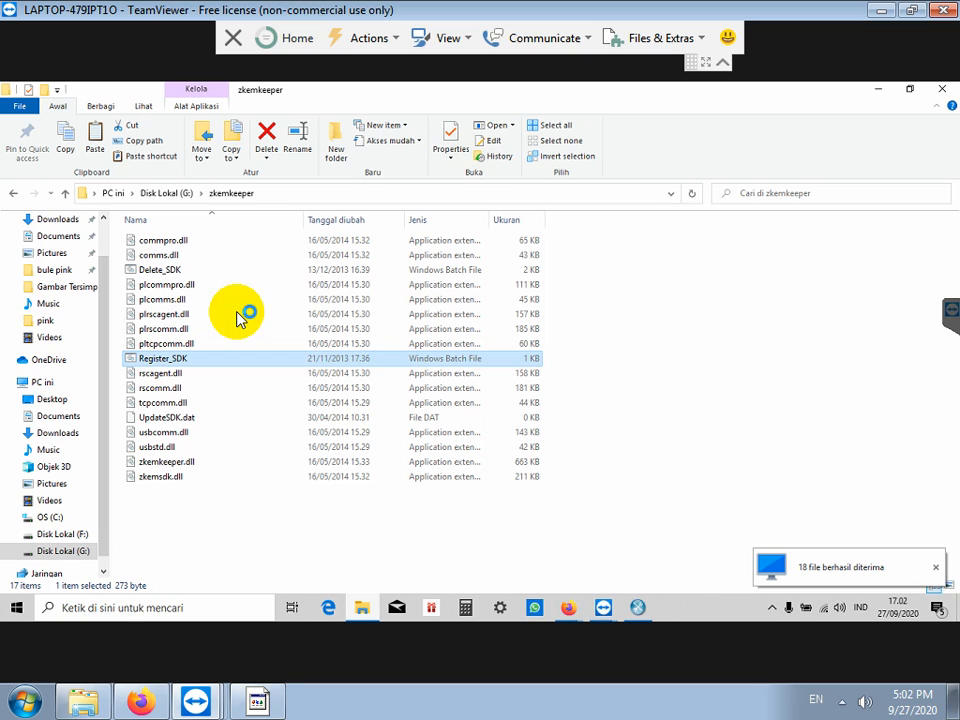
pyautogui.click(441, 436)
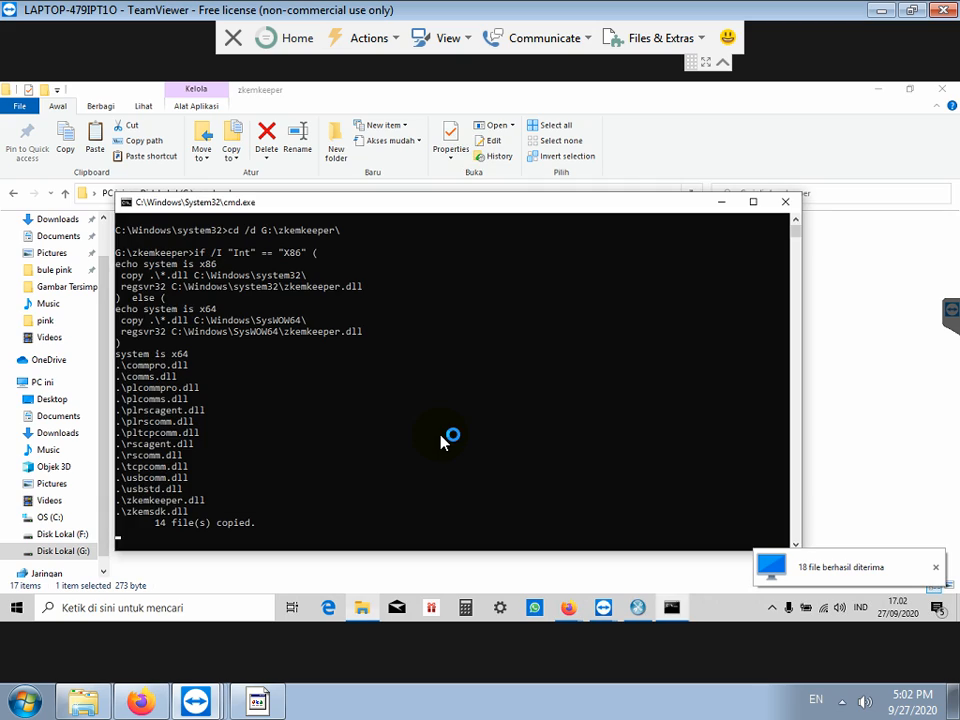
pyautogui.click(580, 393)
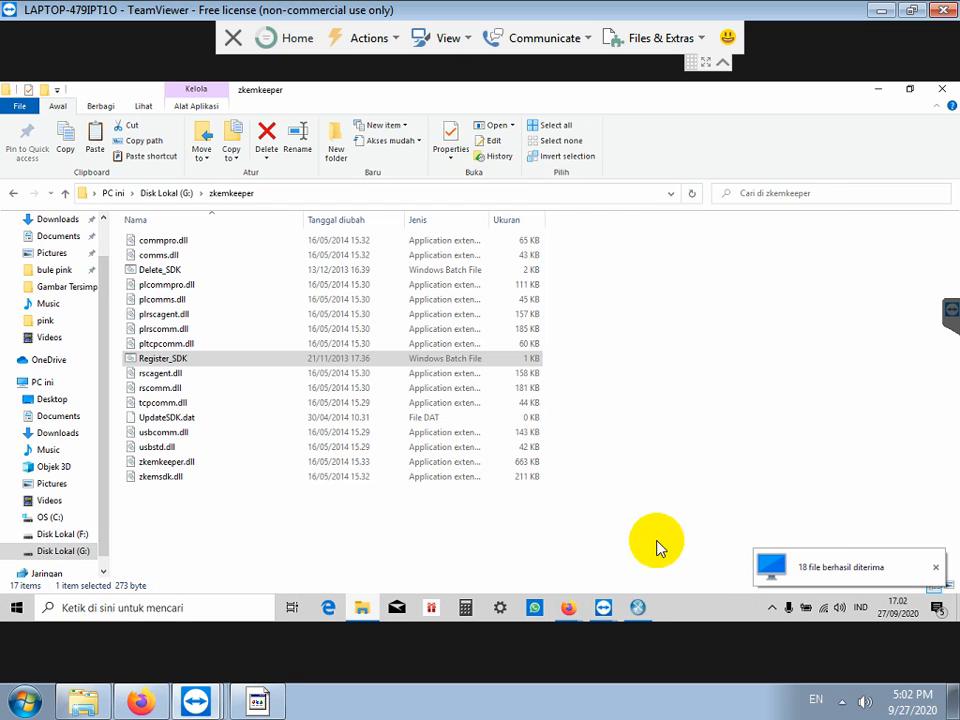
pyautogui.click(638, 607)
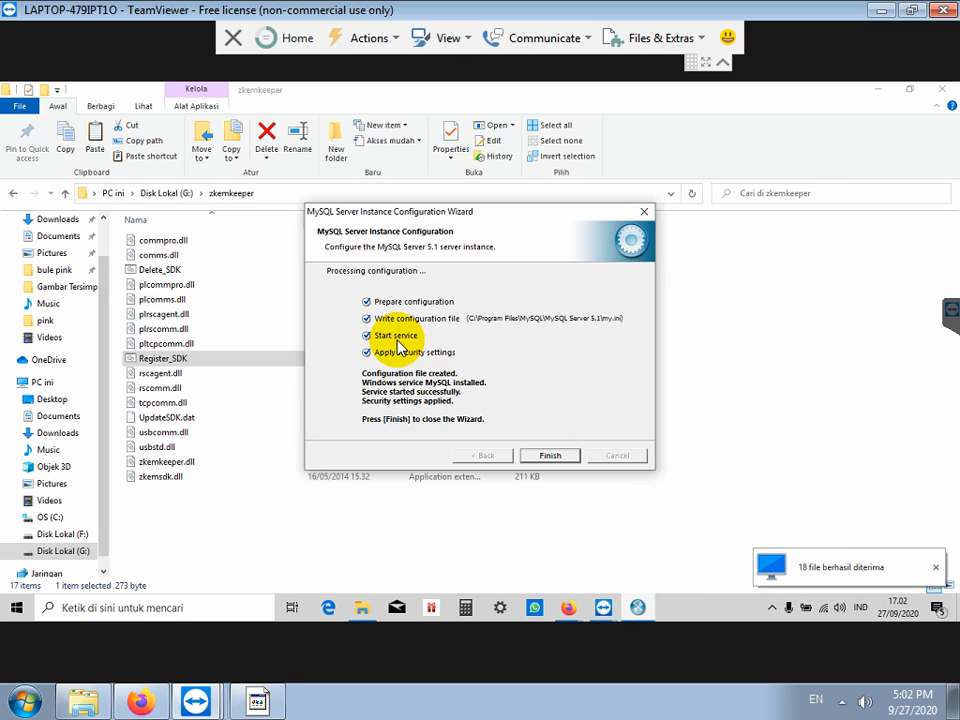
pyautogui.click(550, 455)
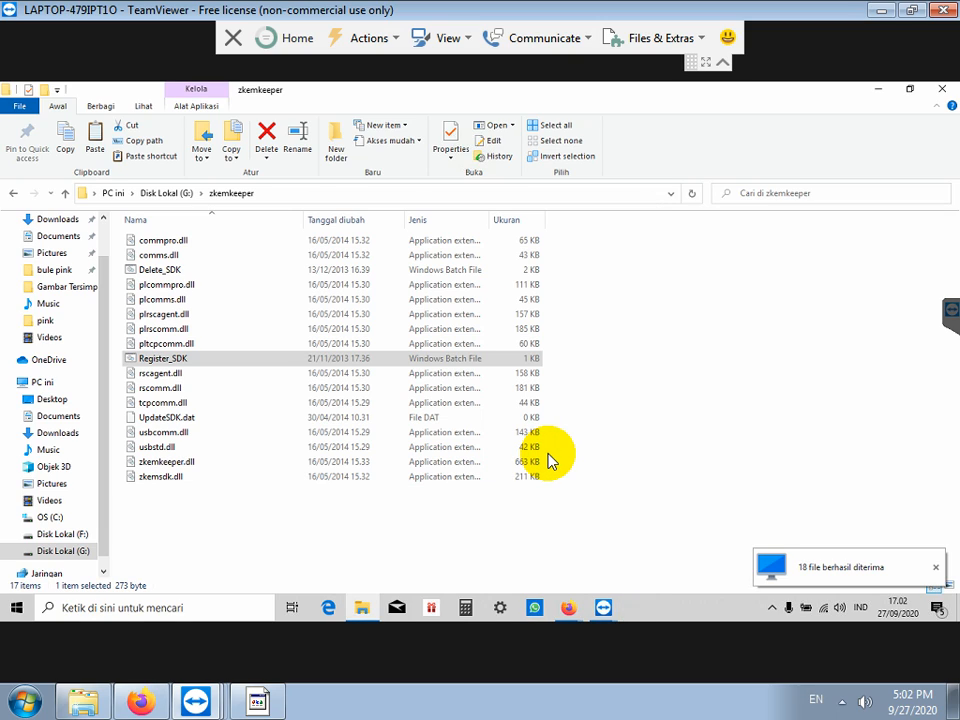
# Step: Add 'JALANKAN MYSQL ADMINISTRATOR, UNTUK PASANG DATABASE .SQL NYA' to the note and return to the remote desktop
pyautogui.click(264, 705)
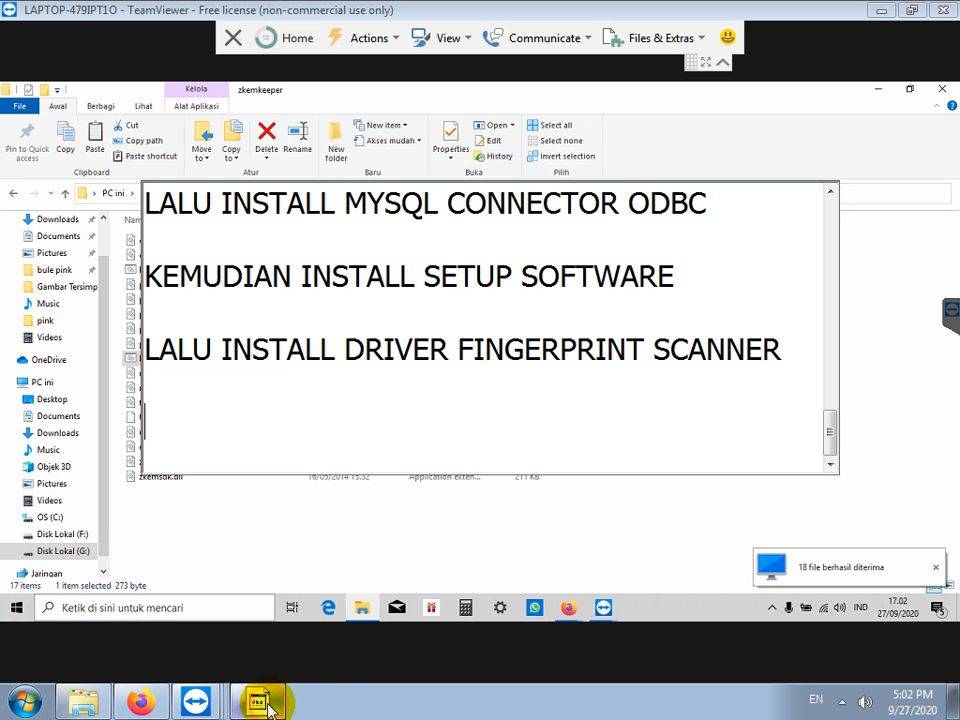
pyautogui.write('JALANKAN MYSQ')
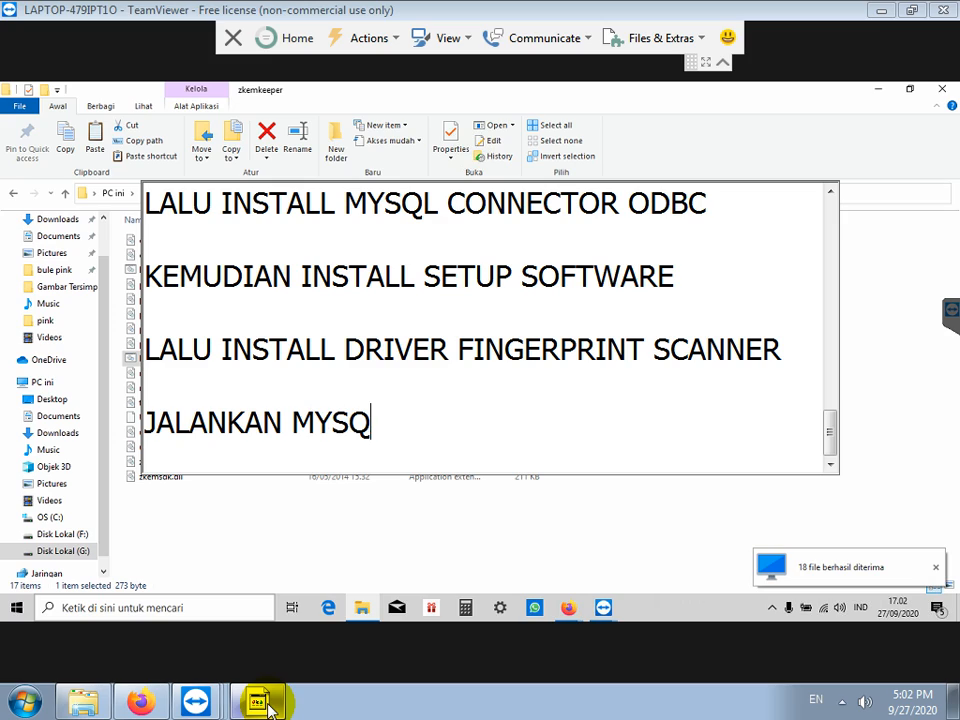
pyautogui.write('L ADMINISTRAT')
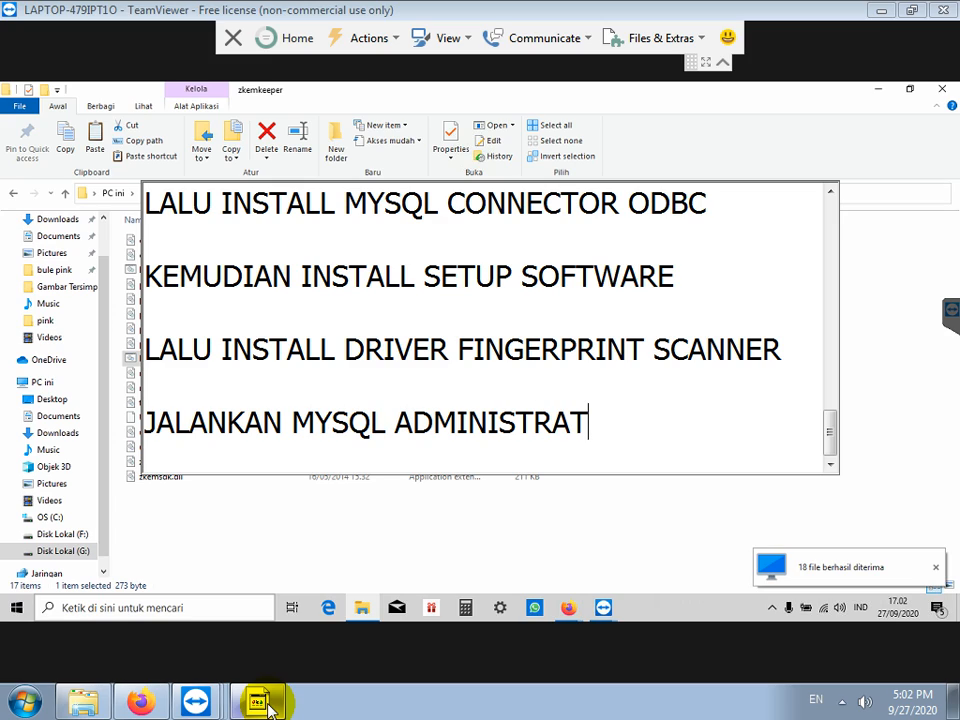
pyautogui.write('OR, UNTUK ')
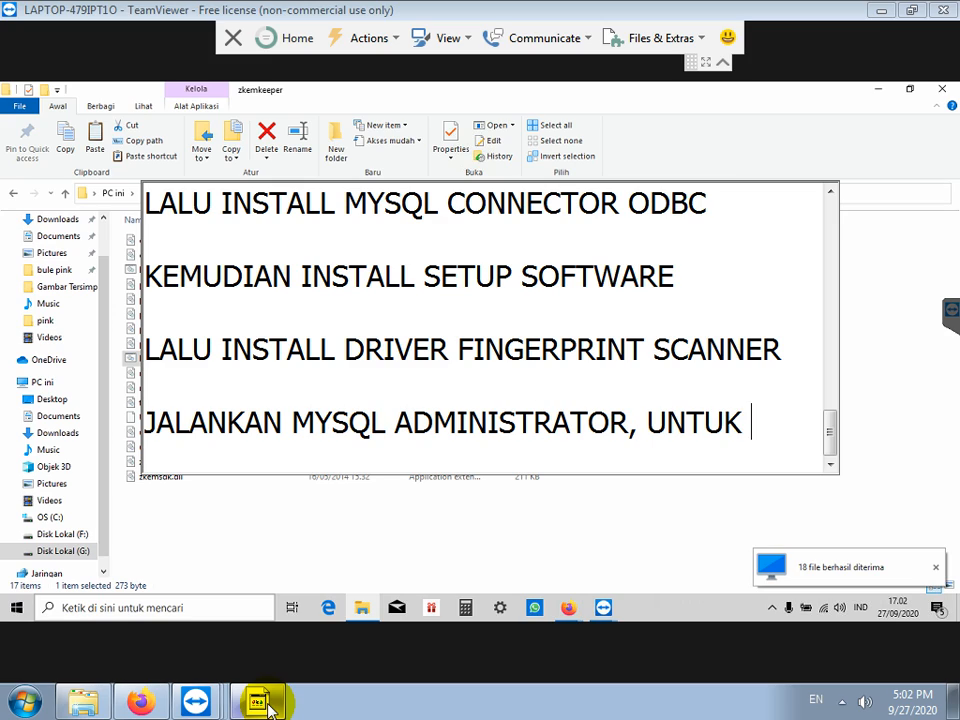
pyautogui.write('PASANG DATABASE .SQL NYA')
pyautogui.press('Return')
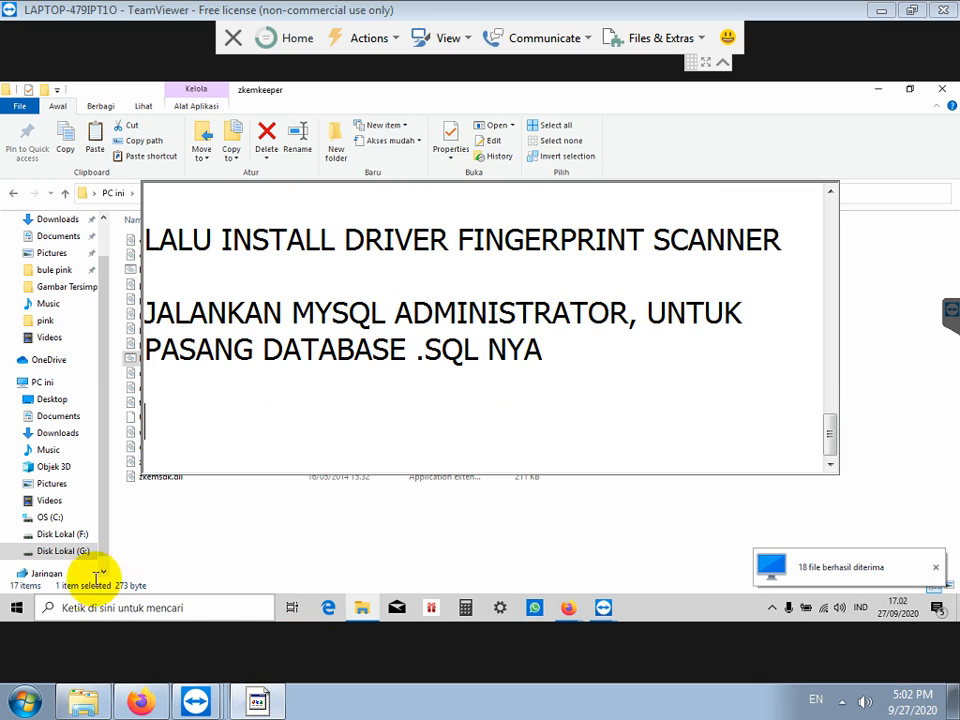
pyautogui.click(16, 617)
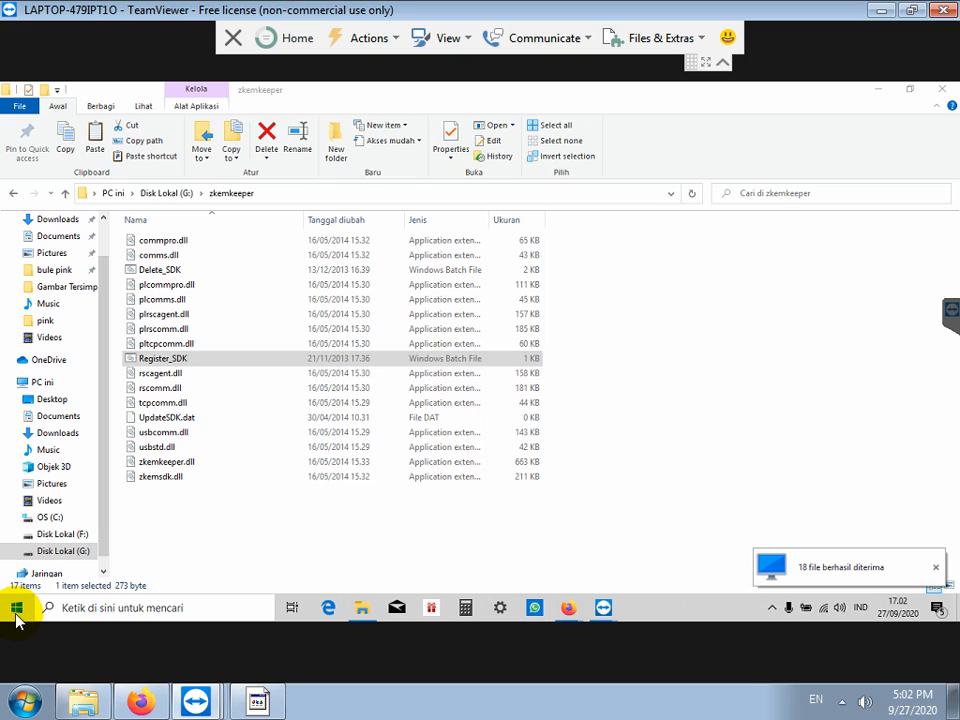
# Step: Launch MySQL Administrator from the remote Start menu's MySQL group and begin filling the server host
pyautogui.click(16, 614)
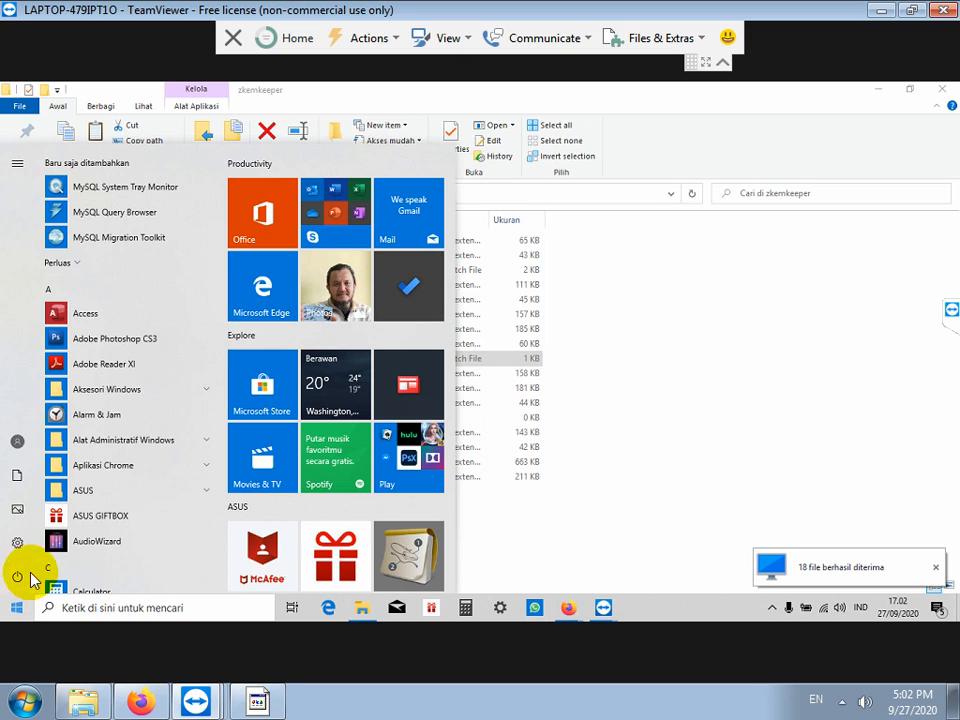
pyautogui.scroll(-4, 137, 375)
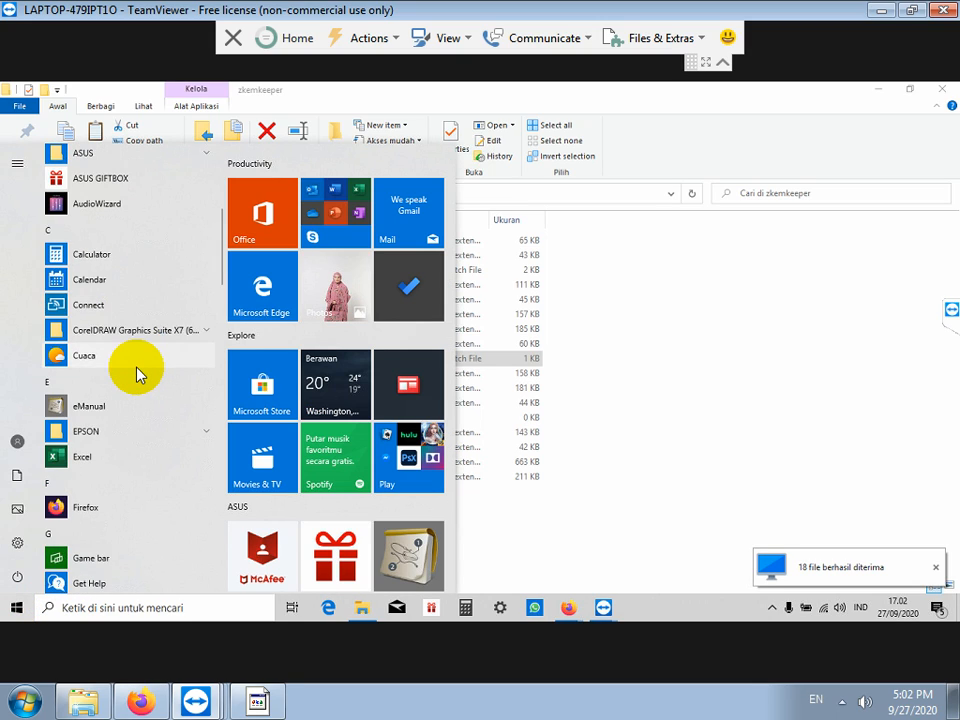
pyautogui.scroll(-6, 135, 378)
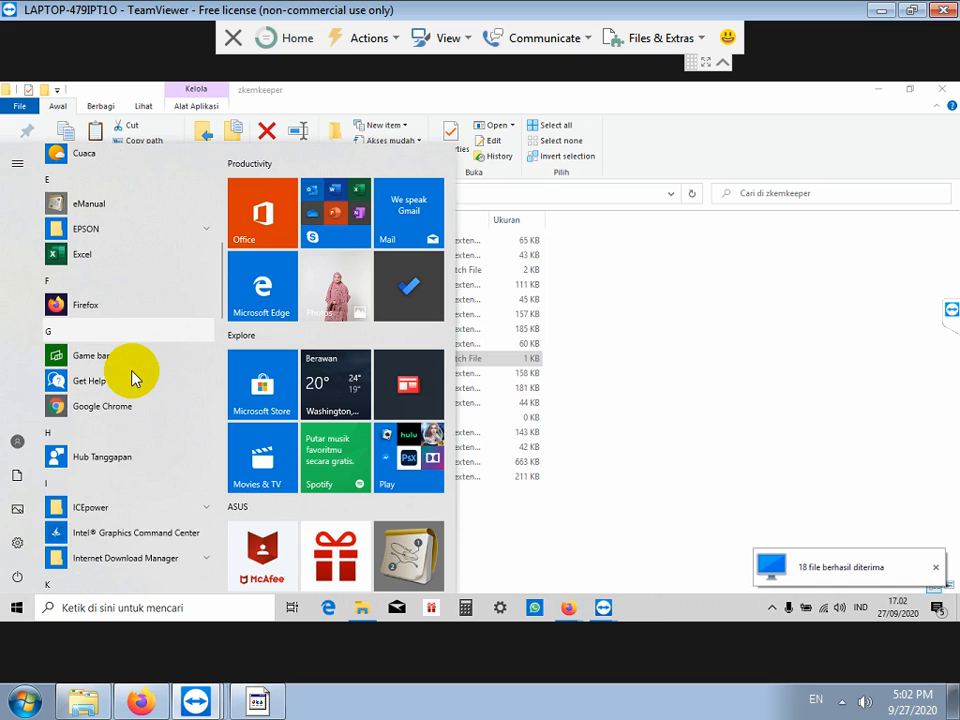
pyautogui.scroll(-5, 131, 371)
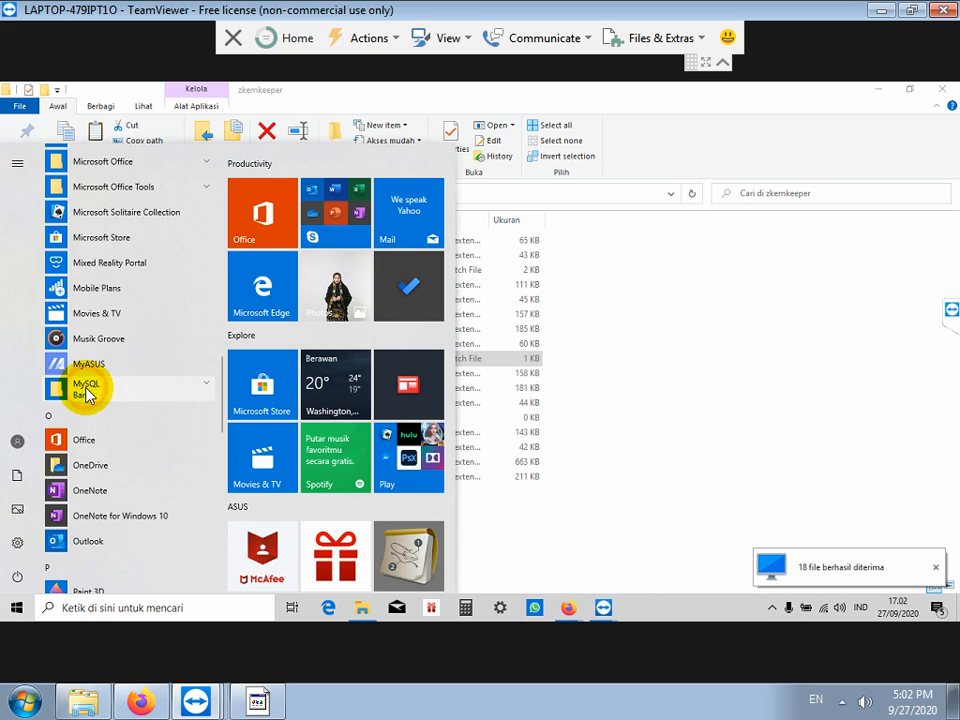
pyautogui.click(86, 390)
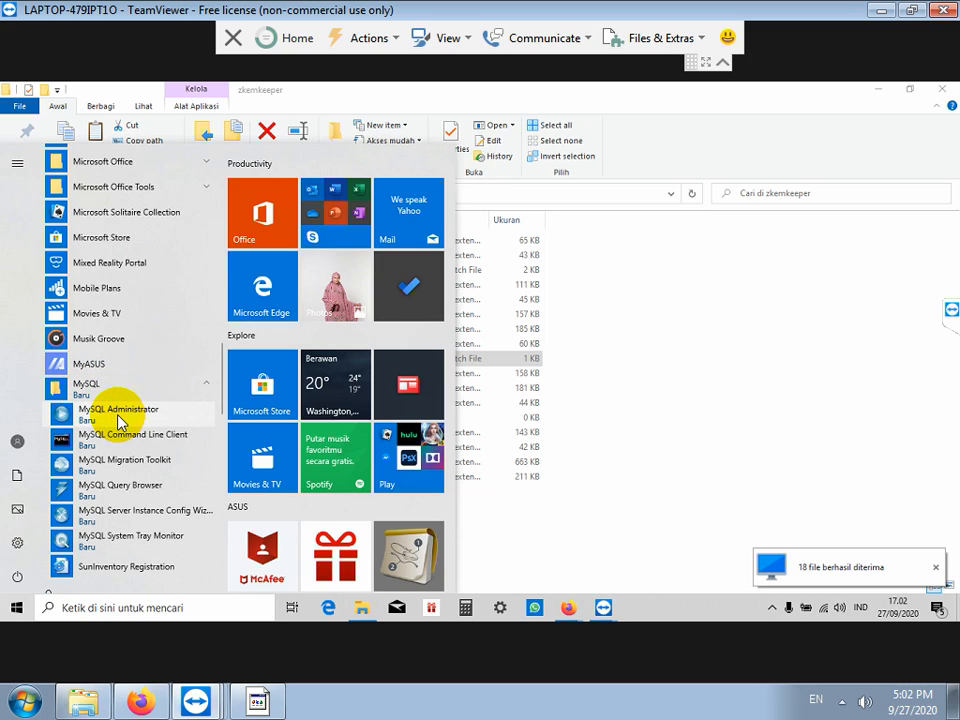
pyautogui.click(118, 418)
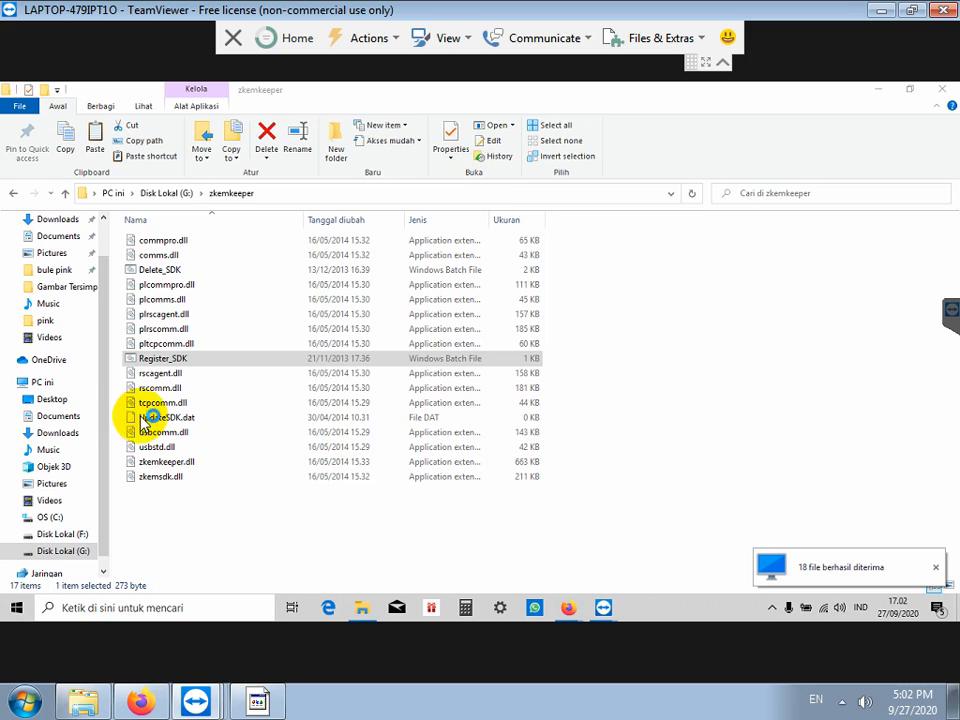
pyautogui.click(467, 360)
pyautogui.write('l')
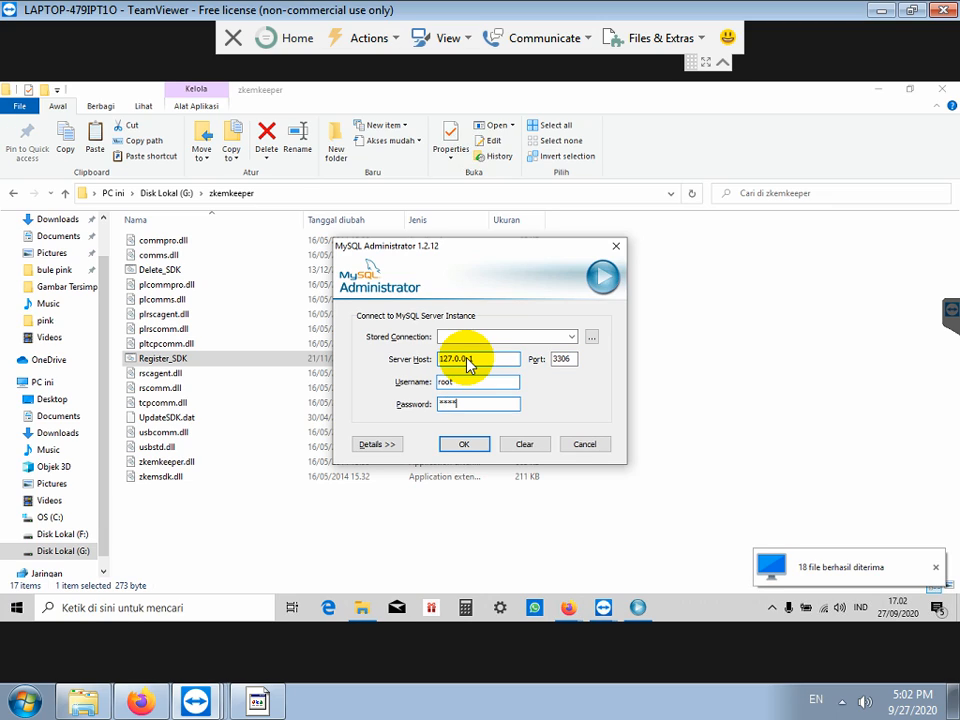
pyautogui.click(258, 703)
# Step: Write the root-password note line, fixing the 'KONFIGURASI MYSQL' spacing and replacing SEBELUMNYA with 'TADI DIATAS'
pyautogui.write('PA')
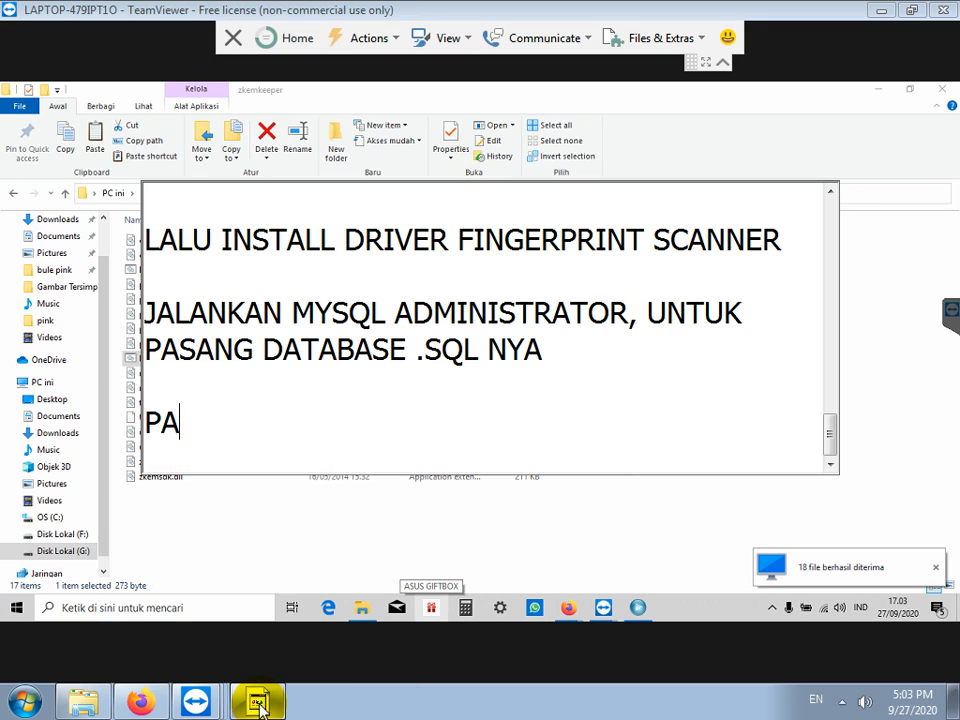
pyautogui.write('SSWOR')
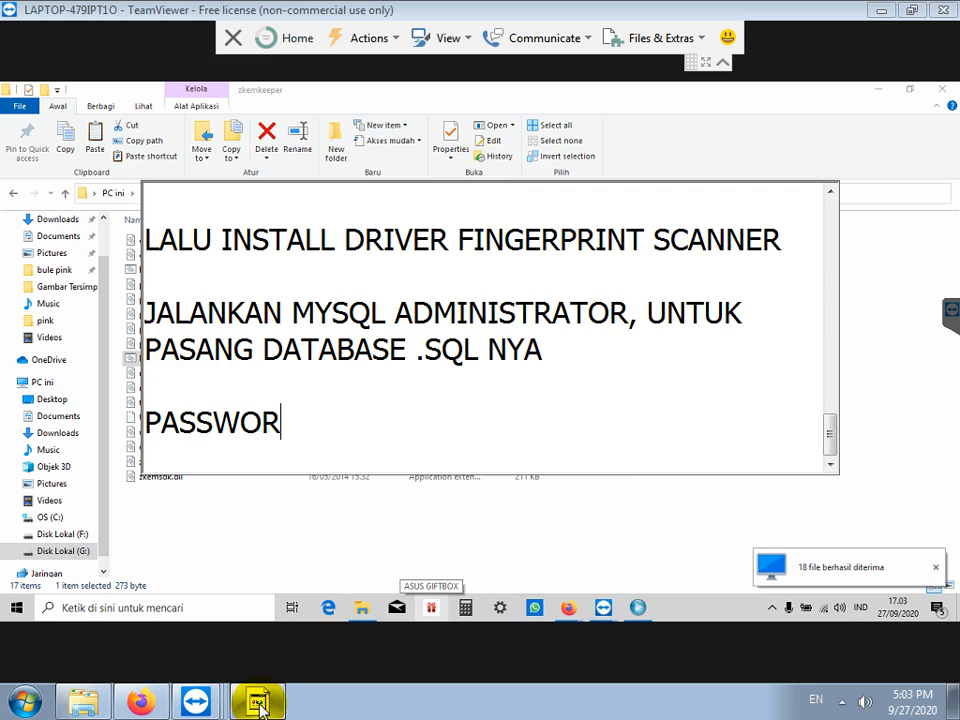
pyautogui.write('D ROOT DIISI RO')
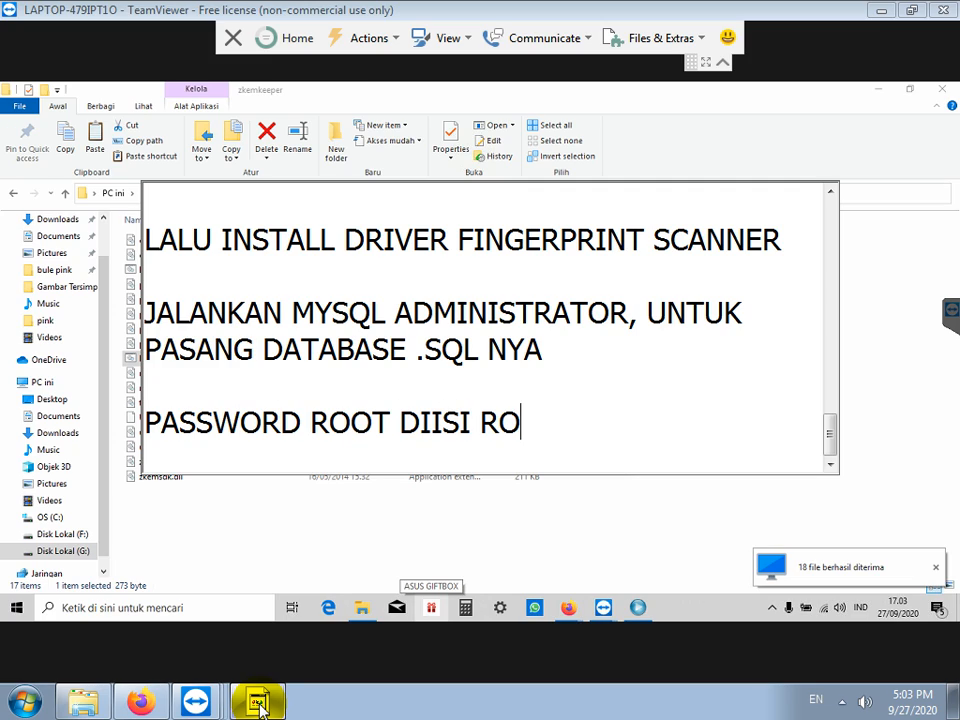
pyautogui.write('OT JUGA SESUAI ')
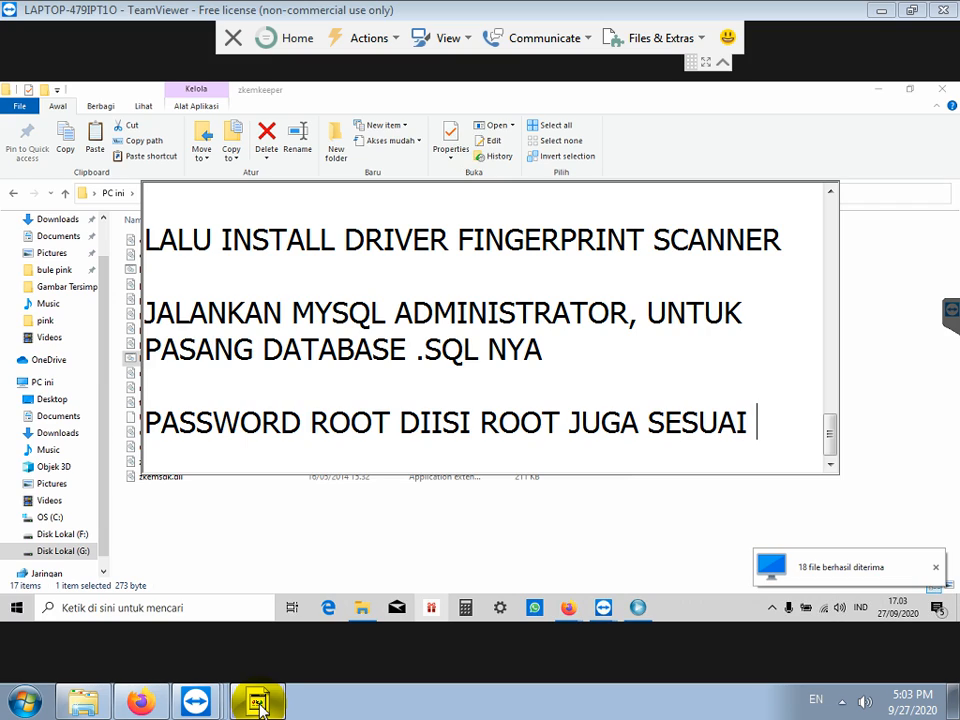
pyautogui.write('SAAT KONFIG')
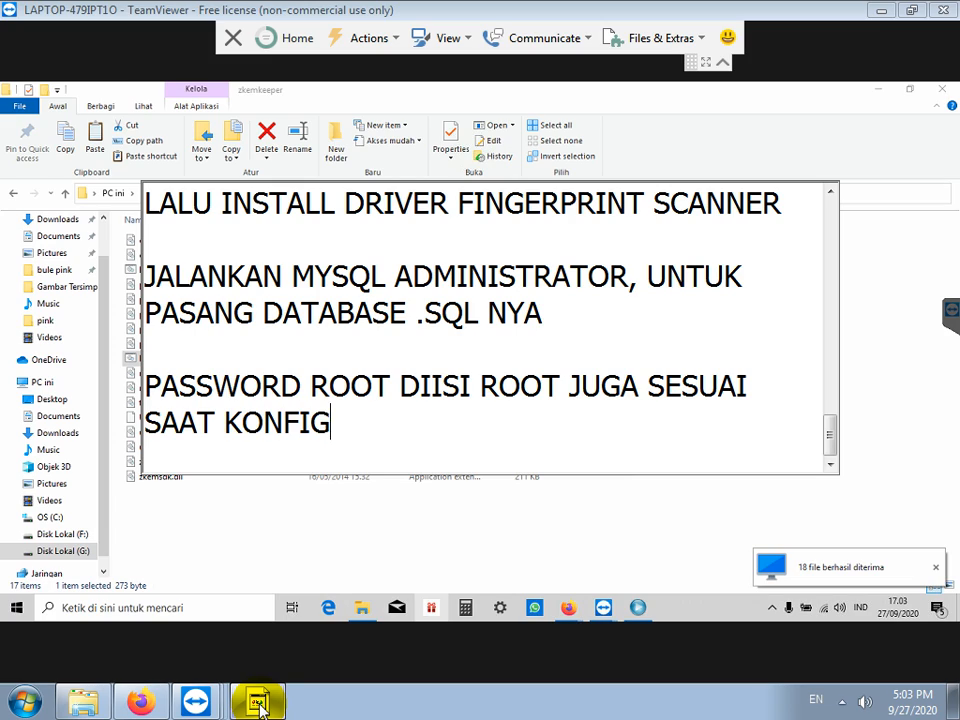
pyautogui.write('URASIMYSQL ')
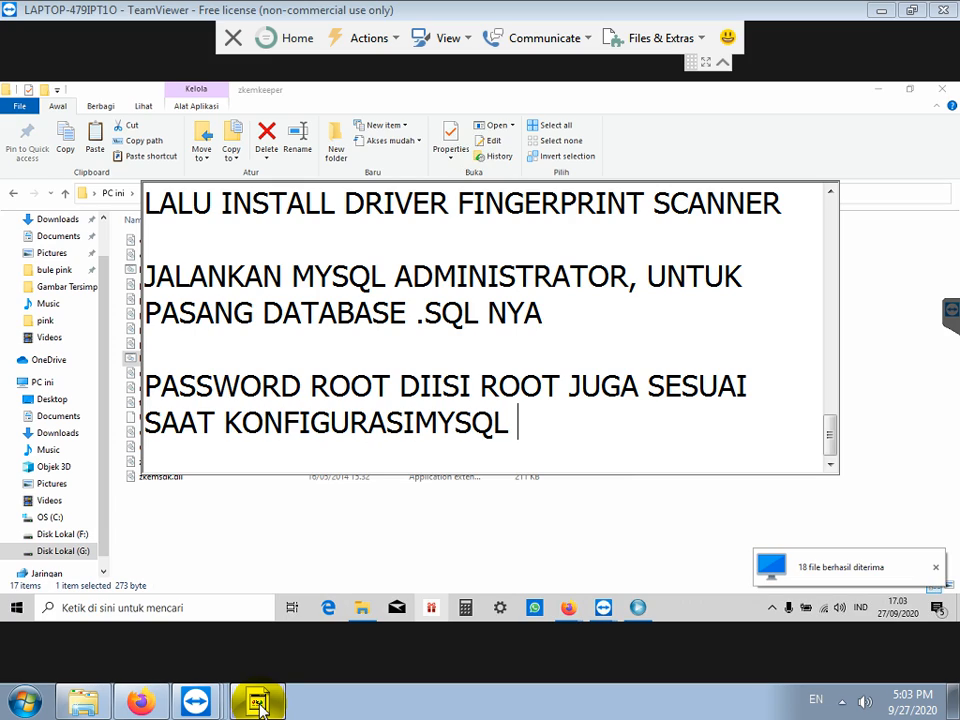
pyautogui.write('SEBELUMNYA')
pyautogui.press('Return')
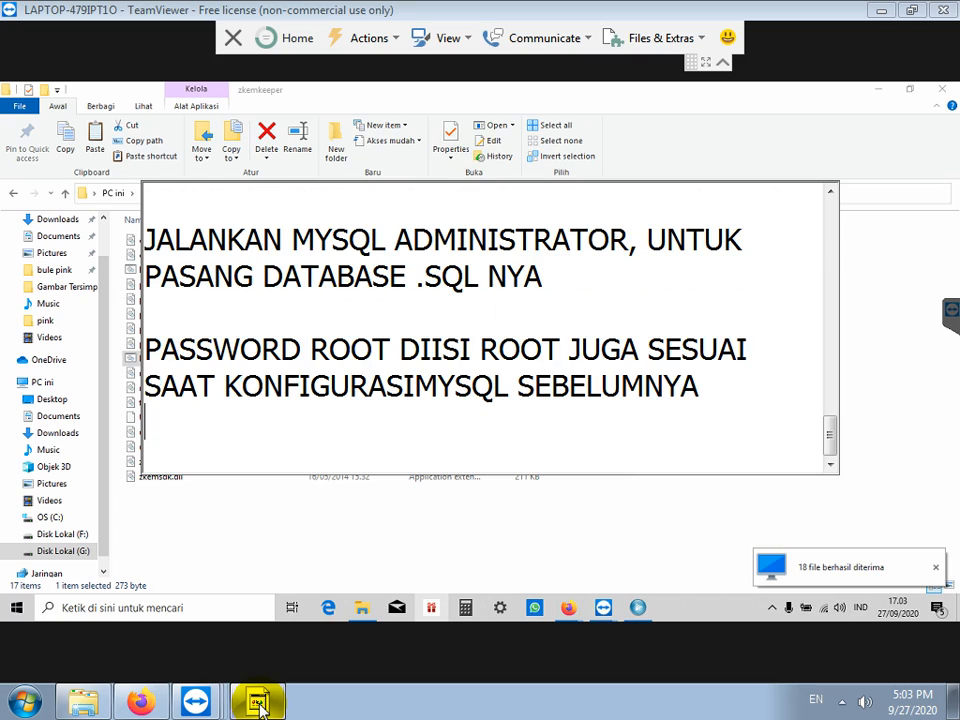
pyautogui.click(411, 346)
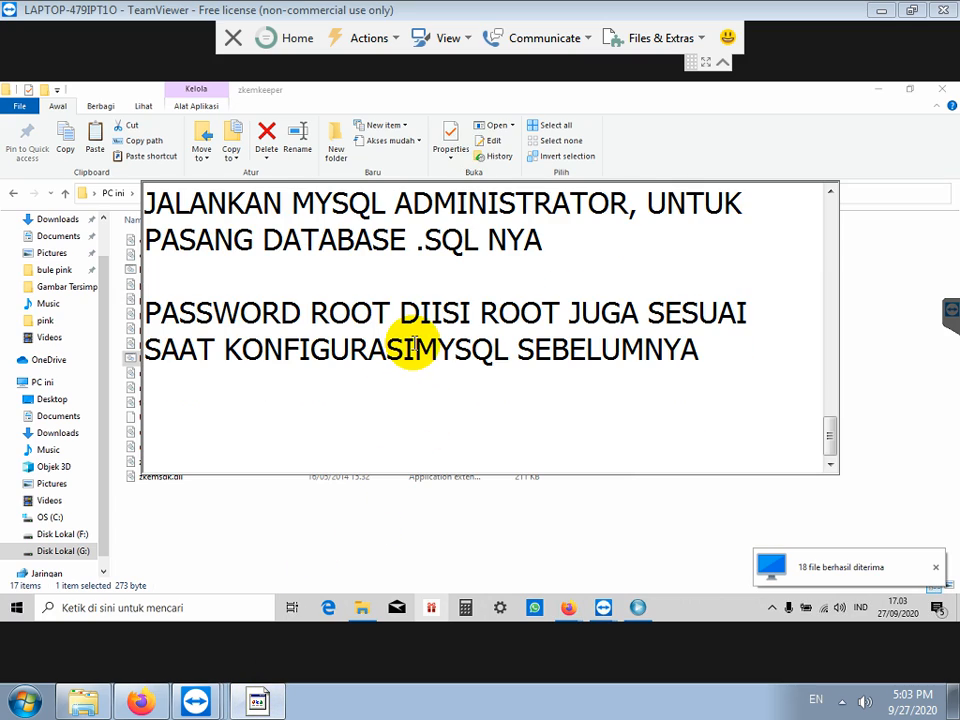
pyautogui.doubleClick(540, 352)
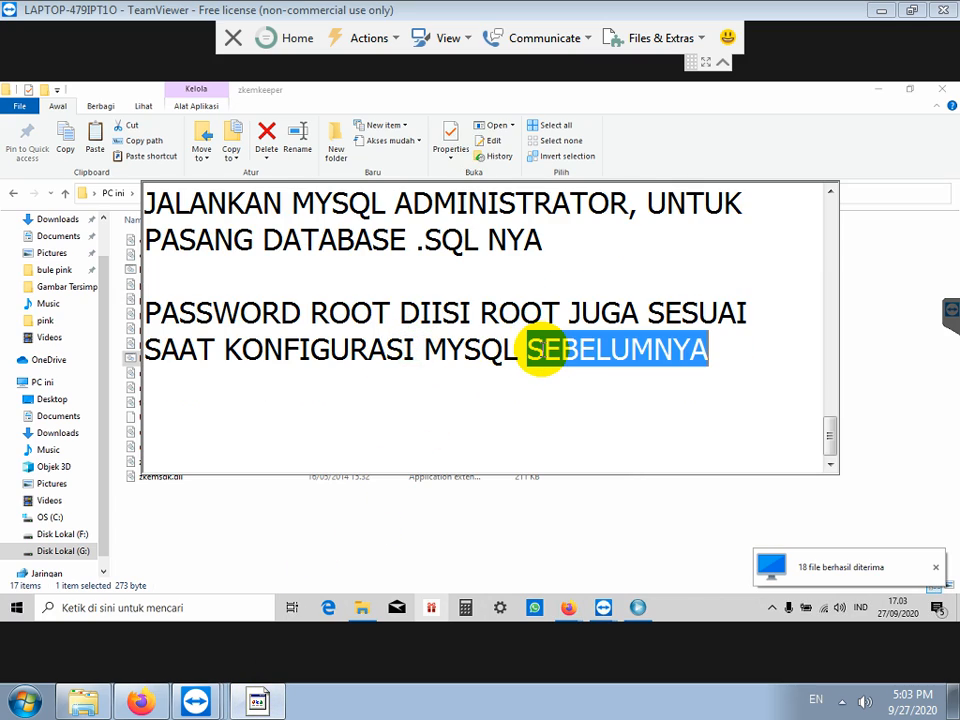
pyautogui.write('TADI DIATAS')
pyautogui.press('Return')
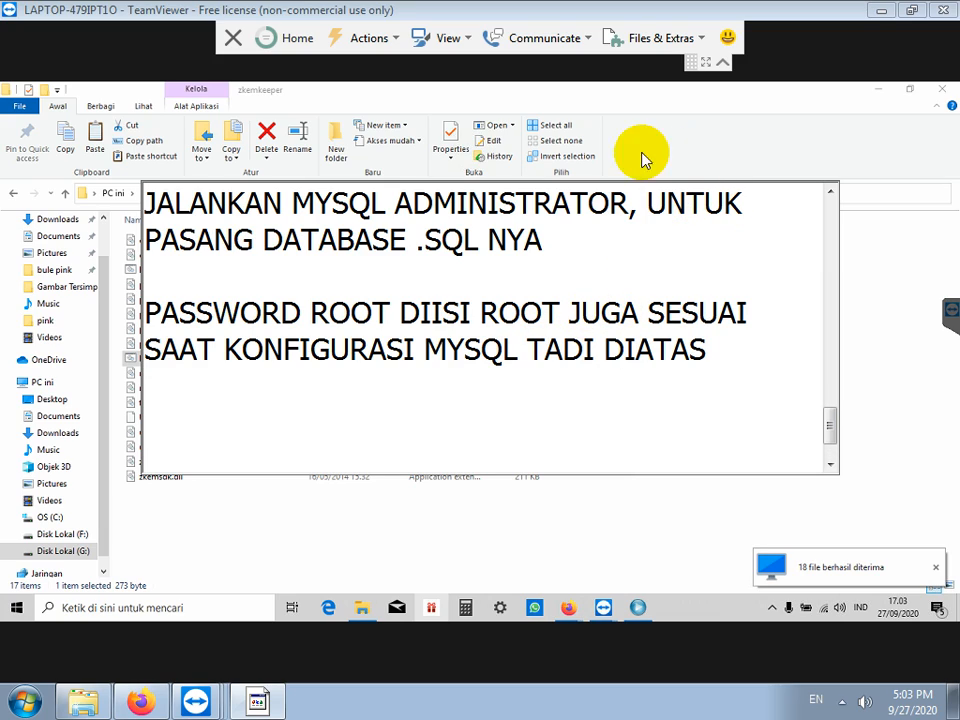
# Step: Connect MySQL Administrator to the local server and go to the Restore section
pyautogui.click(638, 606)
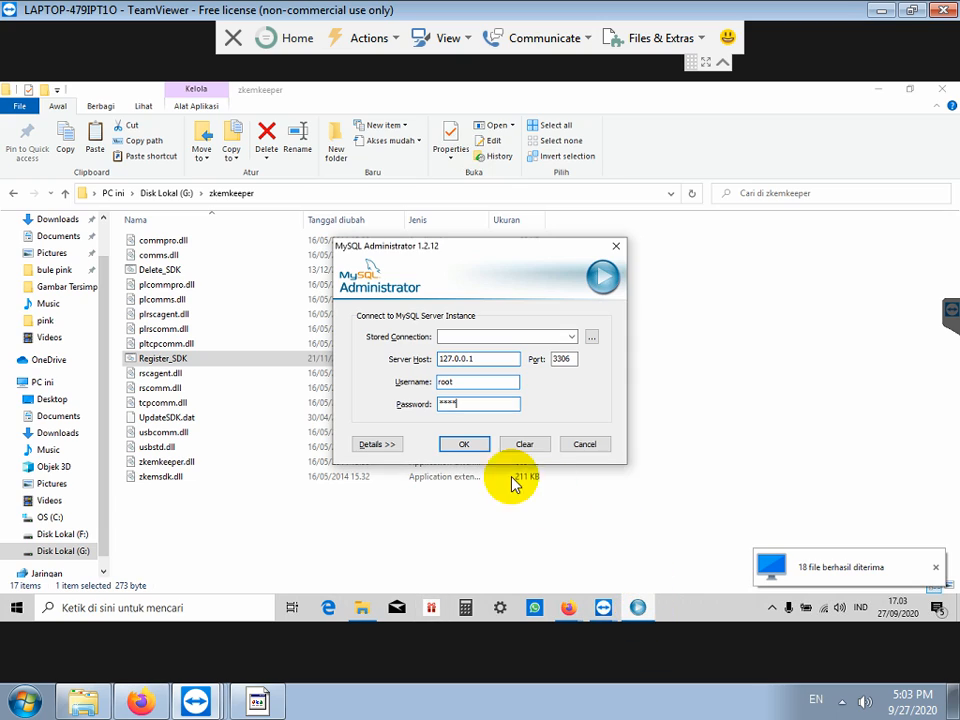
pyautogui.click(464, 444)
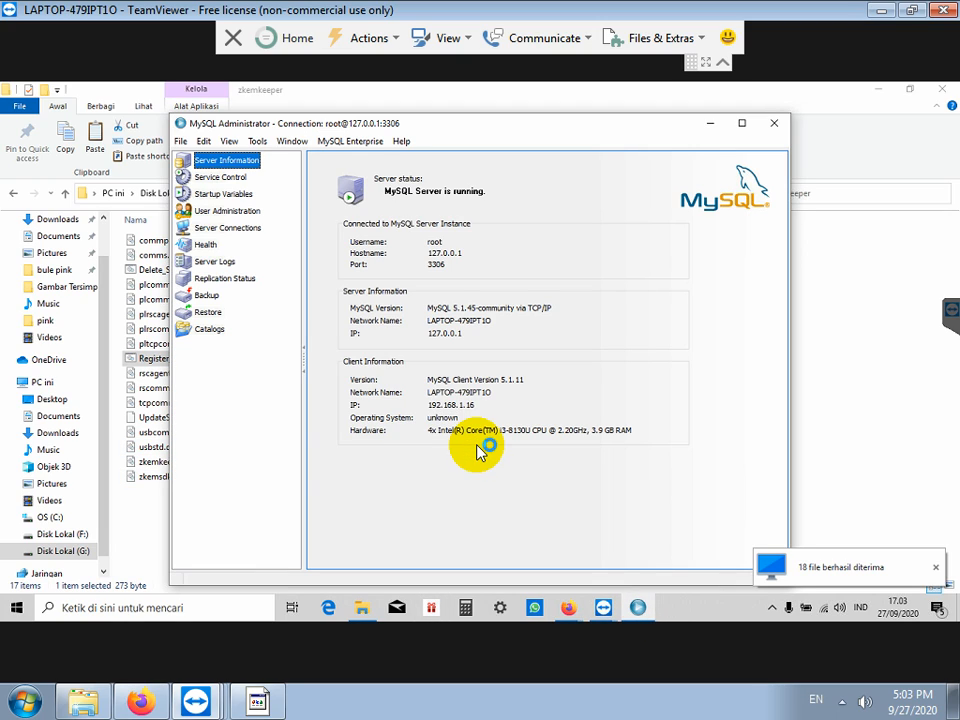
pyautogui.click(212, 321)
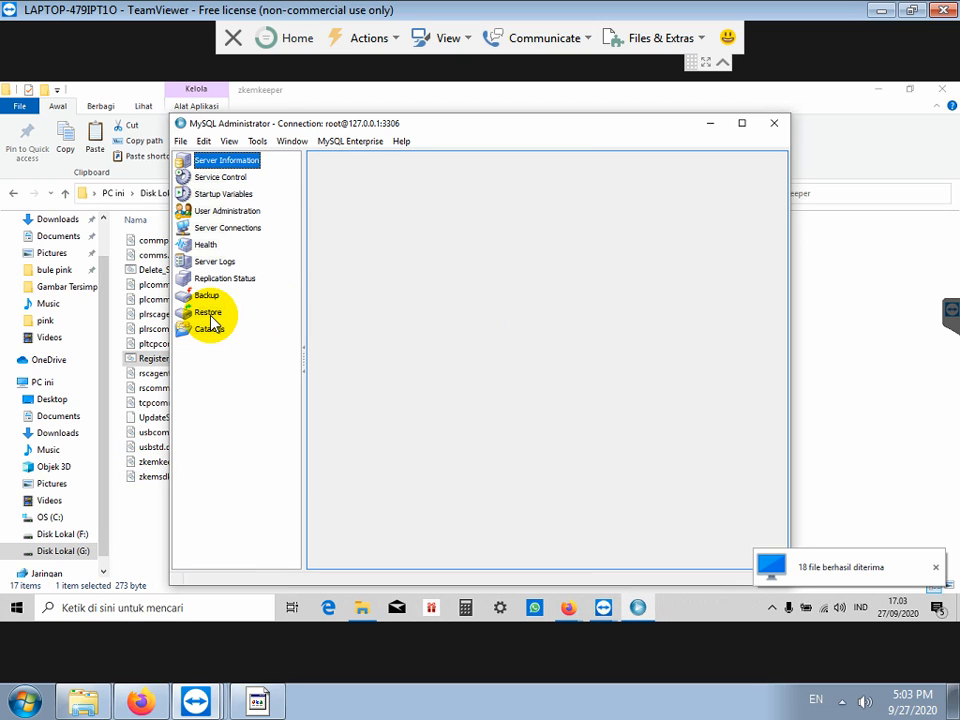
# Step: Load G:\garmen.sql as the backup file and start the restore
pyautogui.click(648, 553)
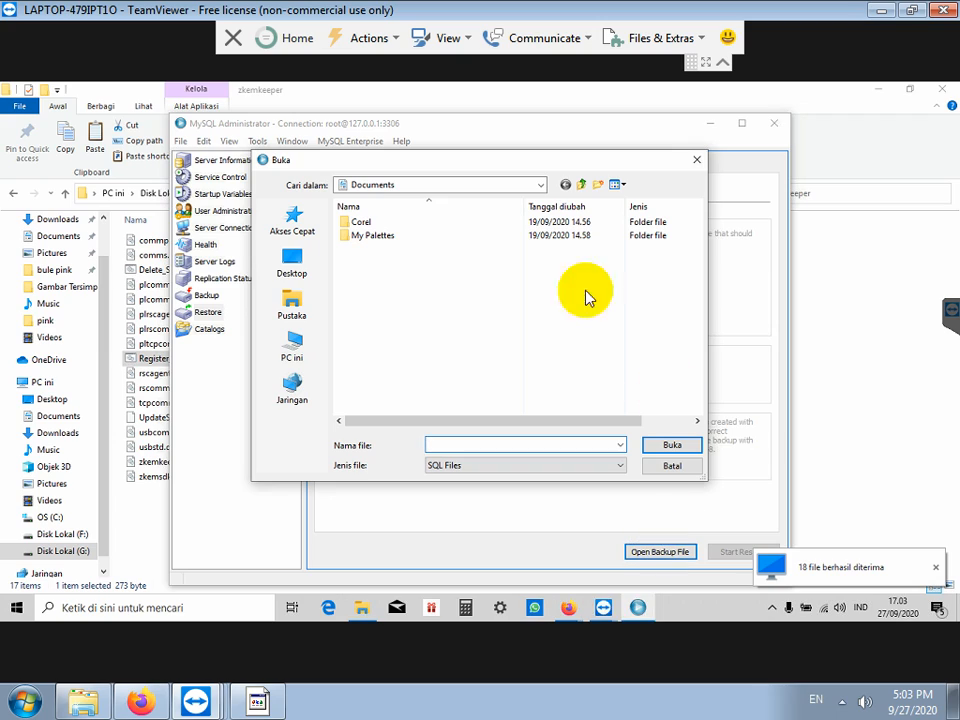
pyautogui.click(305, 352)
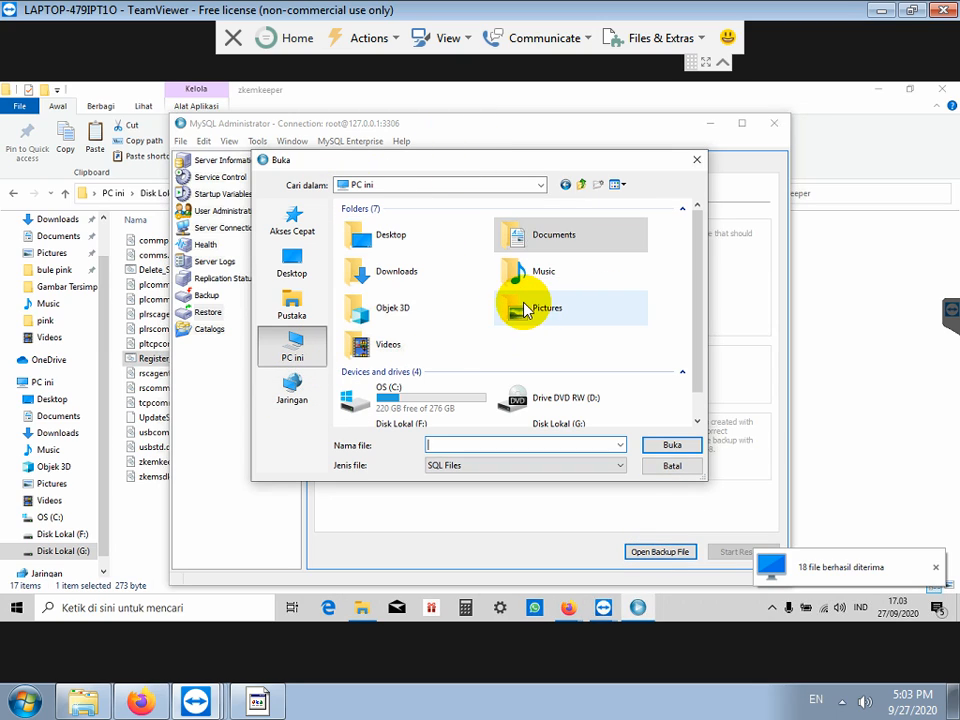
pyautogui.scroll(-1, 486, 340)
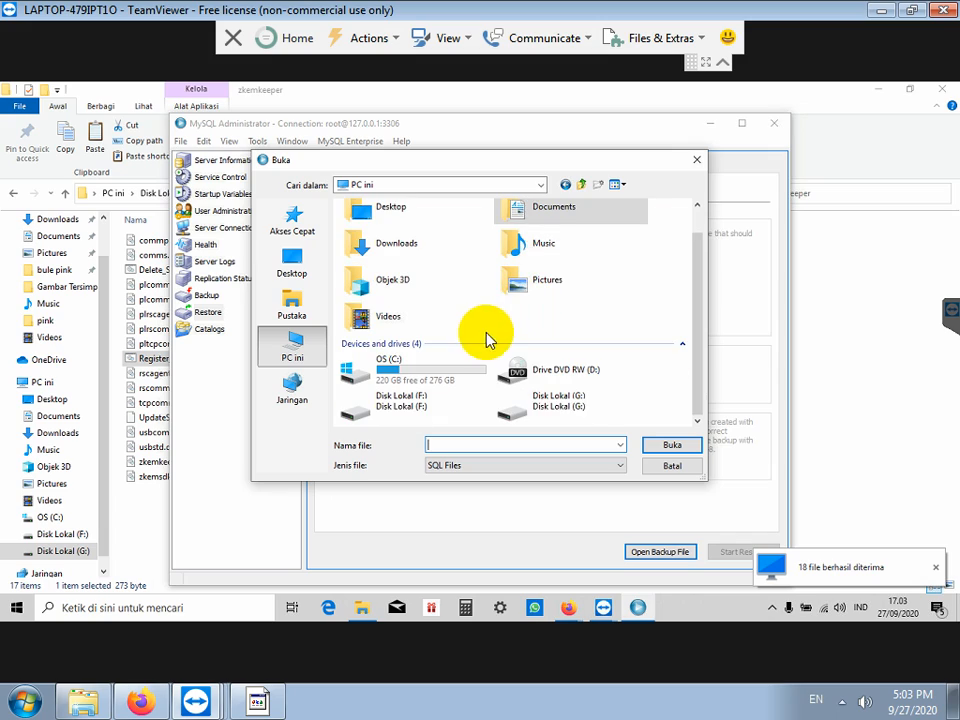
pyautogui.click(557, 401)
pyautogui.doubleClick(557, 401)
pyautogui.click(370, 264)
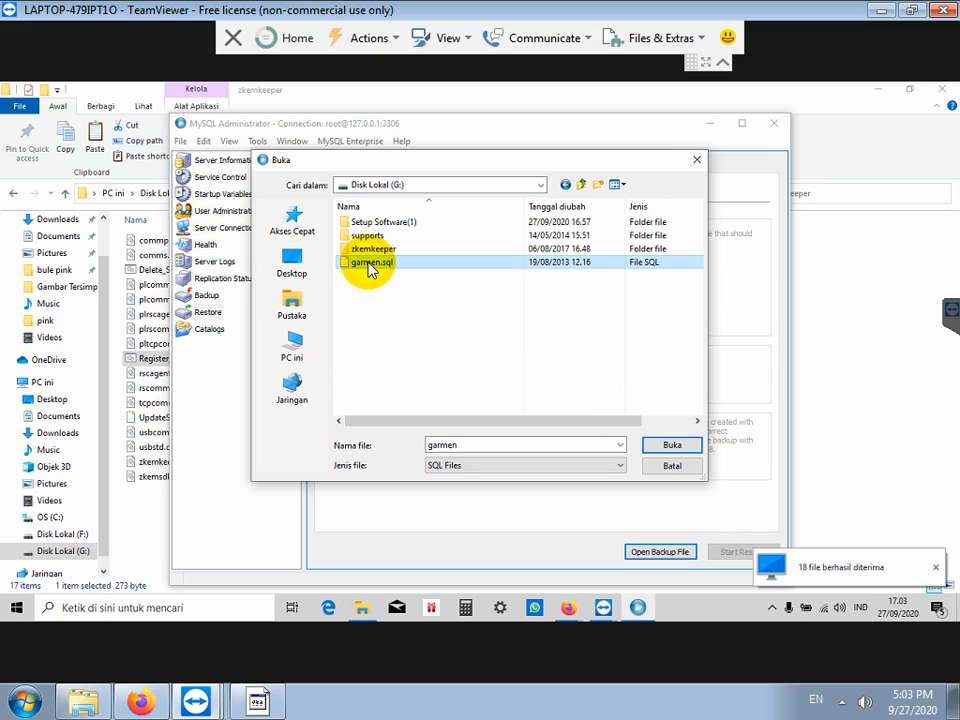
pyautogui.doubleClick(370, 264)
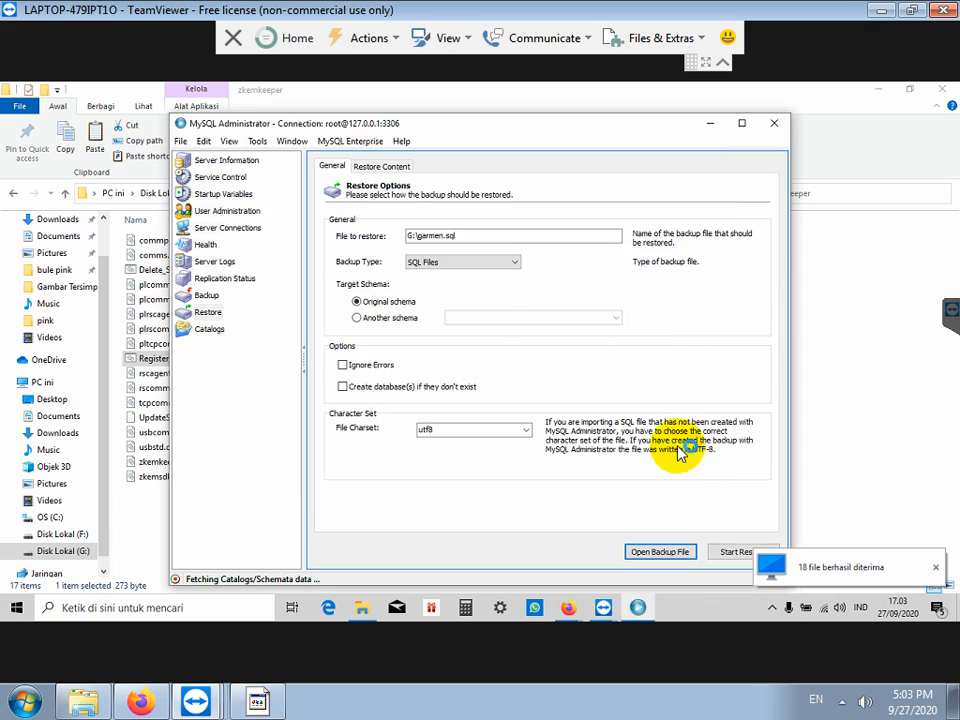
pyautogui.click(733, 556)
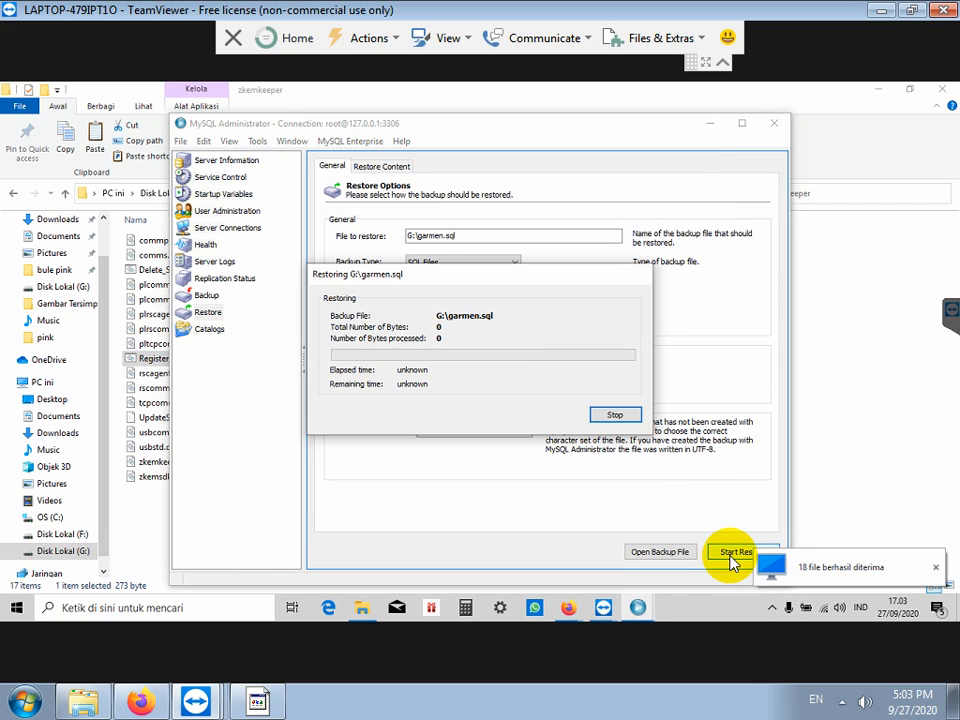
pyautogui.click(845, 408)
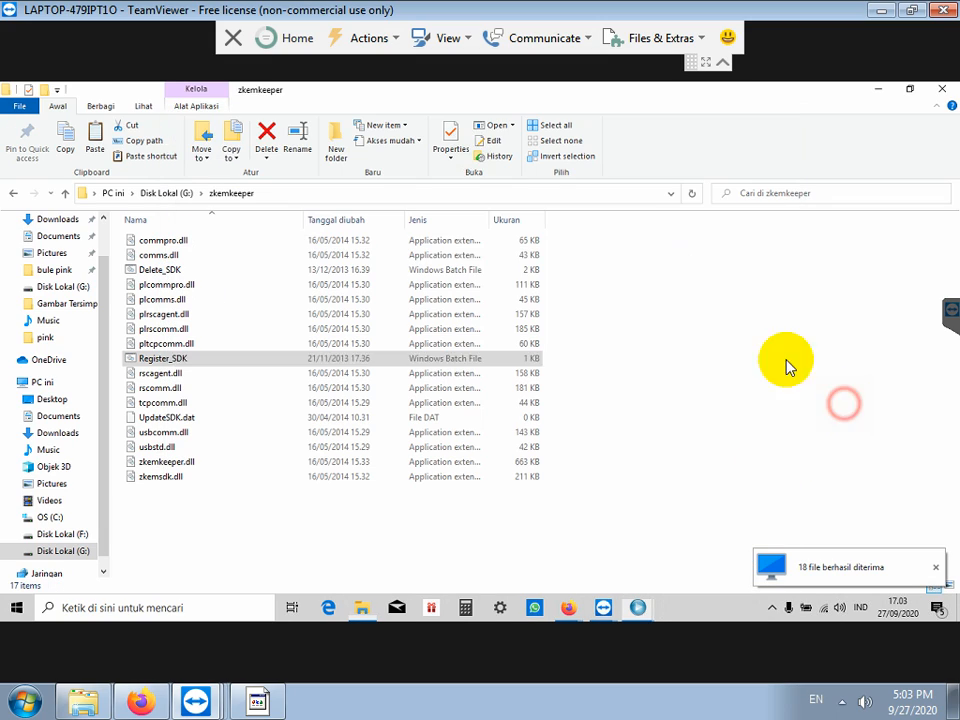
# Step: Add the line 'SHORTCUT APLIKASI DI DESKTOP' to the instruction note
pyautogui.click(172, 193)
pyautogui.click(281, 707)
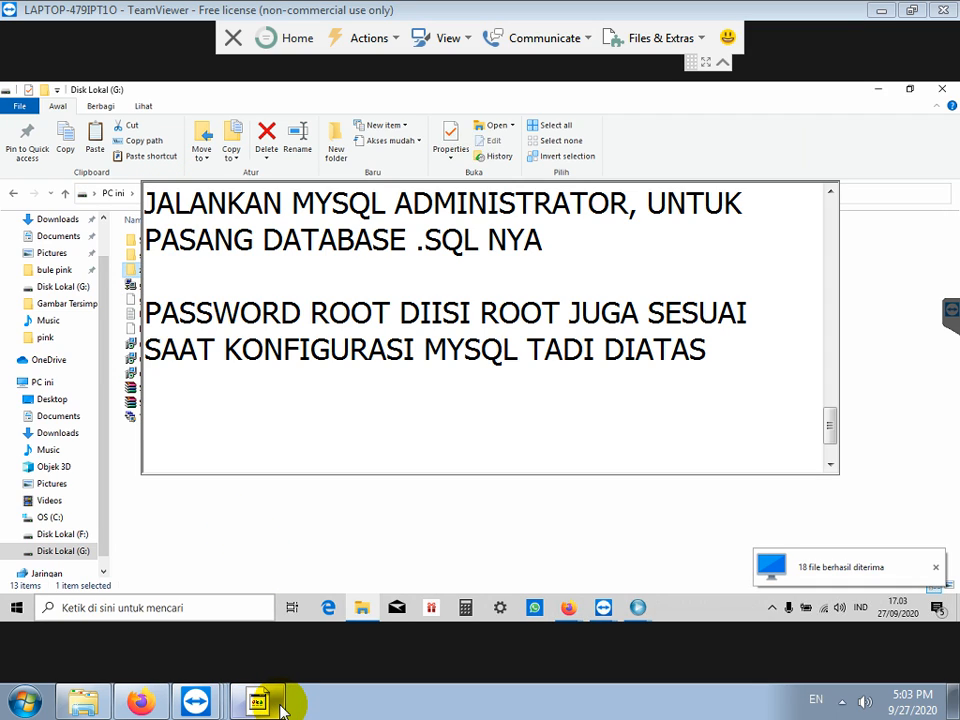
pyautogui.write('SHO')
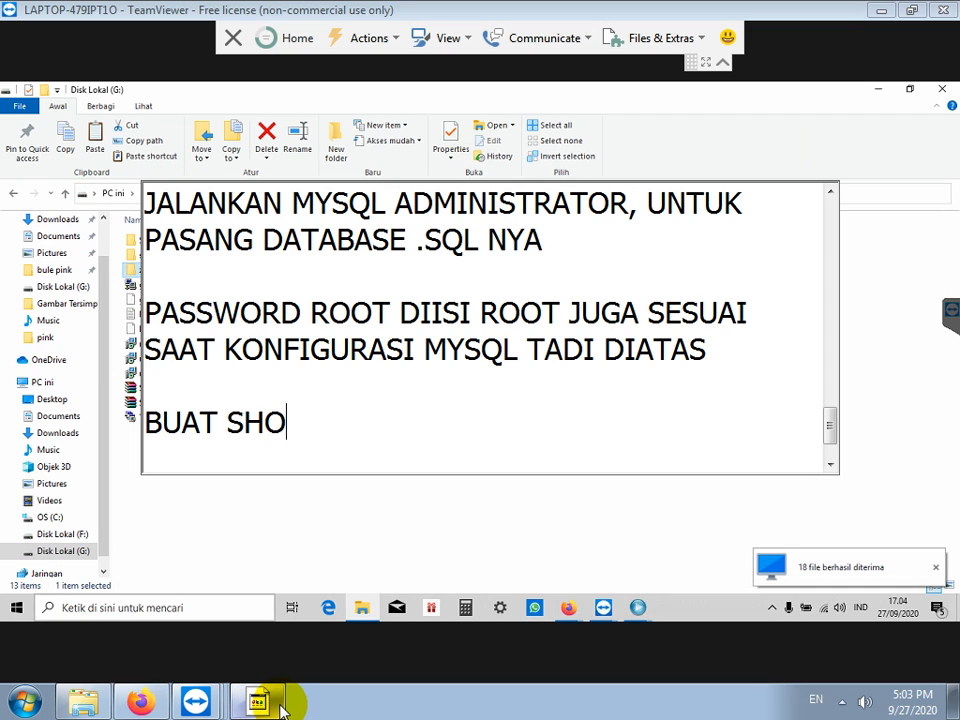
pyautogui.write('RTCUT APLIKASI')
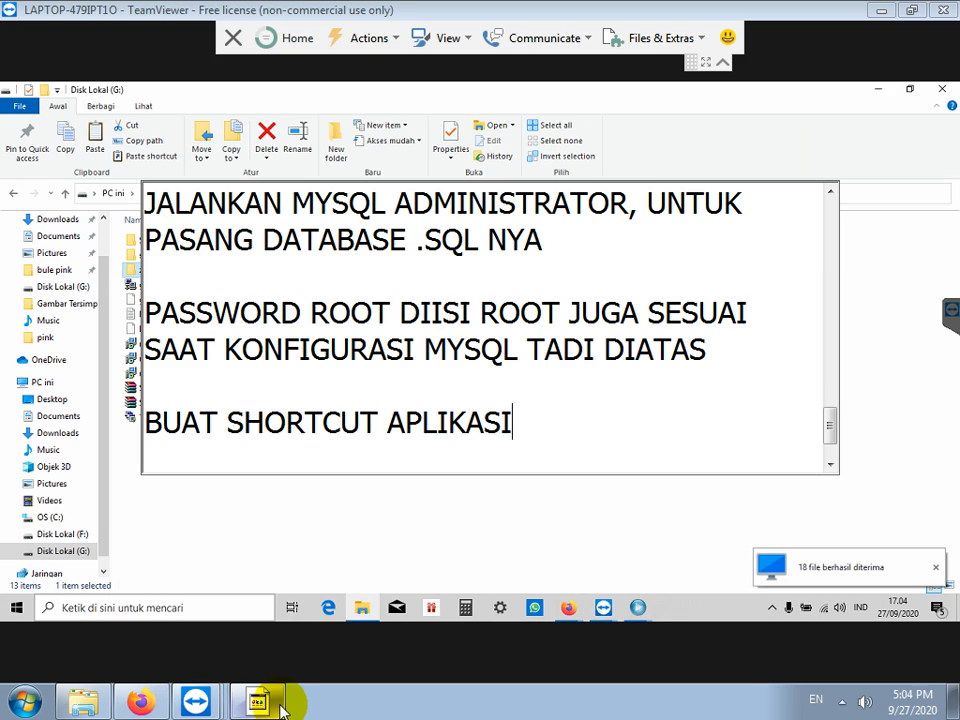
pyautogui.write(' DI DESKTOP')
pyautogui.press('Return')
pyautogui.press('Return')
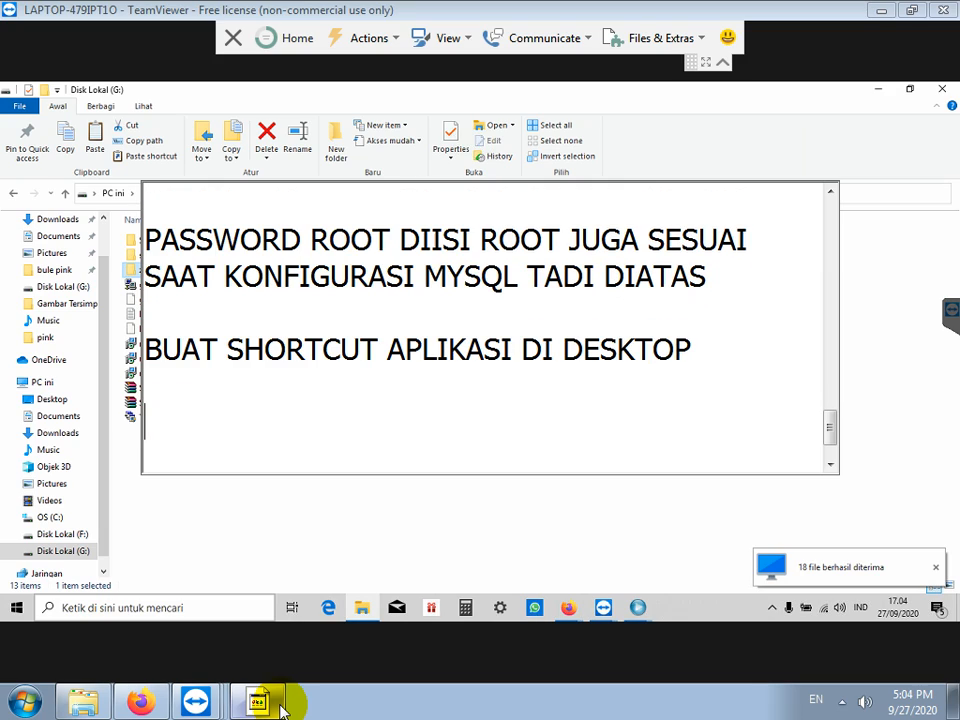
# Step: Send the garmen application on drive G: to the desktop as a shortcut
pyautogui.click(185, 525)
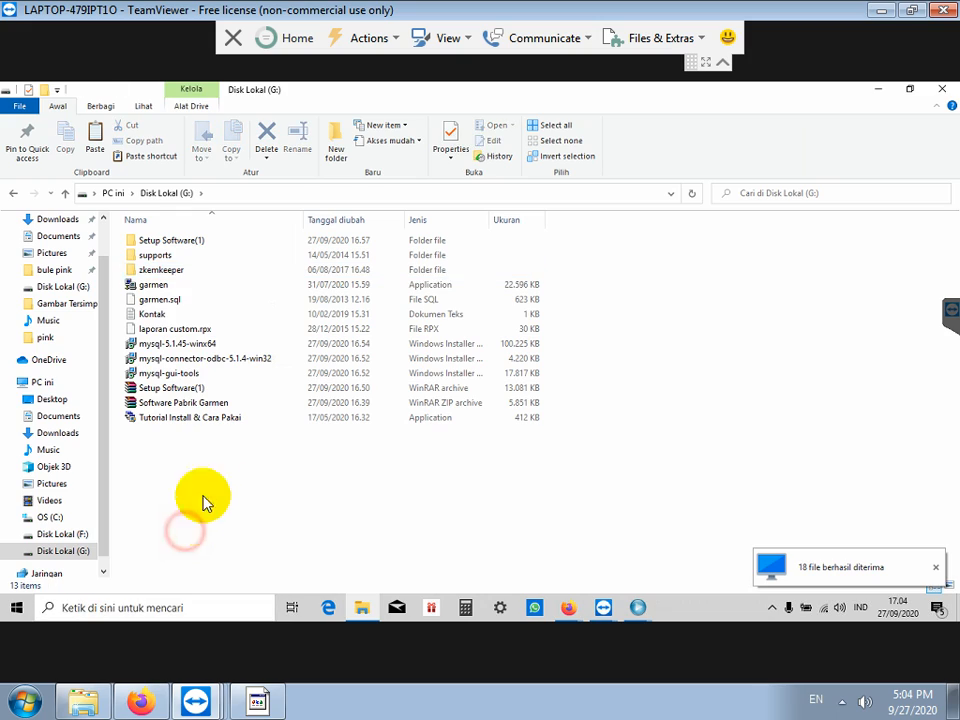
pyautogui.click(148, 288)
pyautogui.rightClick(148, 288)
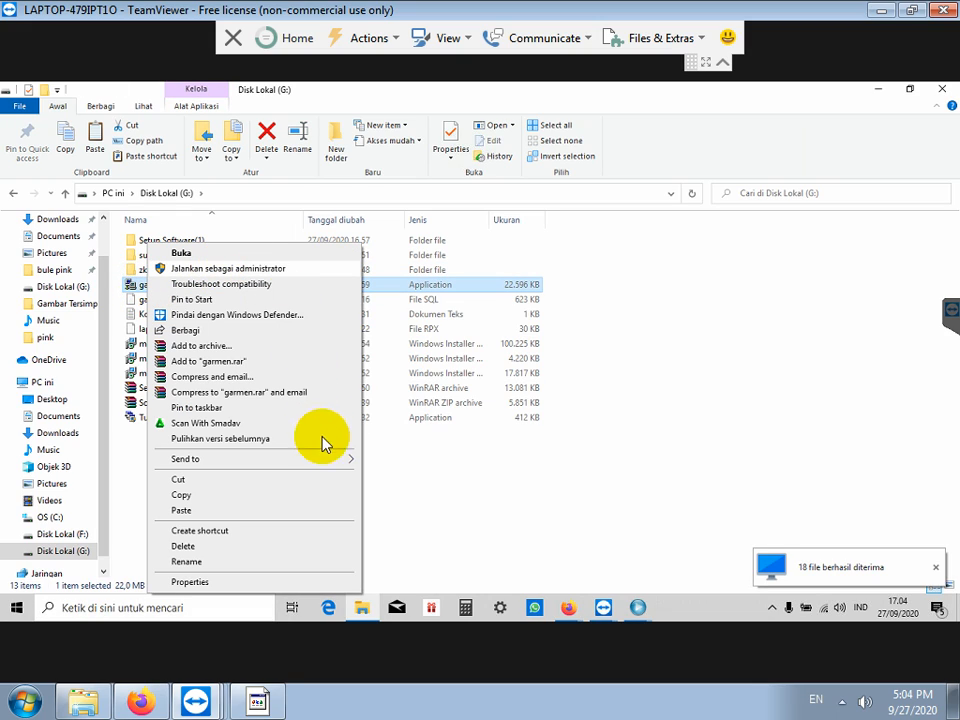
pyautogui.moveTo(330, 467)
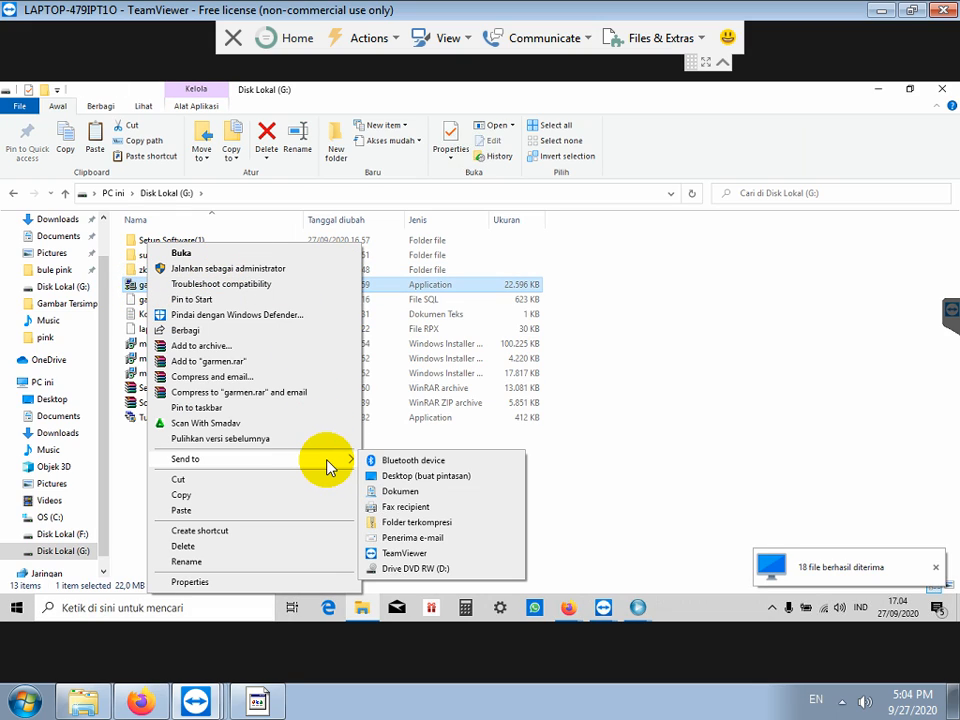
pyautogui.click(428, 478)
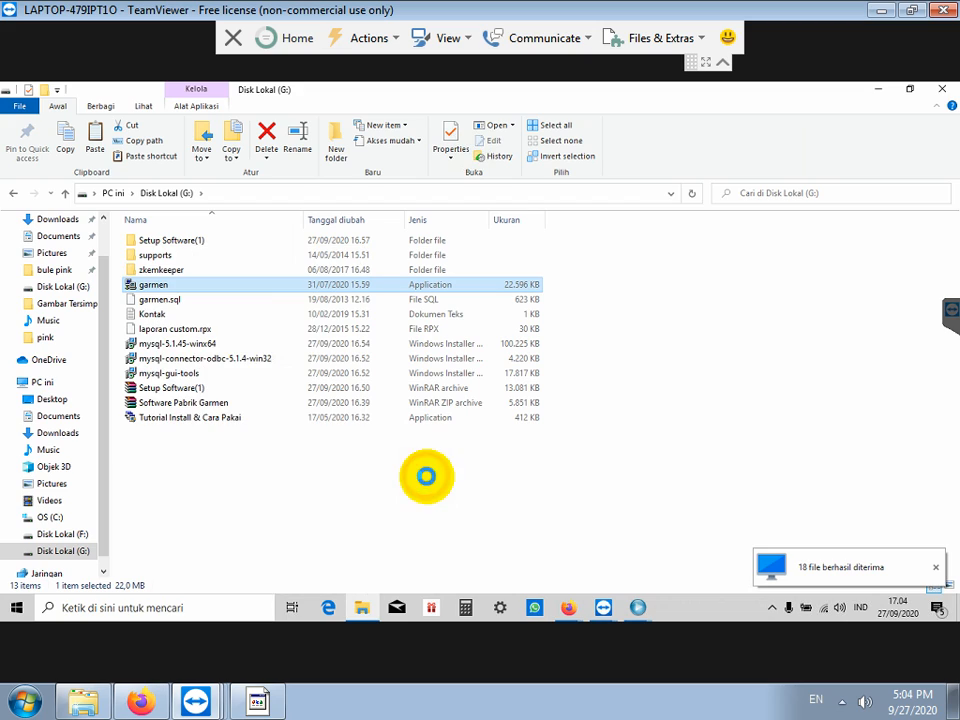
pyautogui.click(879, 90)
# Step: Try to reveal the desktop from the Start quick-link menu, dismissing the missing-app errors
pyautogui.click(879, 94)
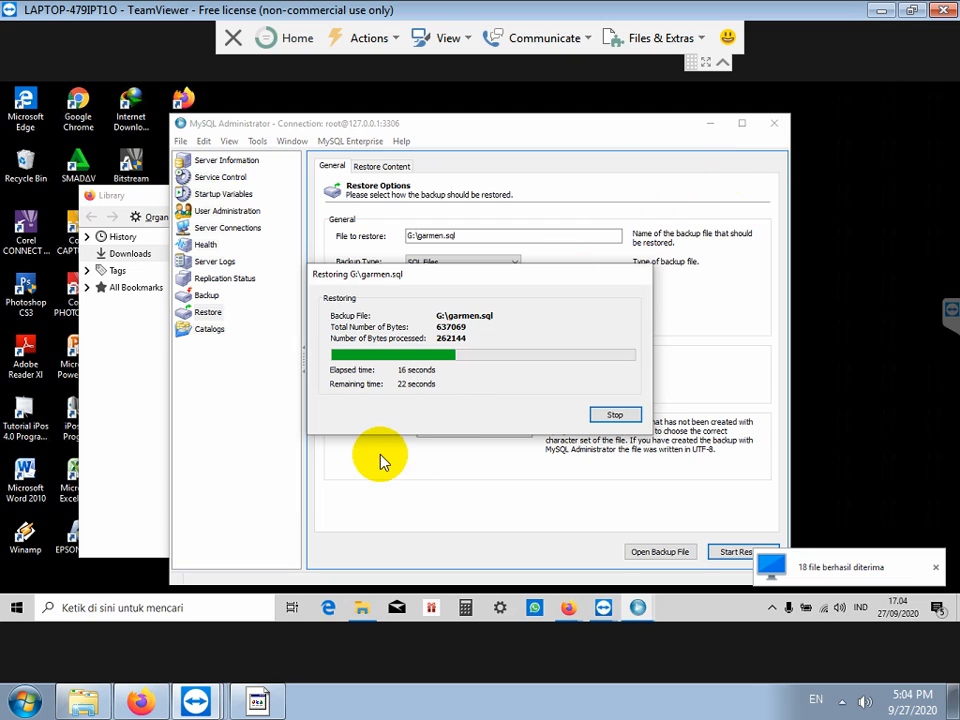
pyautogui.click(17, 608)
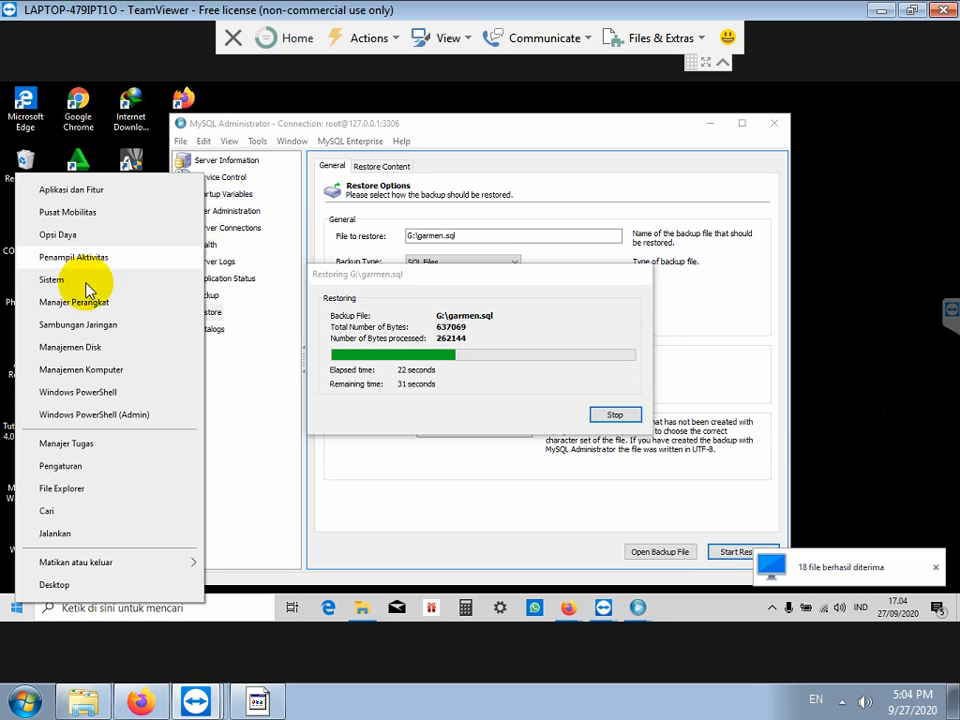
pyautogui.click(105, 394)
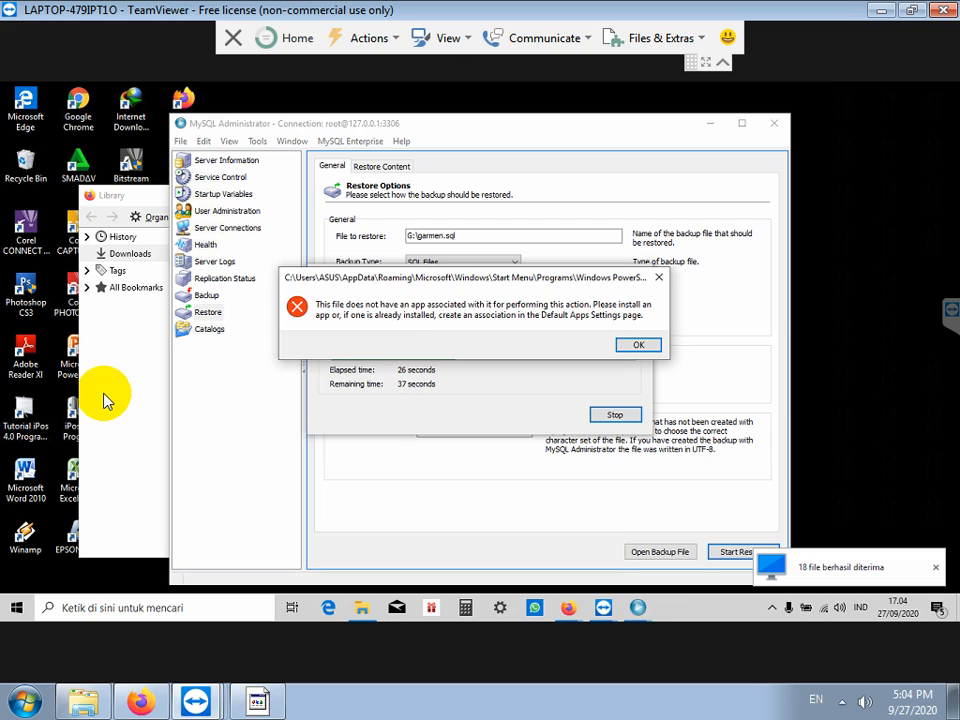
pyautogui.click(631, 346)
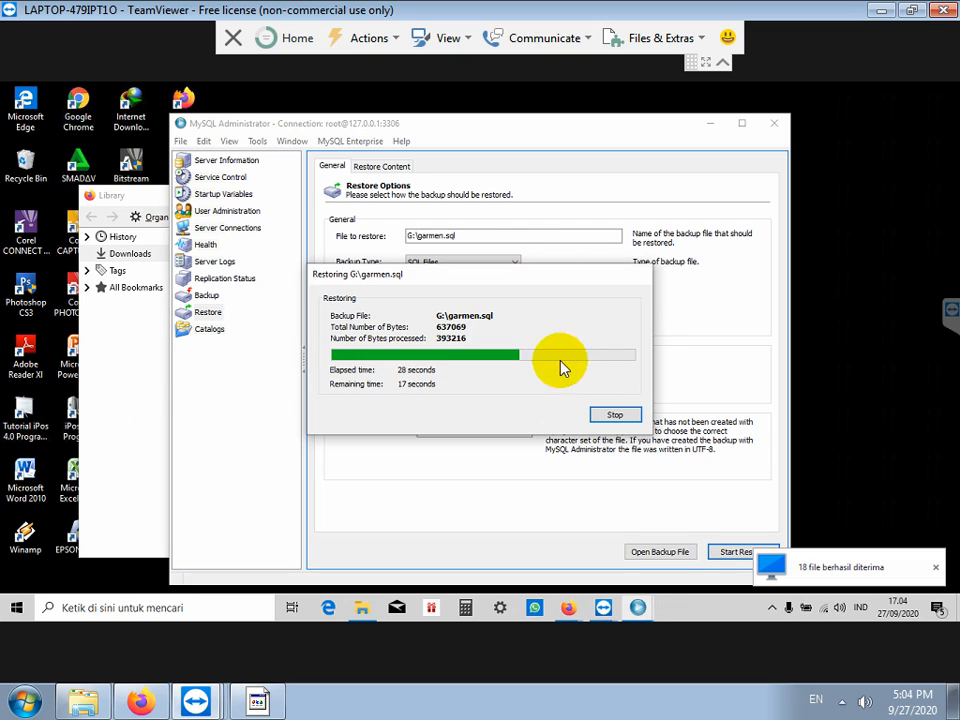
pyautogui.rightClick(19, 609)
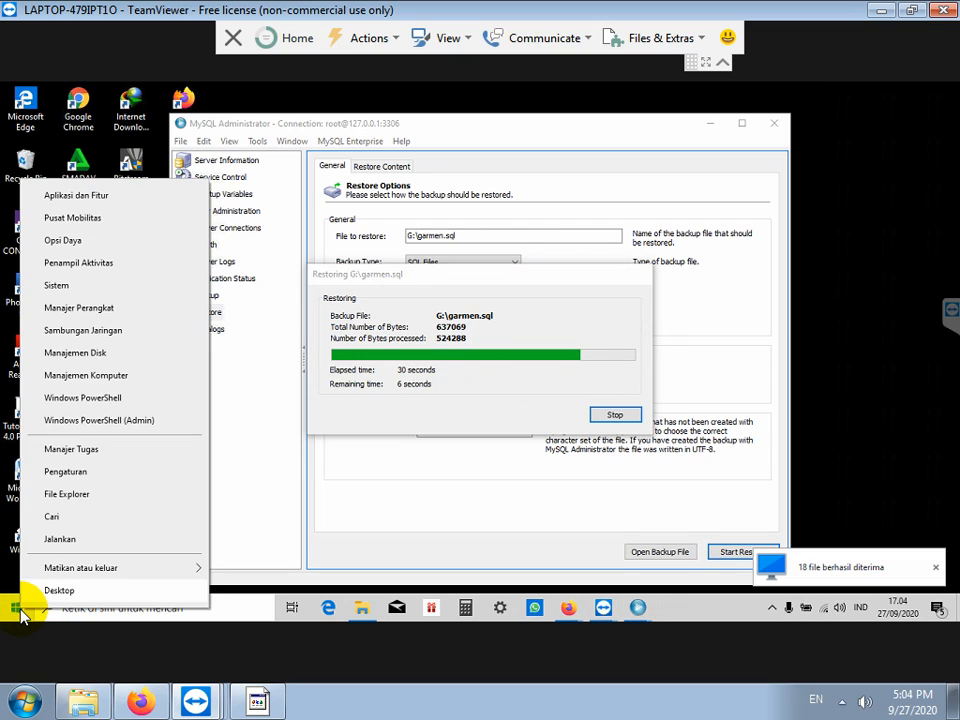
pyautogui.click(120, 424)
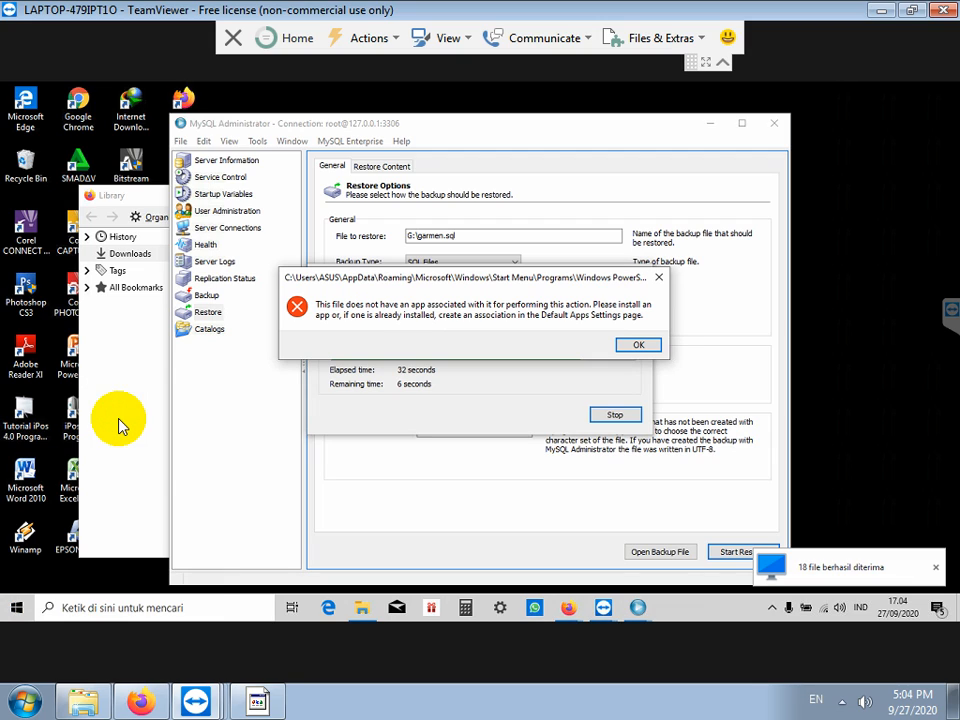
pyautogui.click(632, 346)
# Step: Close the finished restore window, minimize MySQL Administrator, transfer log and Firefox Library, selecting the garmen shortcut
pyautogui.click(620, 416)
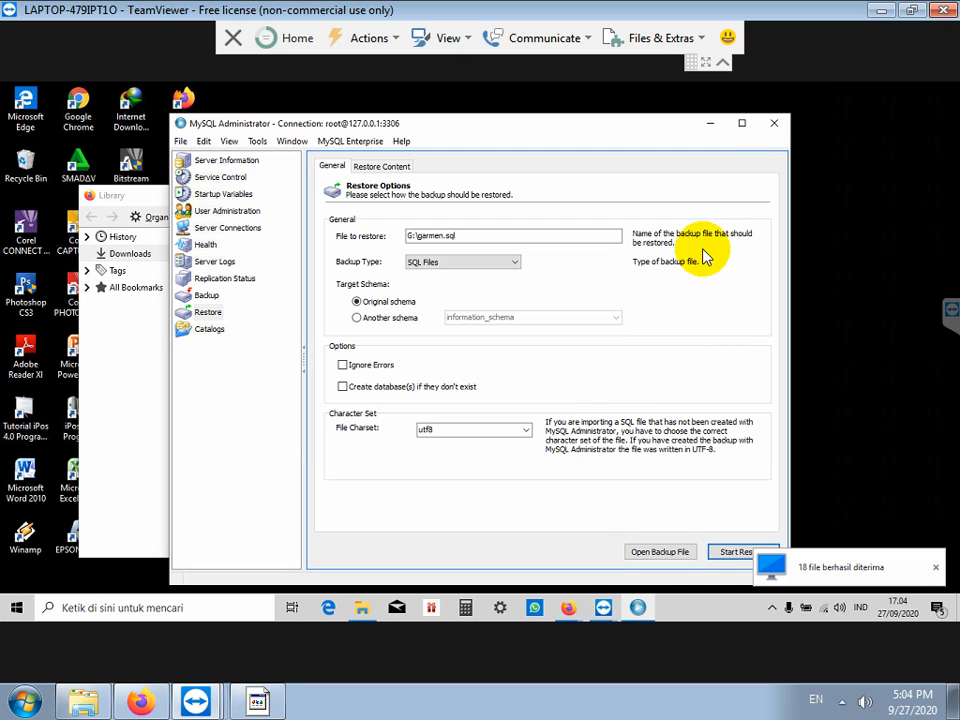
pyautogui.click(709, 123)
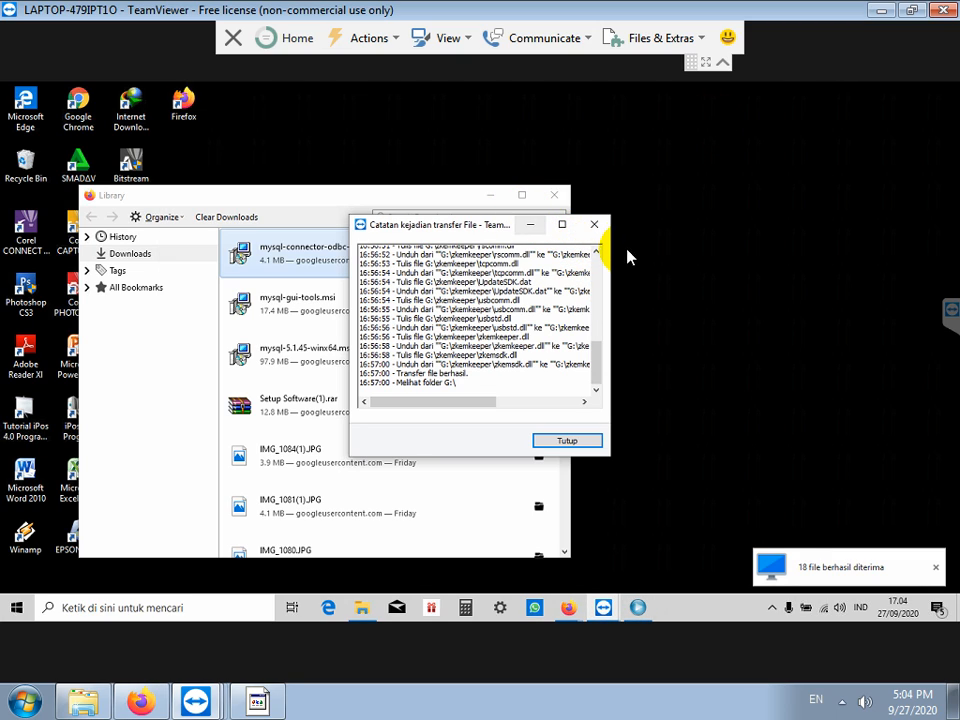
pyautogui.click(532, 226)
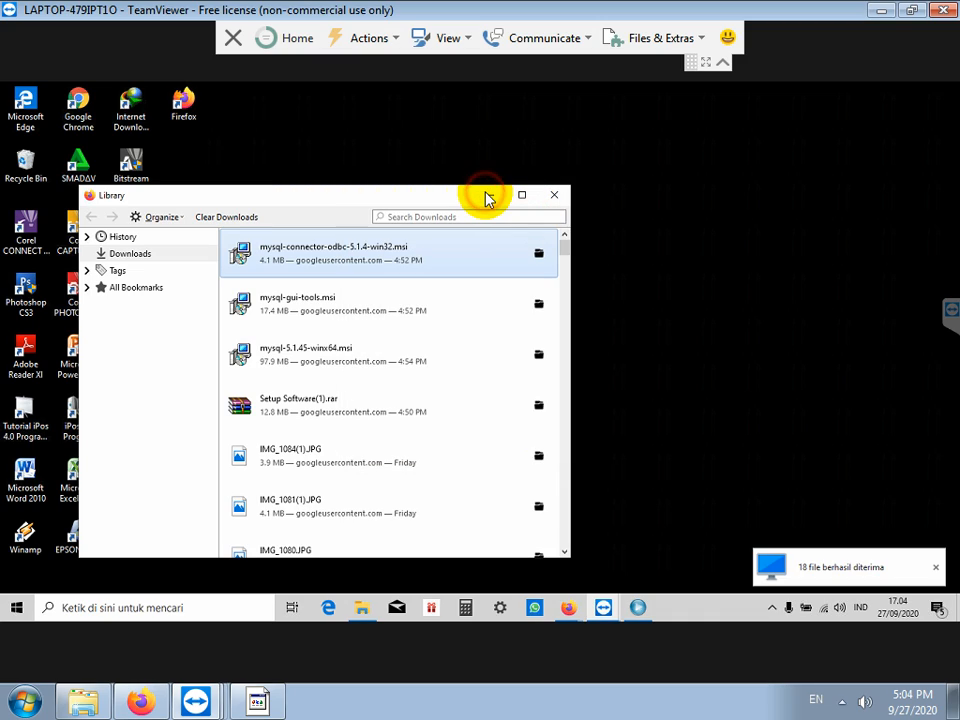
pyautogui.click(487, 195)
pyautogui.click(133, 374)
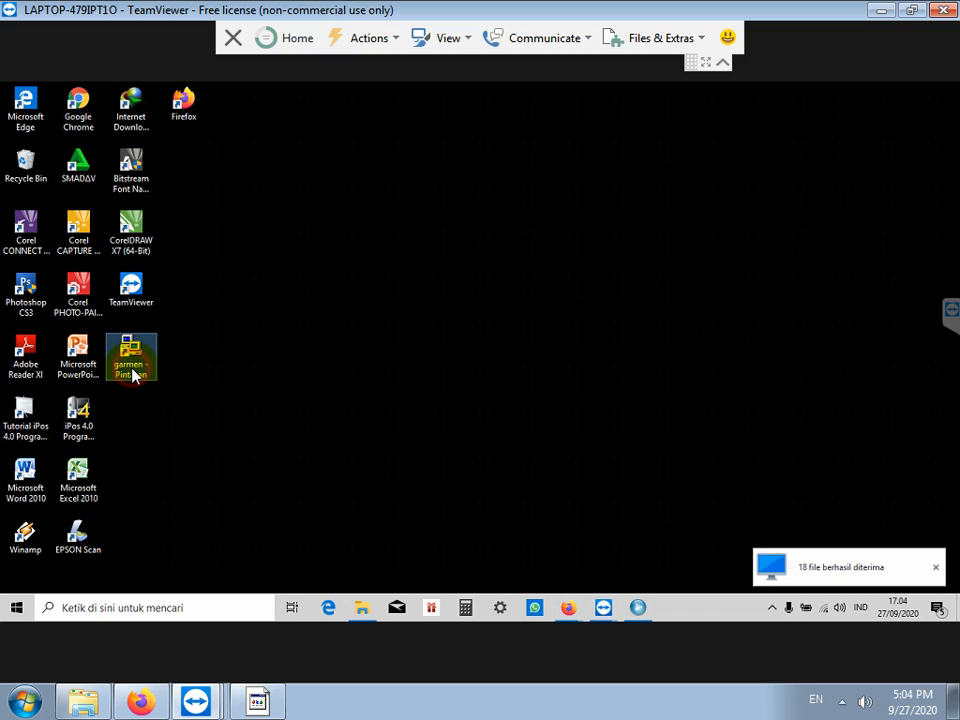
# Step: Add the 'LOGIN KE APLIKASI' credentials line to the note, then begin entering the username in the Login window
pyautogui.click(258, 703)
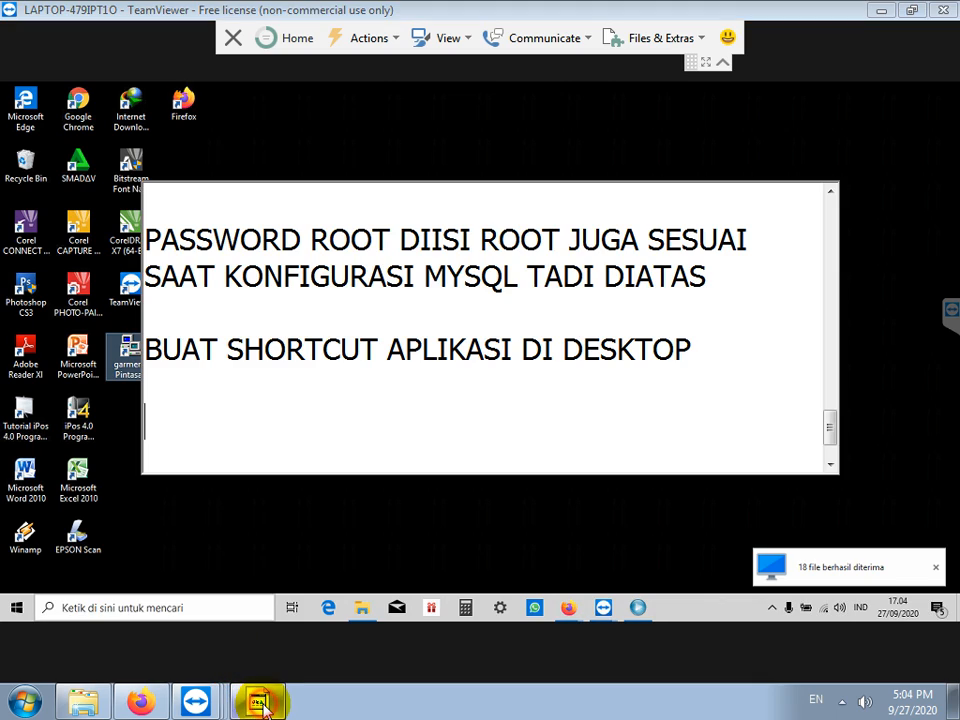
pyautogui.write('LOGIN KE ')
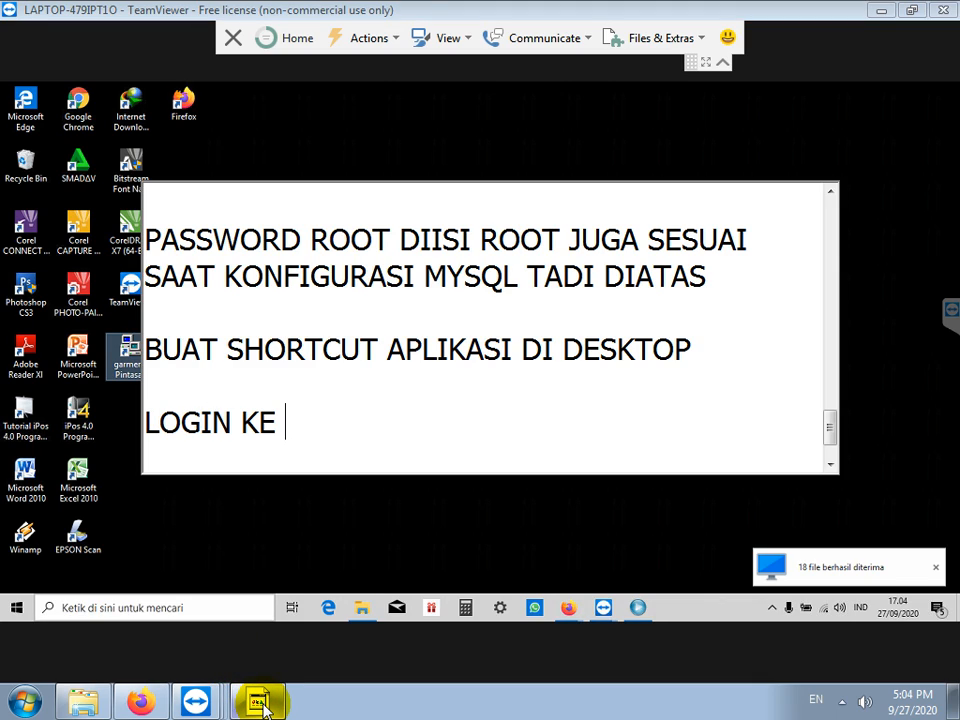
pyautogui.write('APLIKASI USERNA')
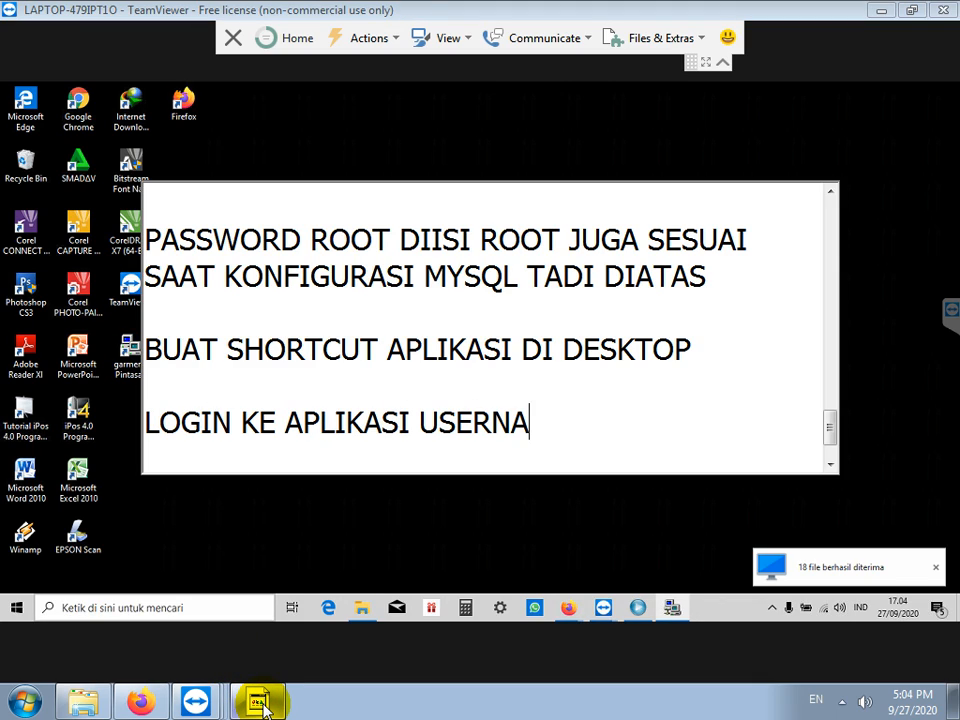
pyautogui.write('ME DAN PASSWORD DIISI DENGAN')
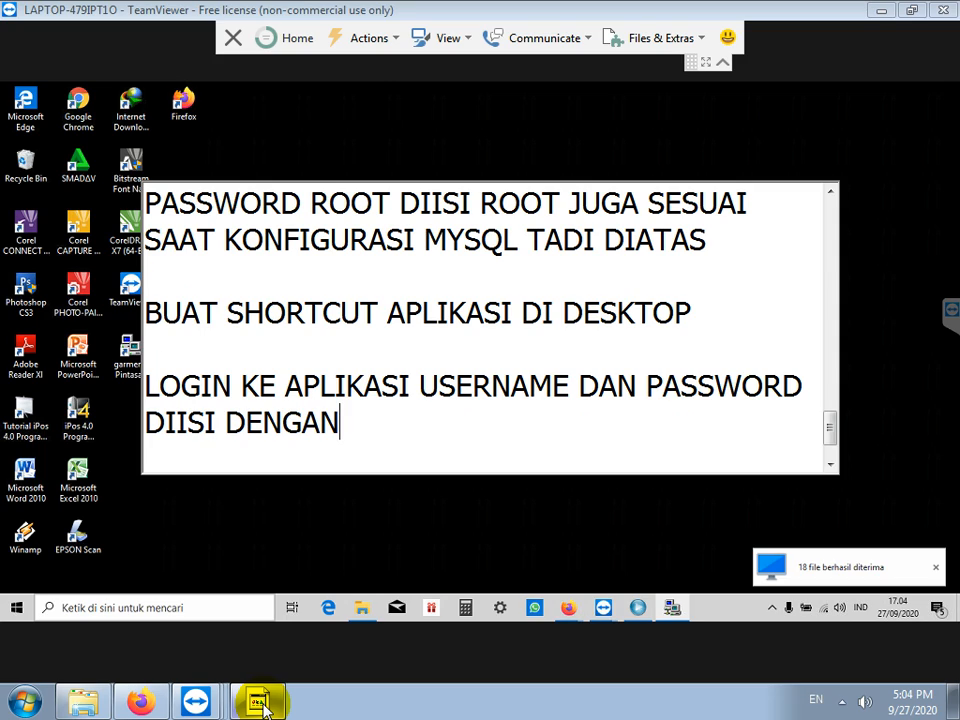
pyautogui.write(' ADMIN SEMUA KECIL SEMUA')
pyautogui.press('Return')
pyautogui.press('Return')
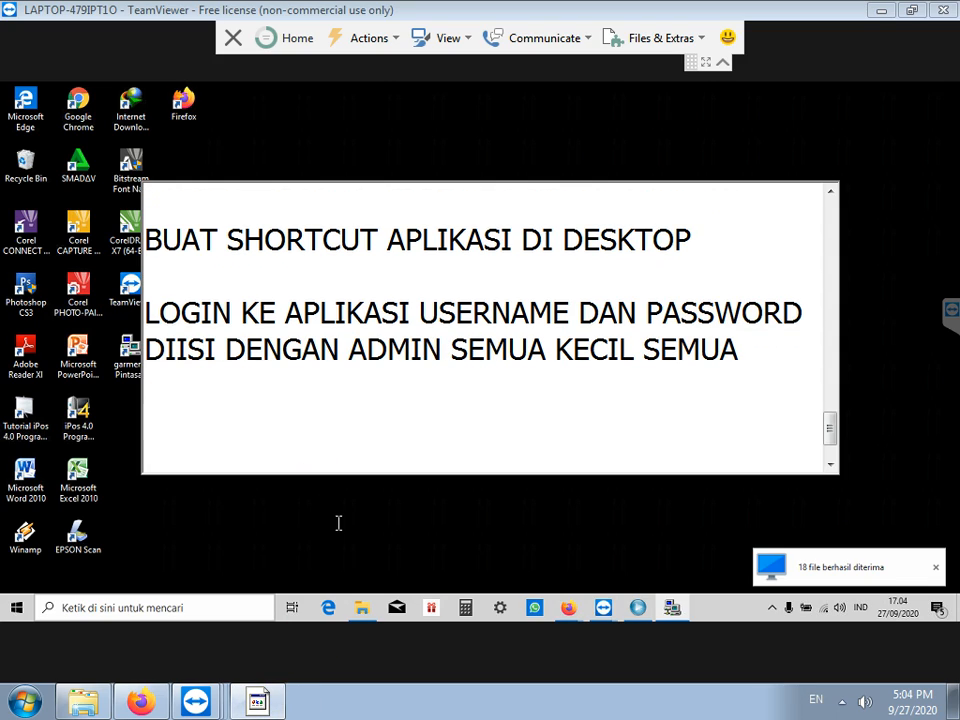
pyautogui.click(333, 500)
pyautogui.write('admin')
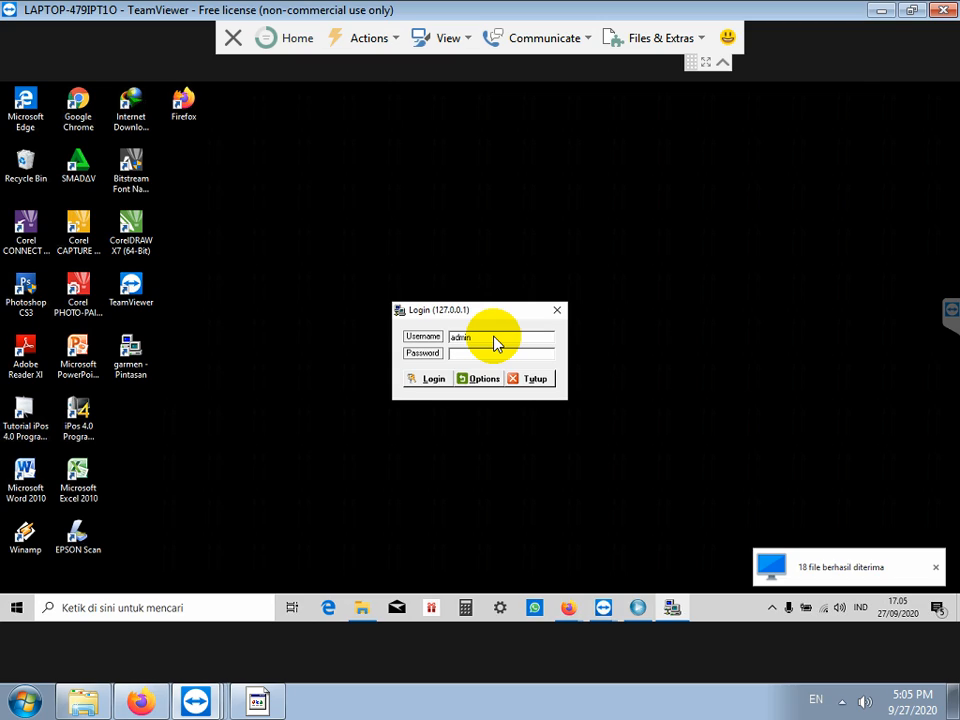
# Step: Tab from the filled password field to the Login button, then return to the note
pyautogui.press('Tab')
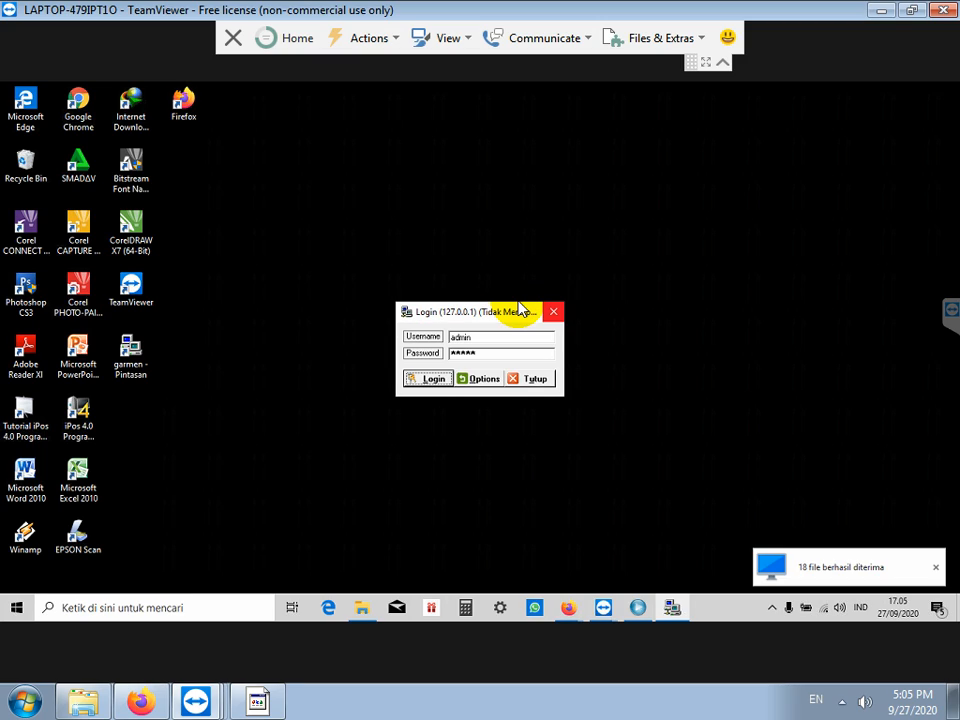
pyautogui.click(262, 702)
# Step: Write 'TUNGGU LAGI UPDATE DATABASE, JANGAN DI CLOSE PAKSA' on a new note line
pyautogui.write('T')
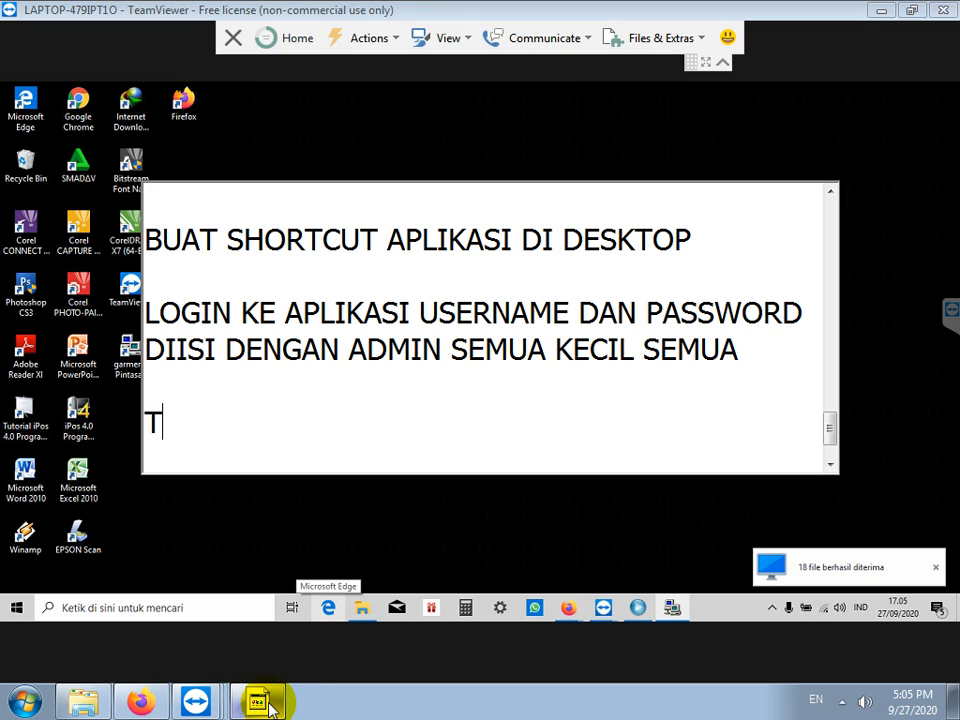
pyautogui.write('UNGGU LAGI UP')
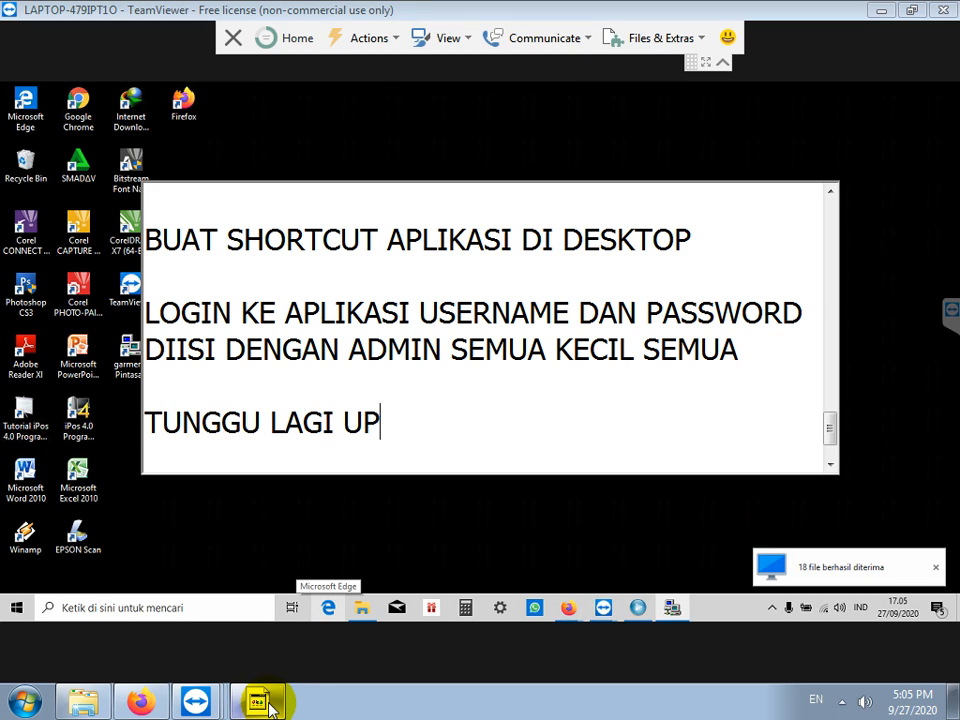
pyautogui.write('DATE DATABASE, JANGAN DI CLOSE PAKSA')
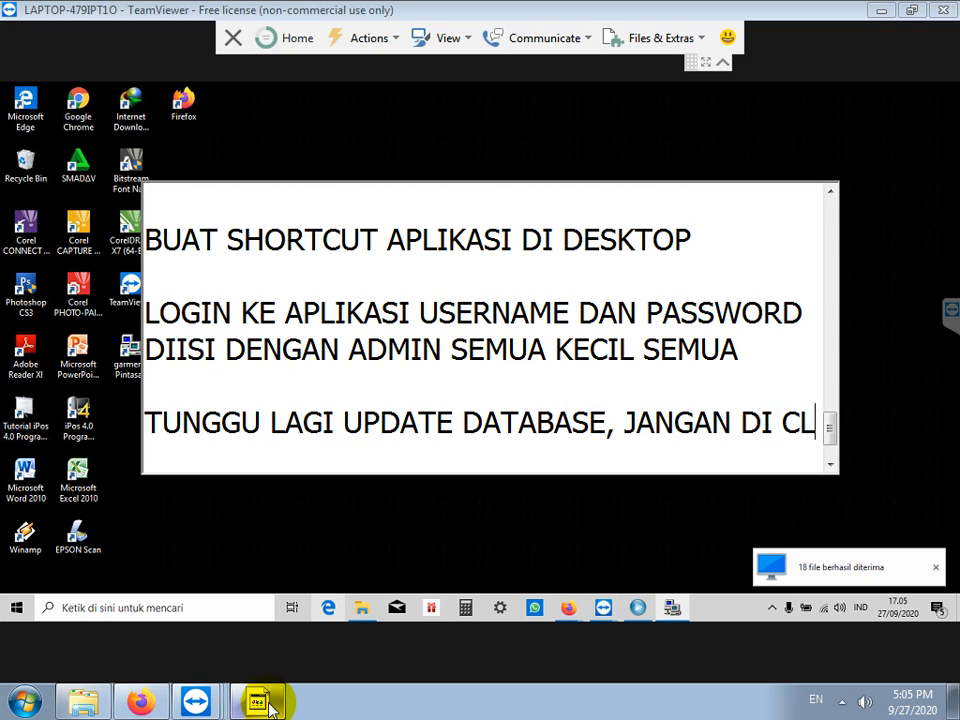
pyautogui.press('Return')
pyautogui.press('Return')
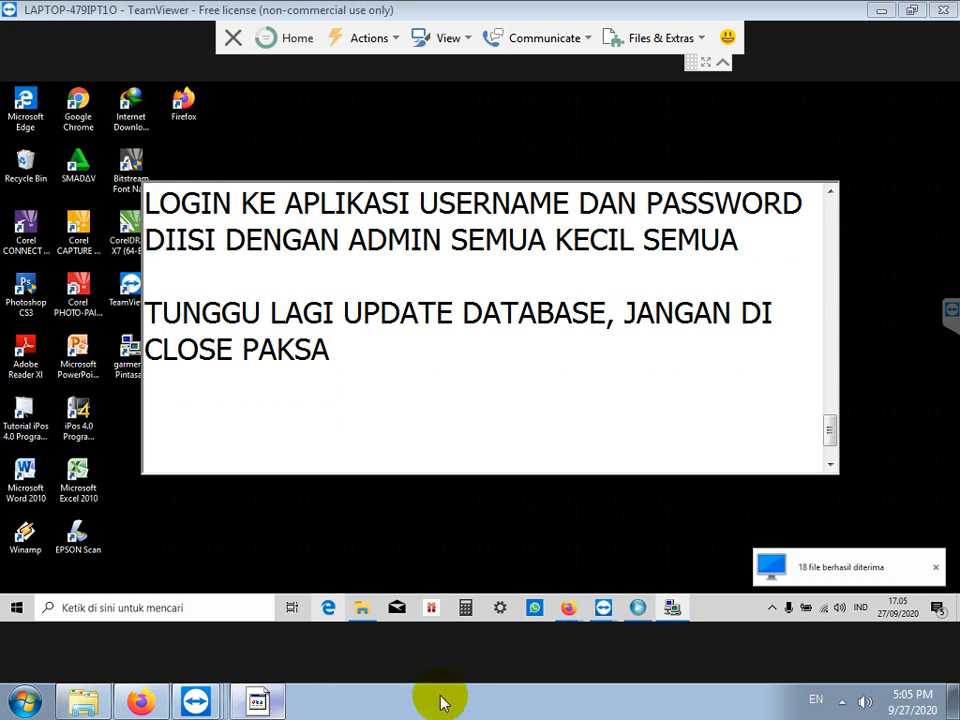
# Step: Attempt to launch Windows PowerShell (Admin) on the remote machine and dismiss its error
pyautogui.click(459, 532)
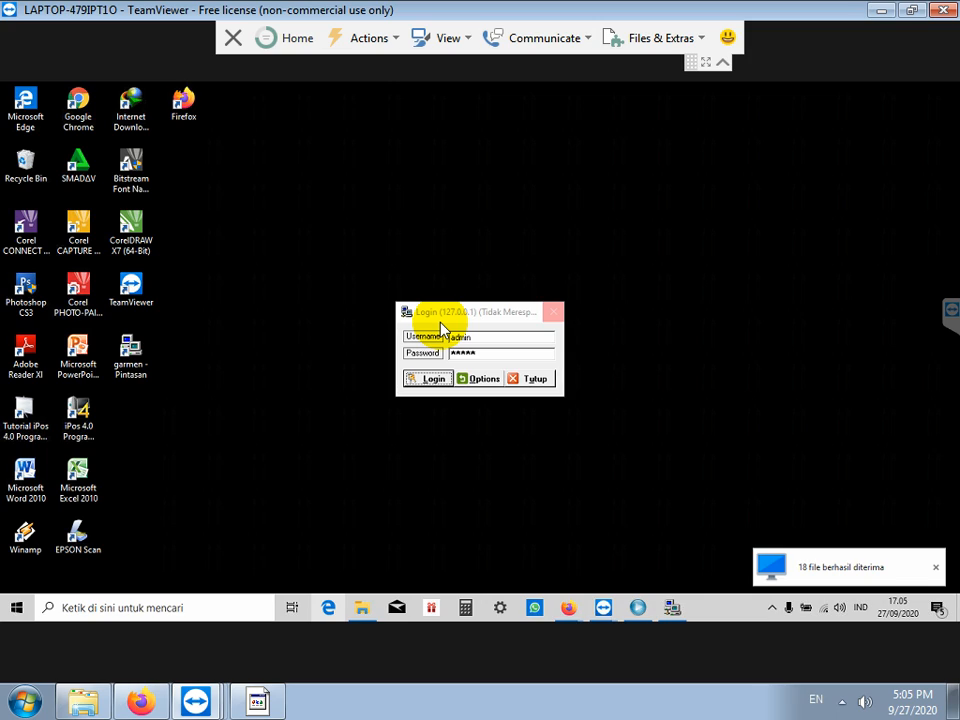
pyautogui.rightClick(15, 612)
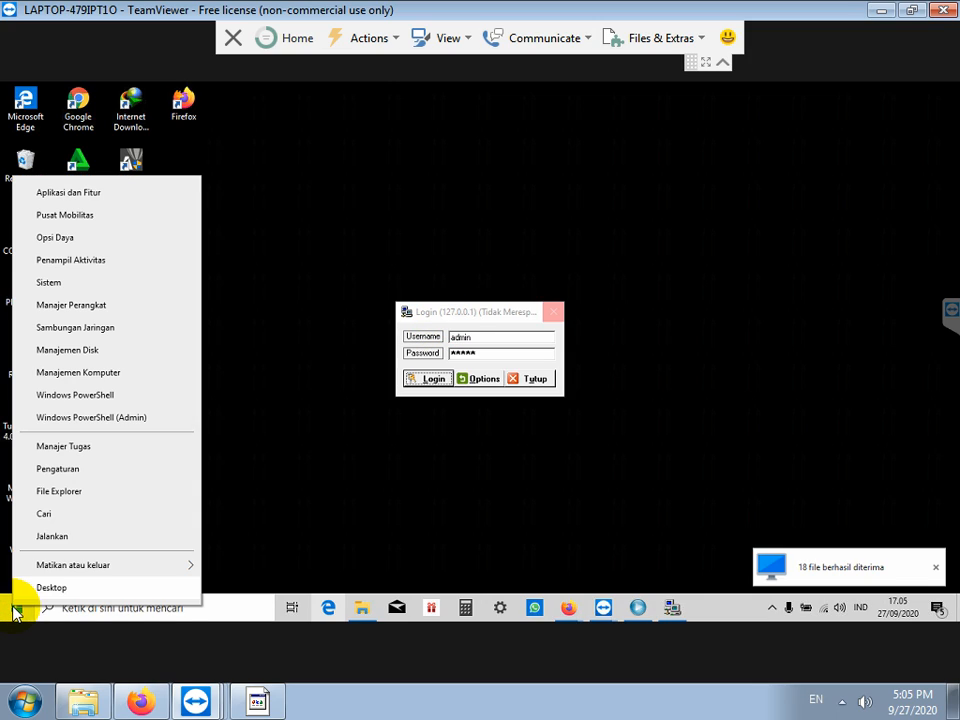
pyautogui.click(95, 425)
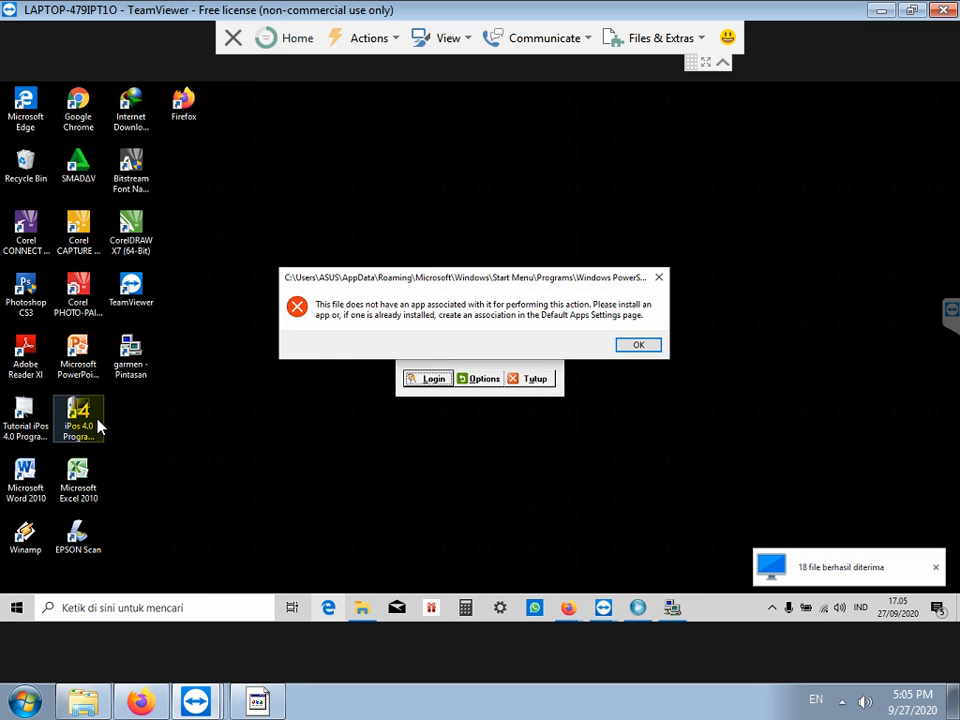
pyautogui.click(636, 345)
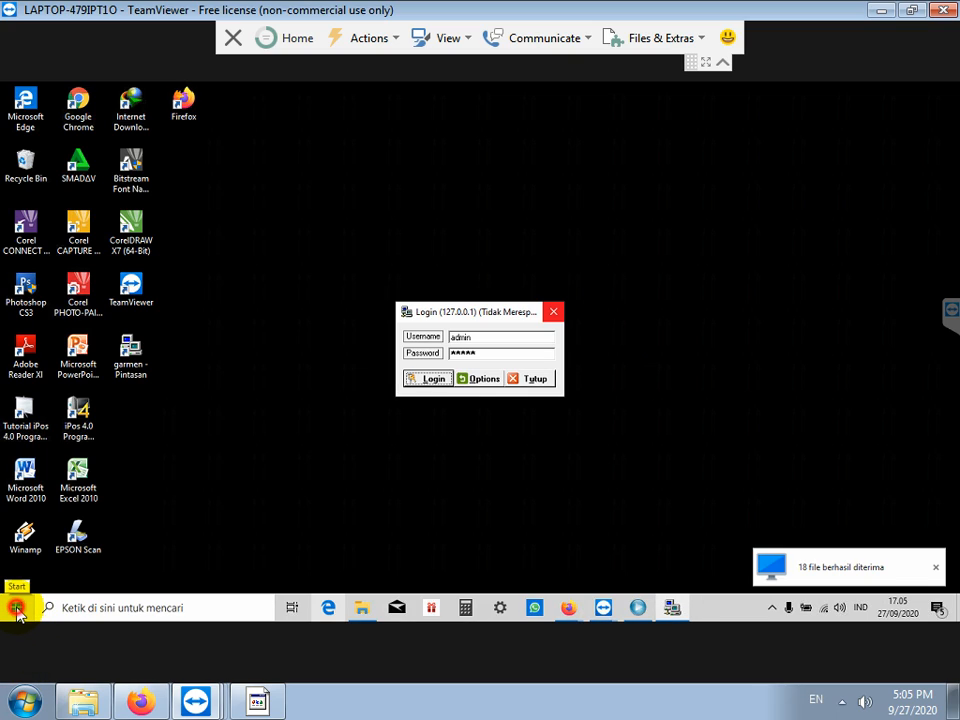
# Step: Scroll through the remote Start menu's installed app list
pyautogui.click(17, 607)
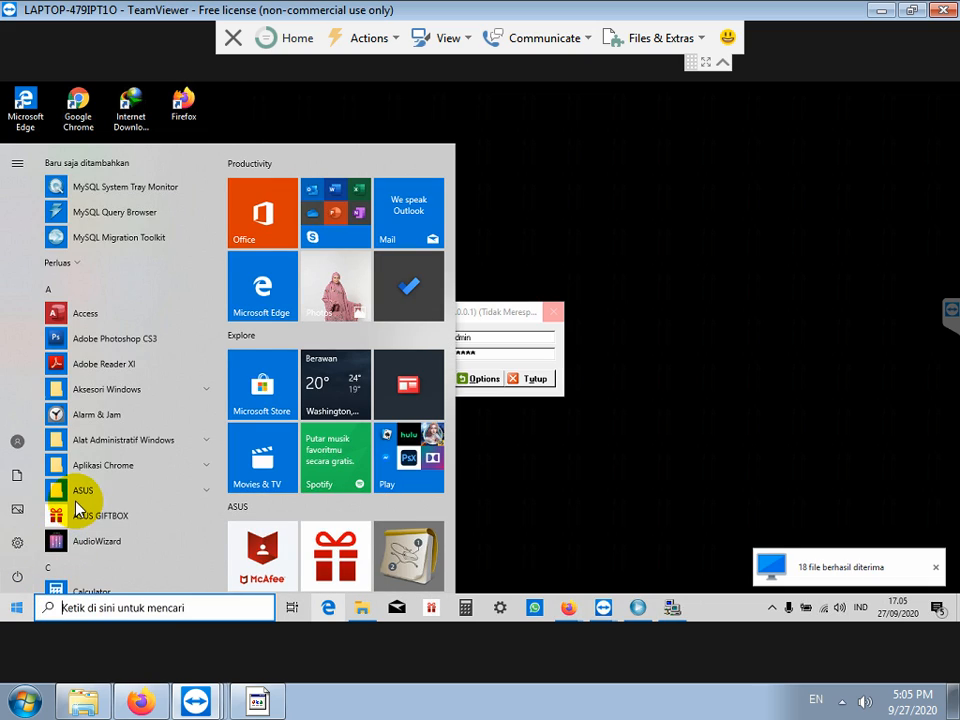
pyautogui.scroll(-3, 124, 472)
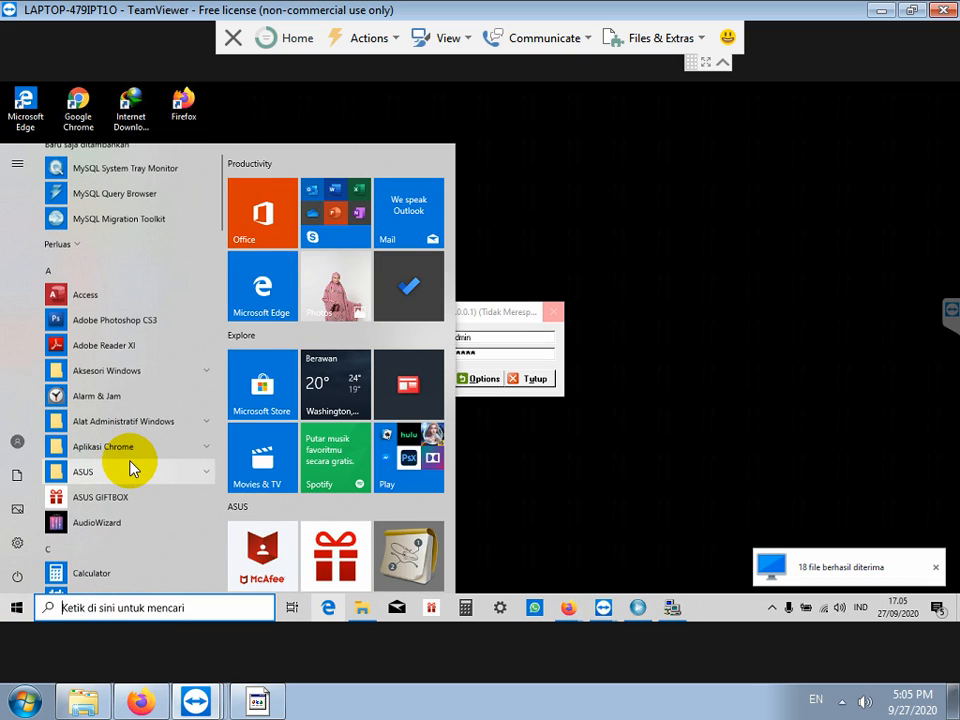
pyautogui.scroll(-1, 133, 465)
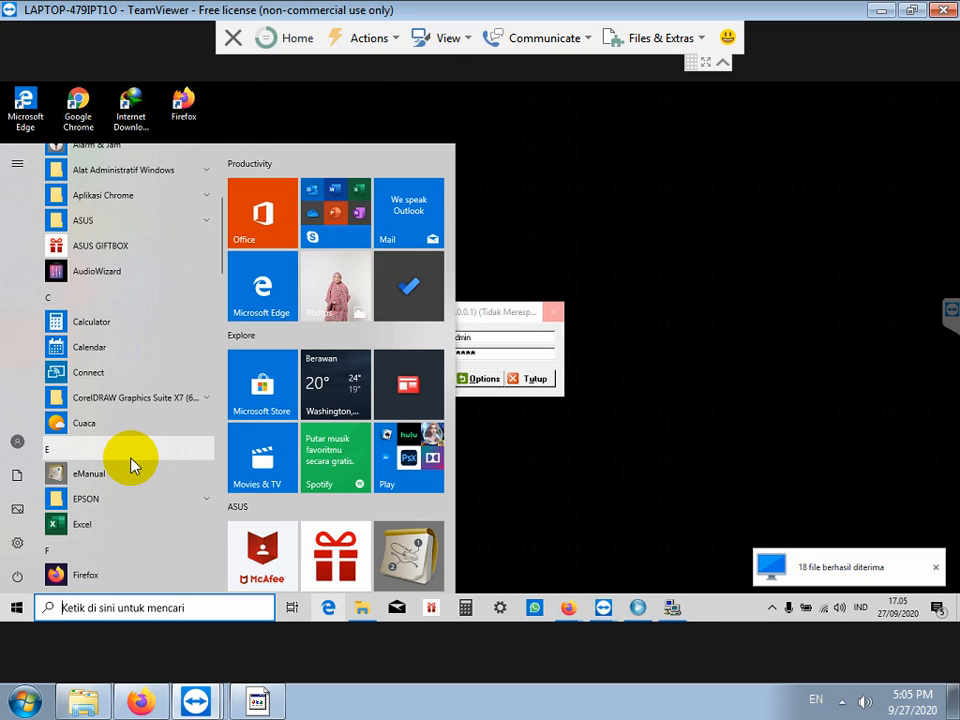
pyautogui.scroll(-5, 132, 460)
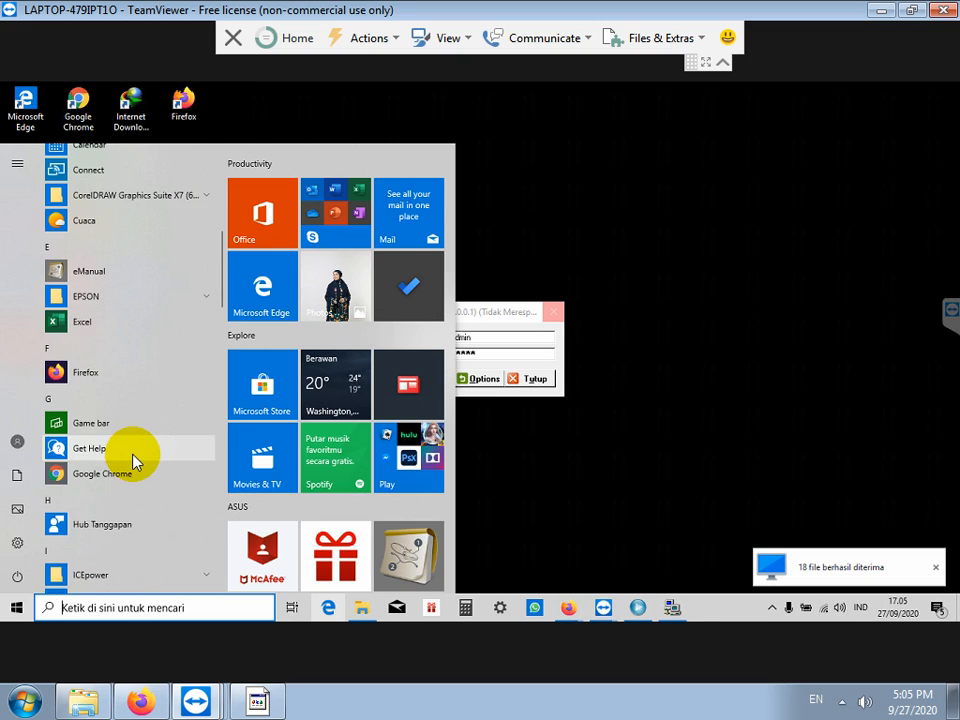
pyautogui.scroll(-4, 138, 456)
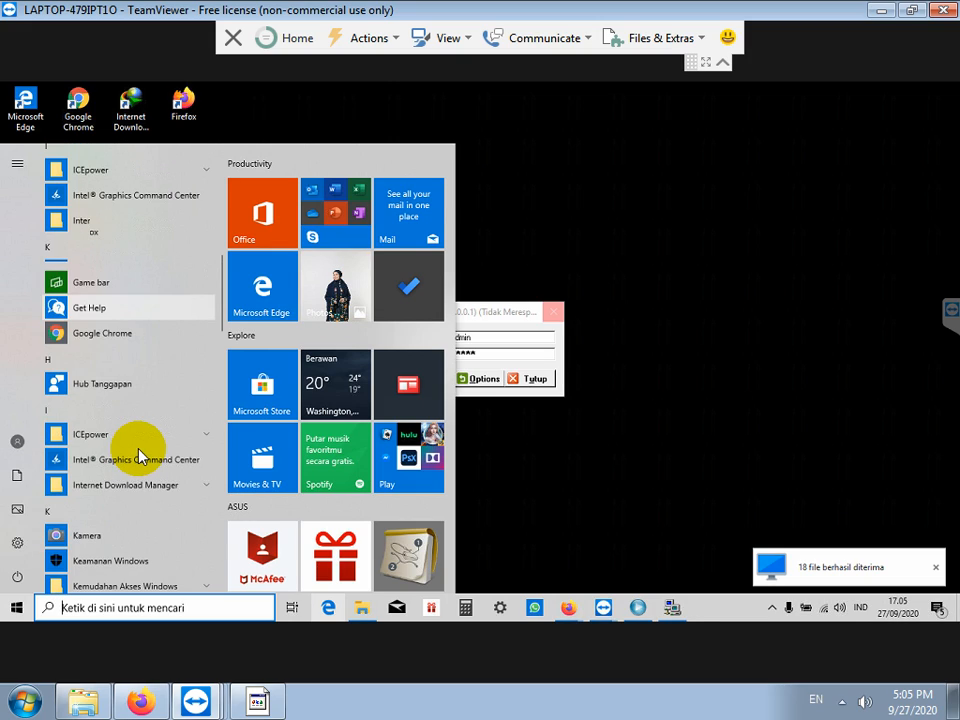
pyautogui.scroll(-4, 138, 456)
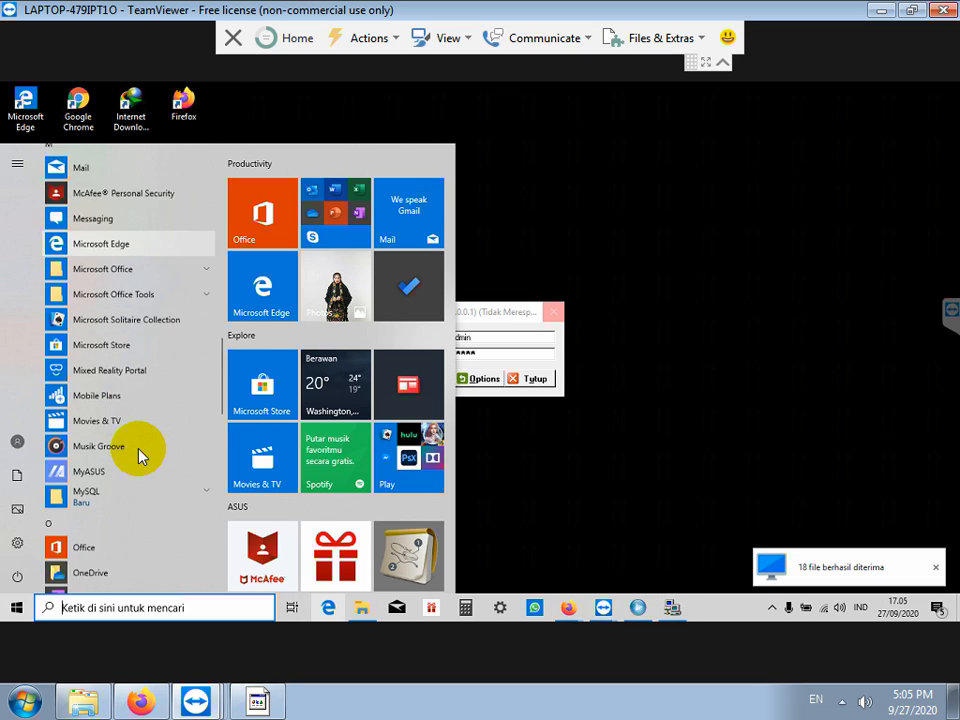
pyautogui.scroll(-4, 138, 456)
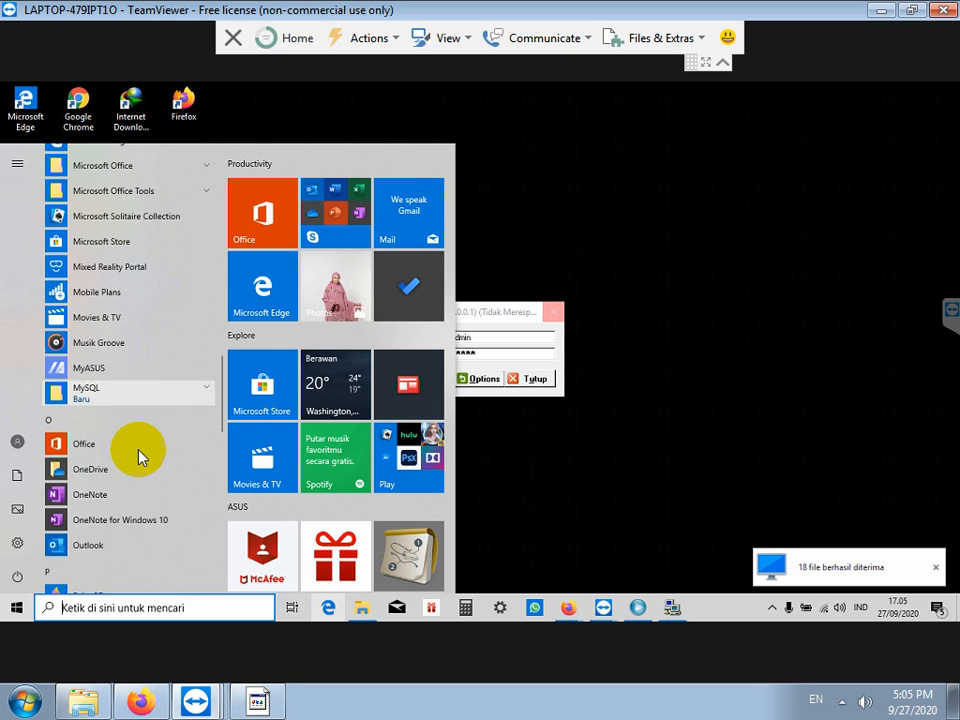
pyautogui.scroll(-5, 137, 461)
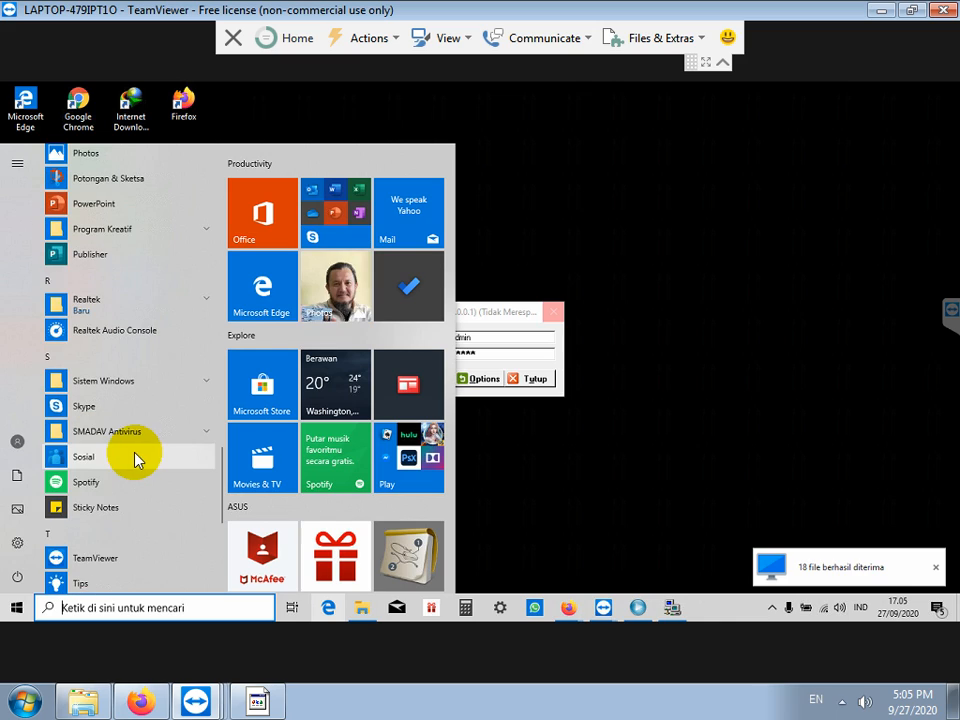
pyautogui.scroll(-5, 137, 461)
pyautogui.scroll(15, 137, 461)
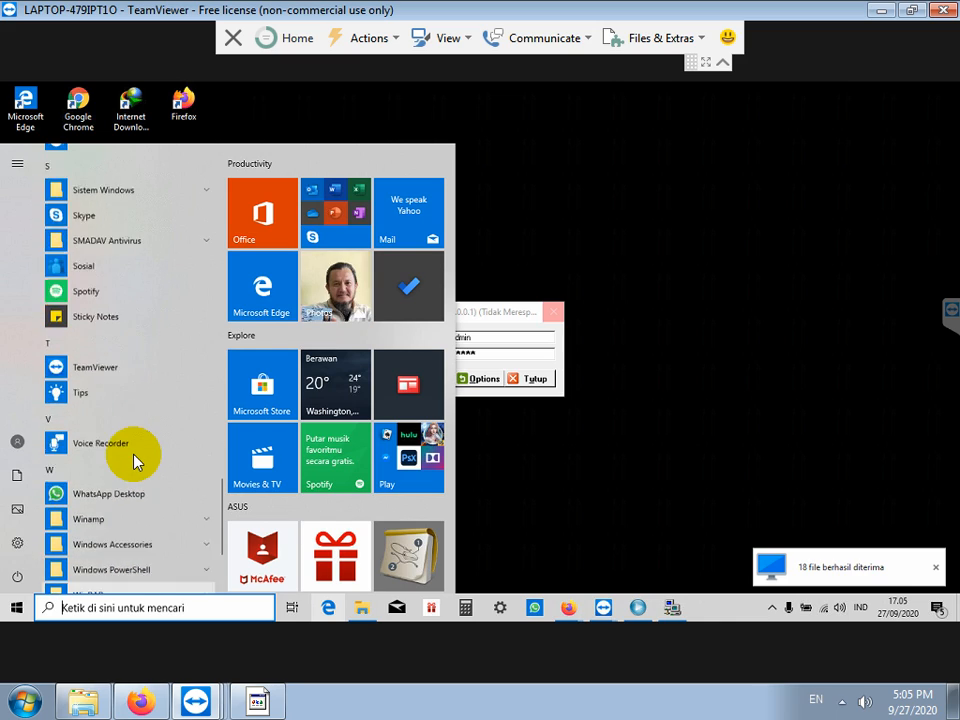
pyautogui.scroll(8, 137, 461)
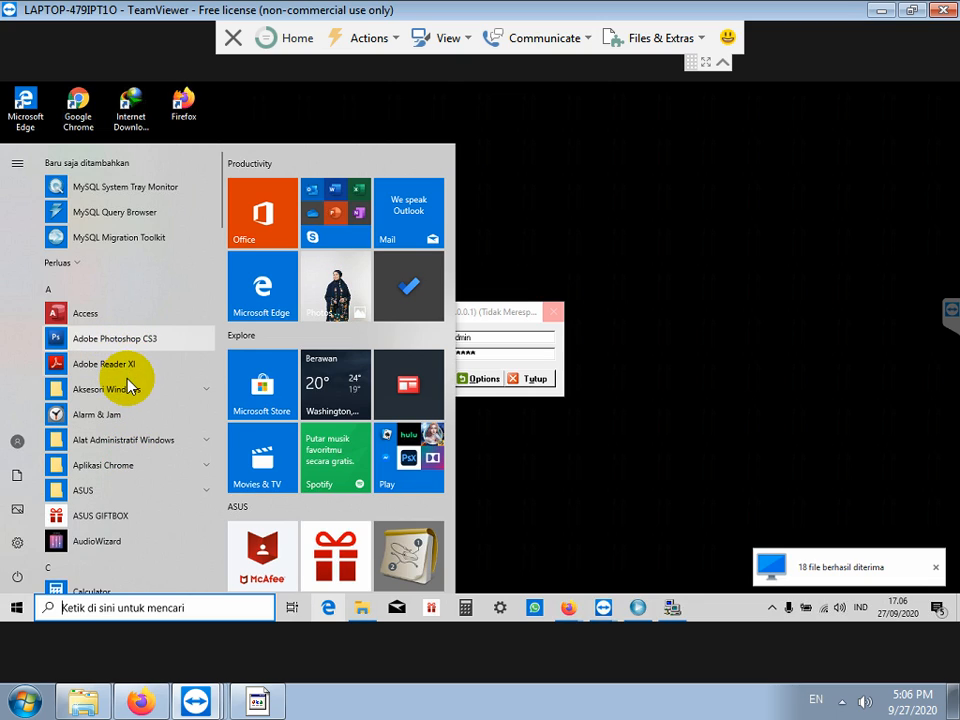
# Step: Expand the Aksesori Windows folder, then bring up the Windows power-user menu
pyautogui.click(172, 396)
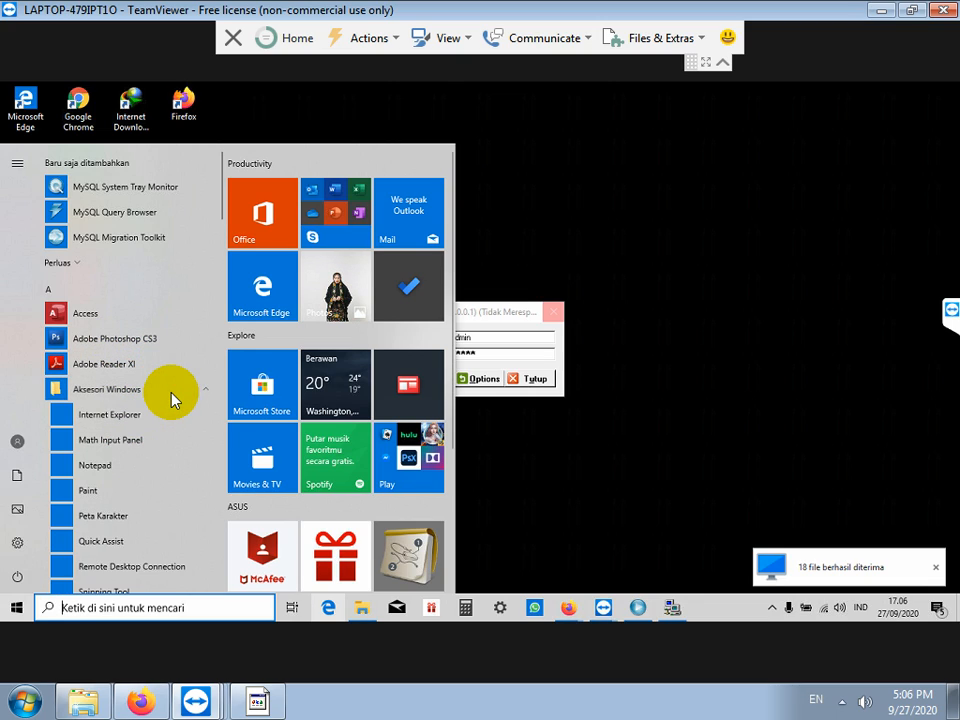
pyautogui.scroll(-1, 162, 407)
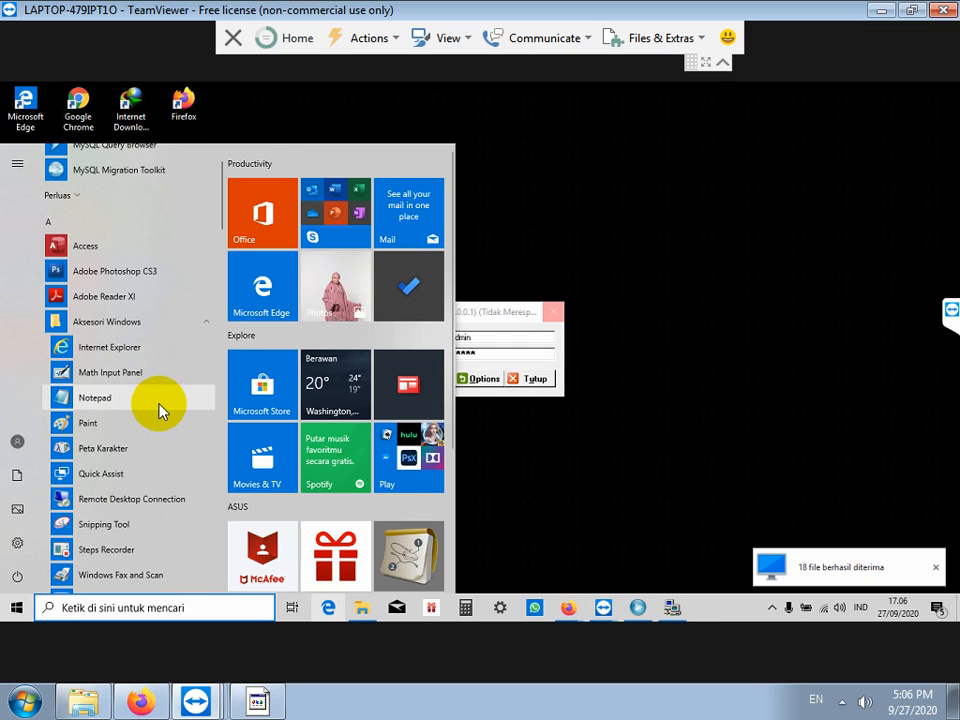
pyautogui.scroll(-5, 150, 410)
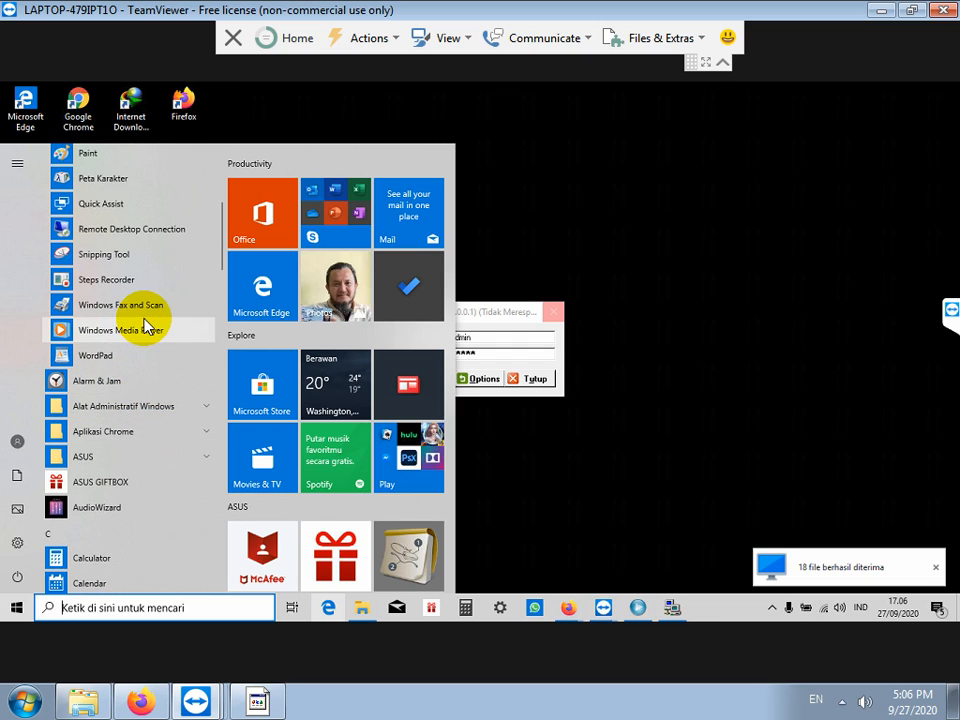
pyautogui.scroll(5, 145, 328)
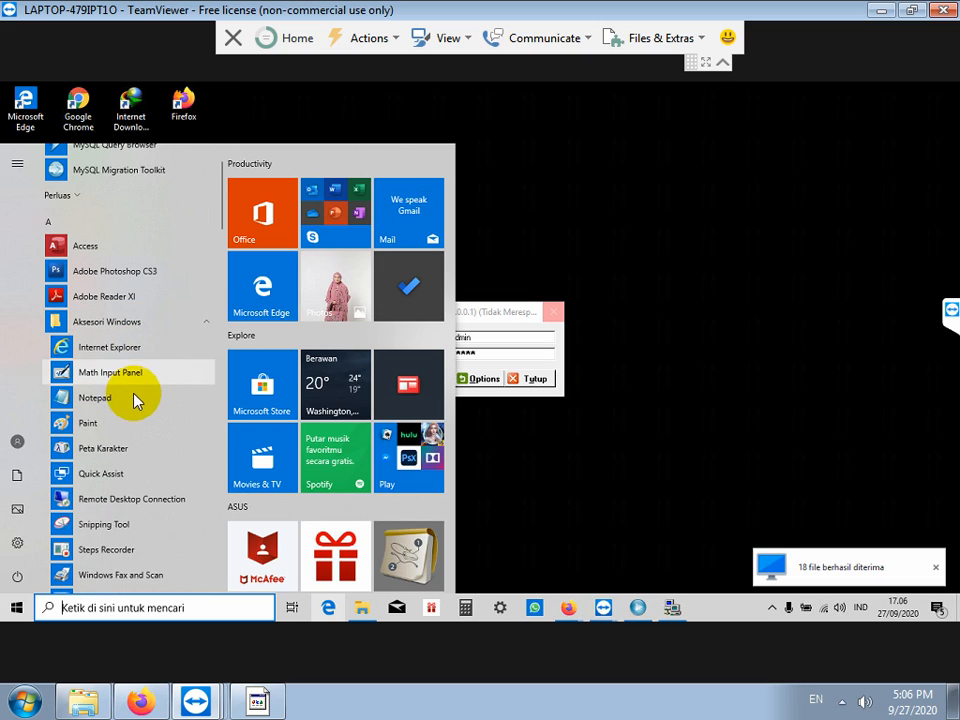
pyautogui.rightClick(11, 612)
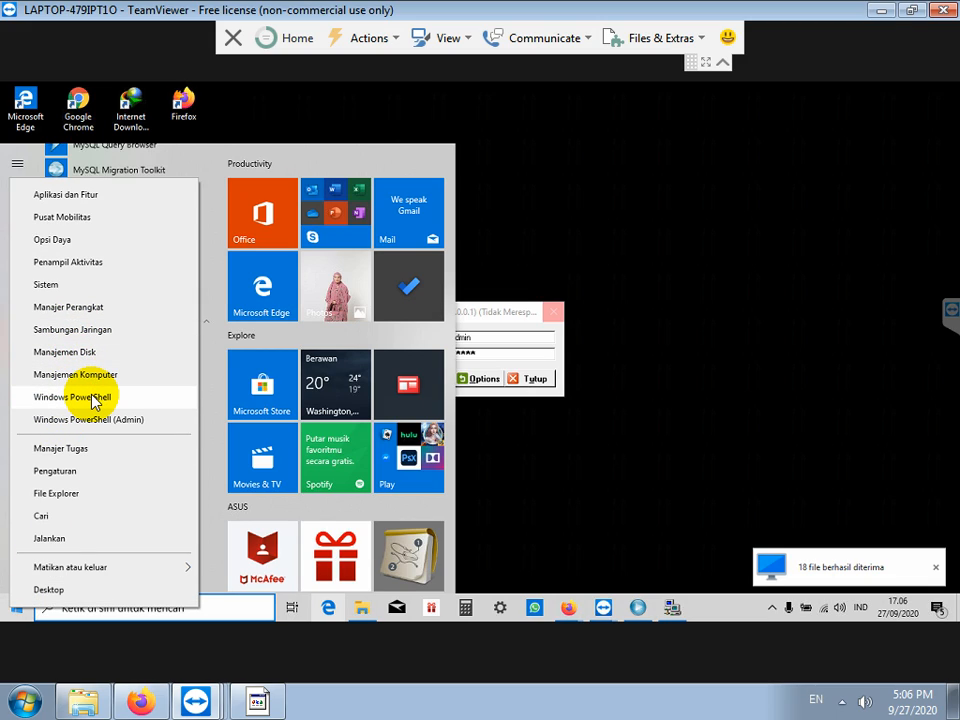
pyautogui.rightClick(18, 608)
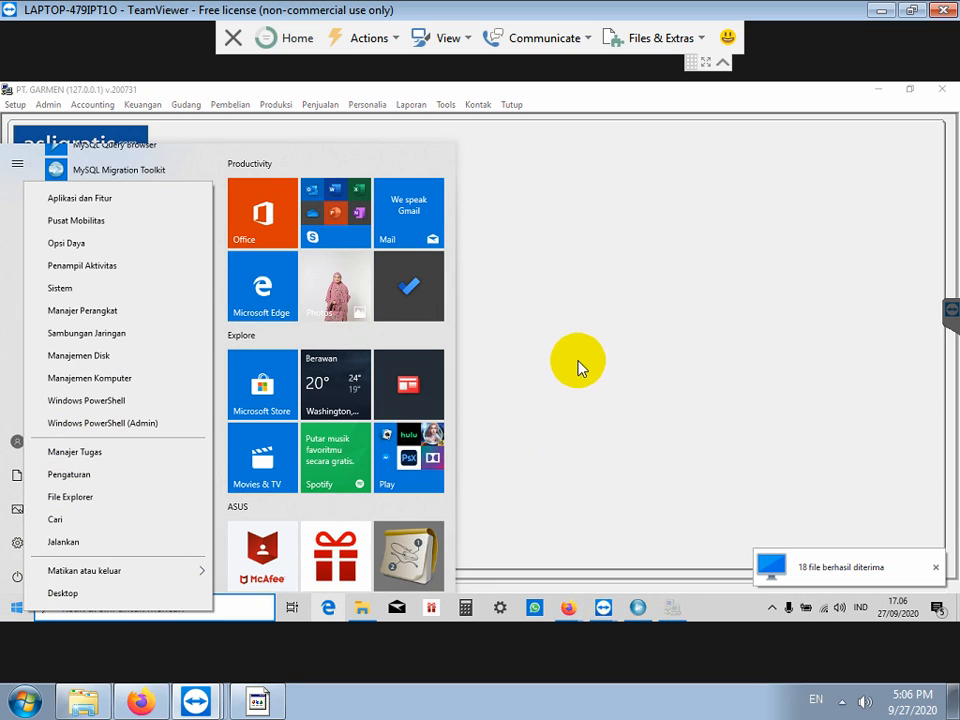
# Step: Open the Laporan Kas cash report from the Laporan > Keuangan menu
pyautogui.click(579, 358)
pyautogui.click(411, 105)
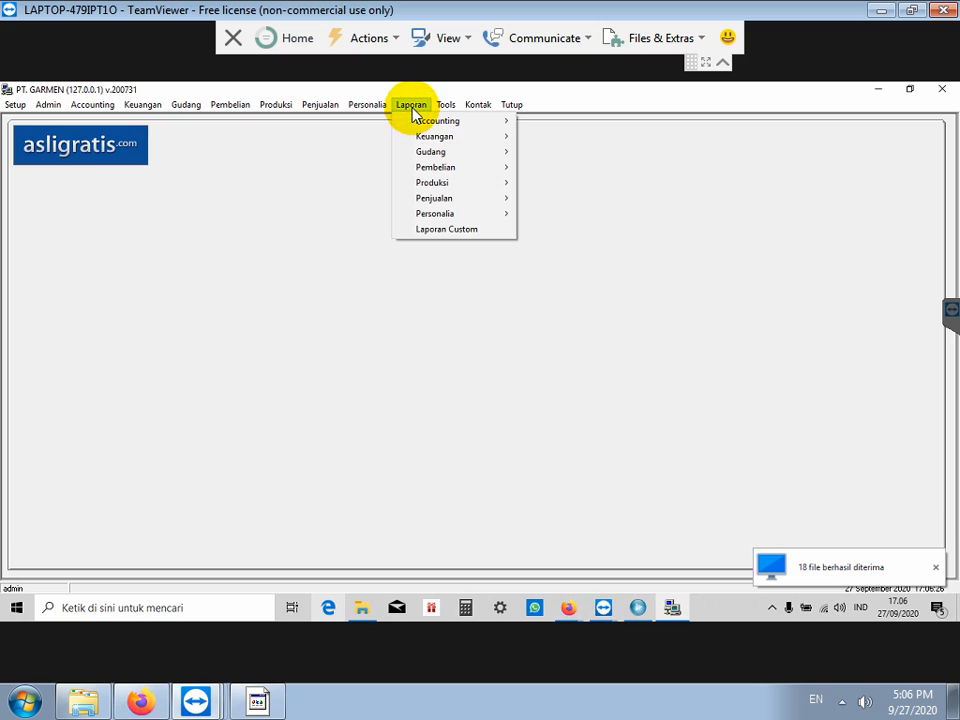
pyautogui.moveTo(446, 138)
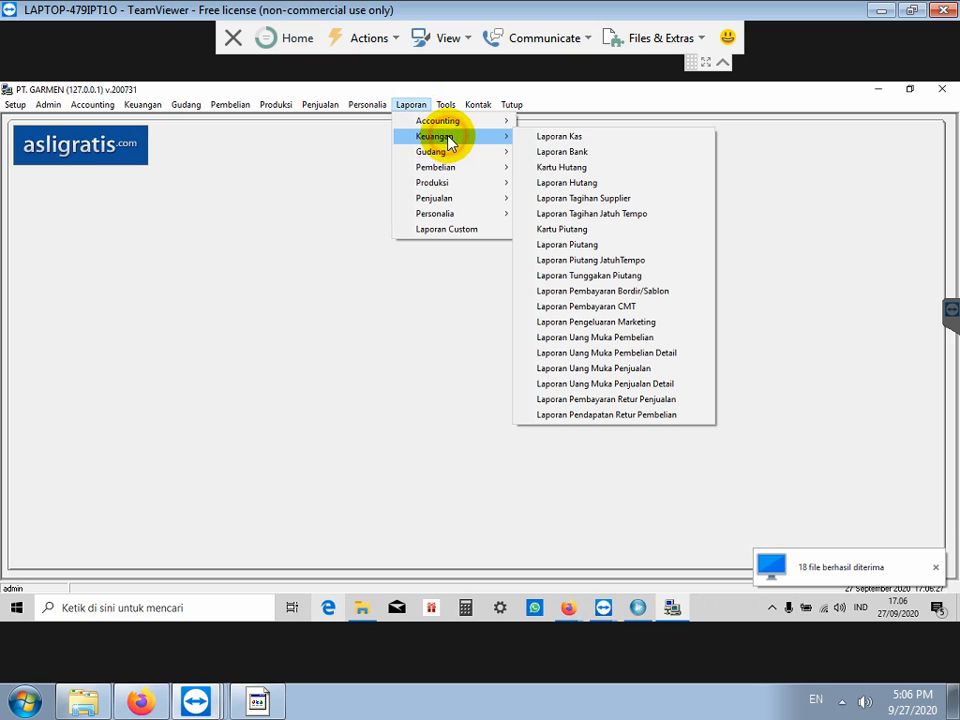
pyautogui.click(568, 138)
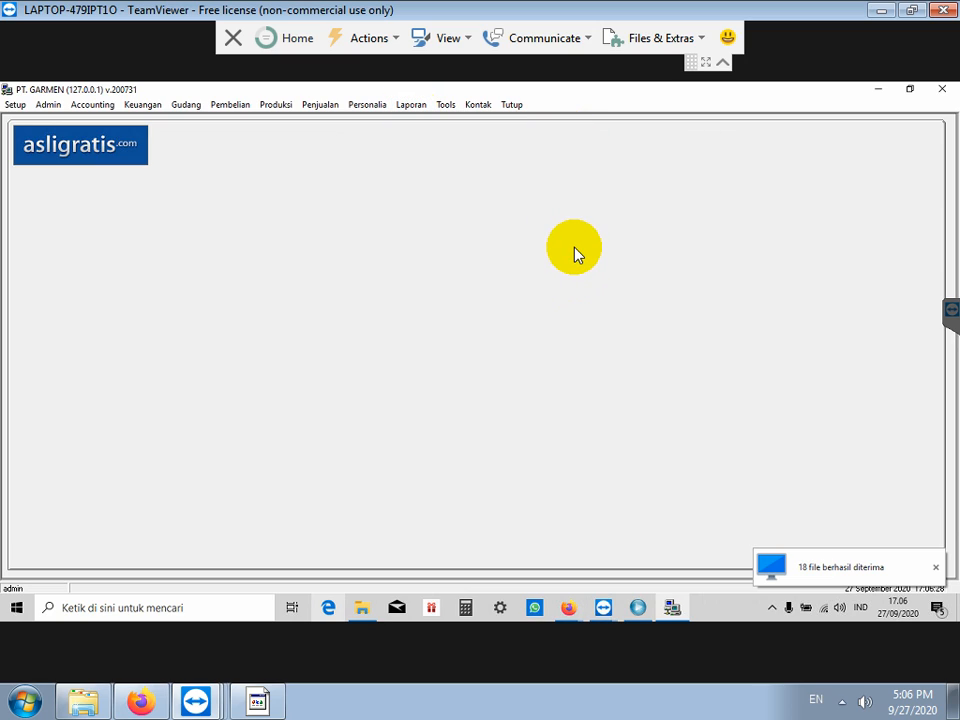
# Step: Set the start year to 2001 and generate the report for 27/09/2001 to 27/09/2020
pyautogui.click(531, 290)
pyautogui.write('1')
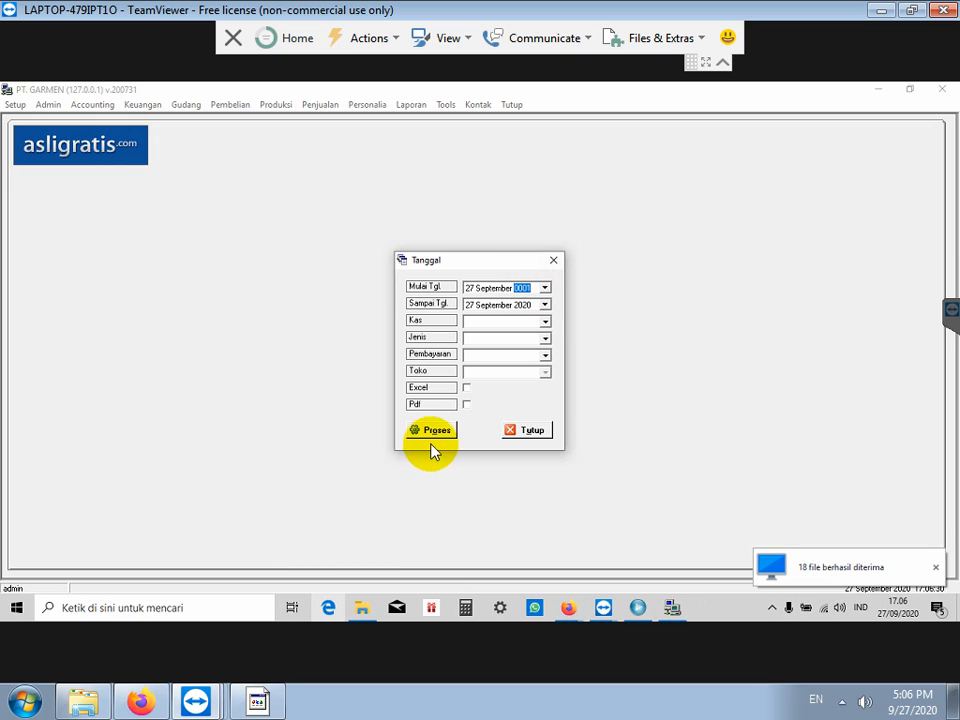
pyautogui.click(434, 431)
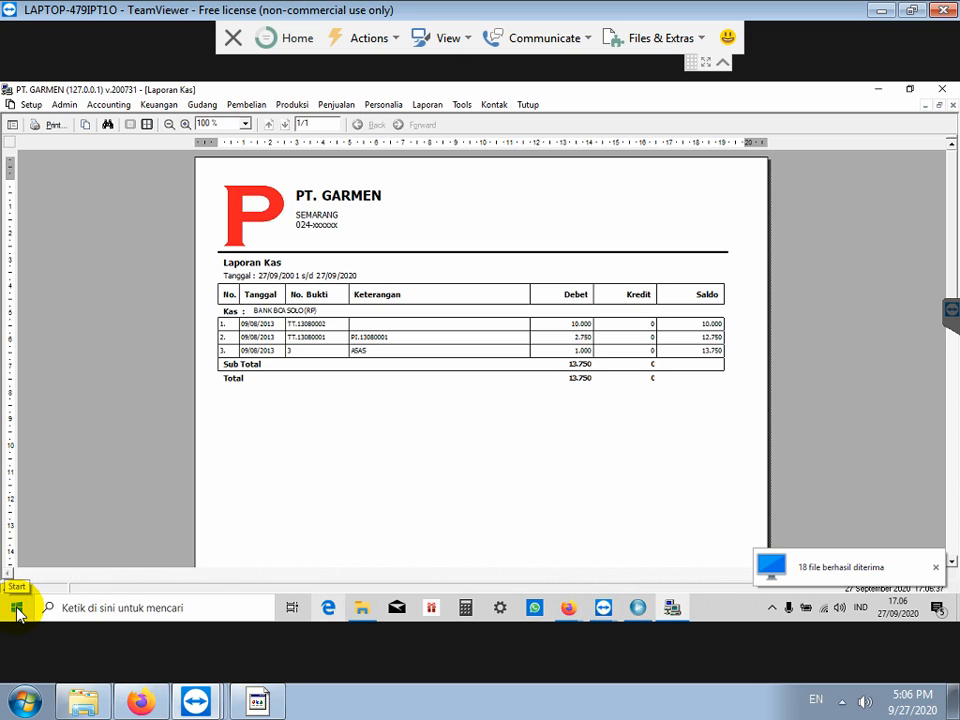
pyautogui.click(258, 700)
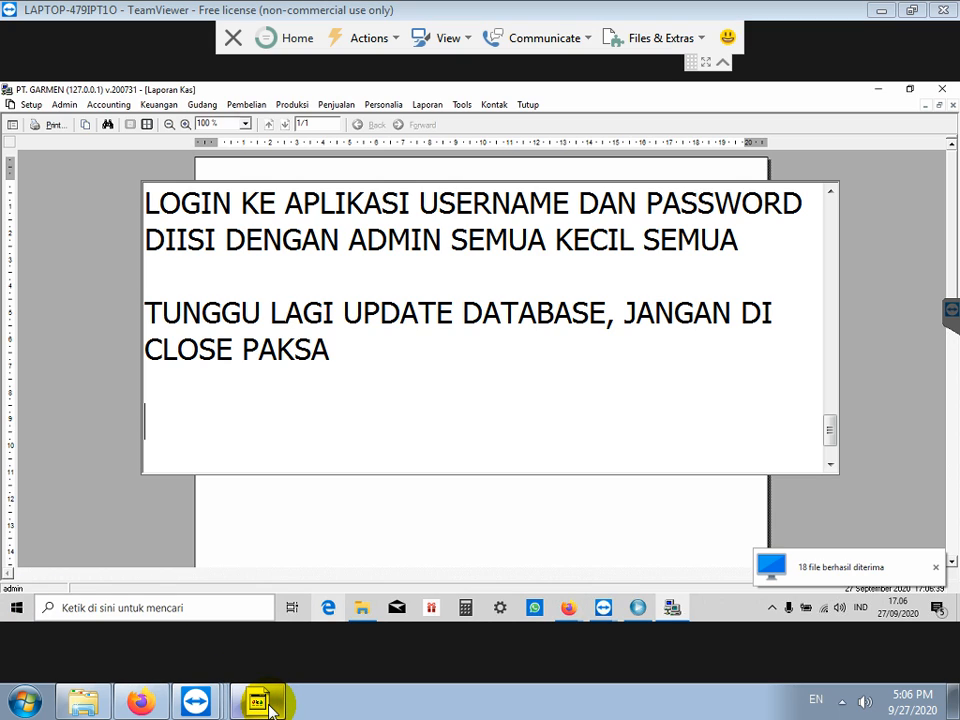